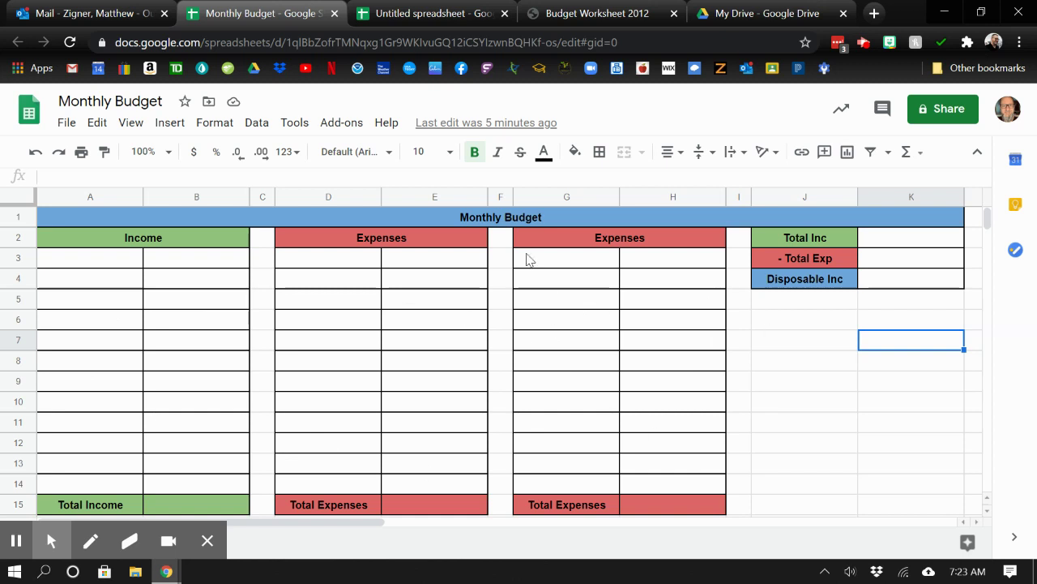
- Merge A1:K1 into one cell and enter the title 'Monthly Budget'
{"action": "left_click", "coordinate": [446, 12]}
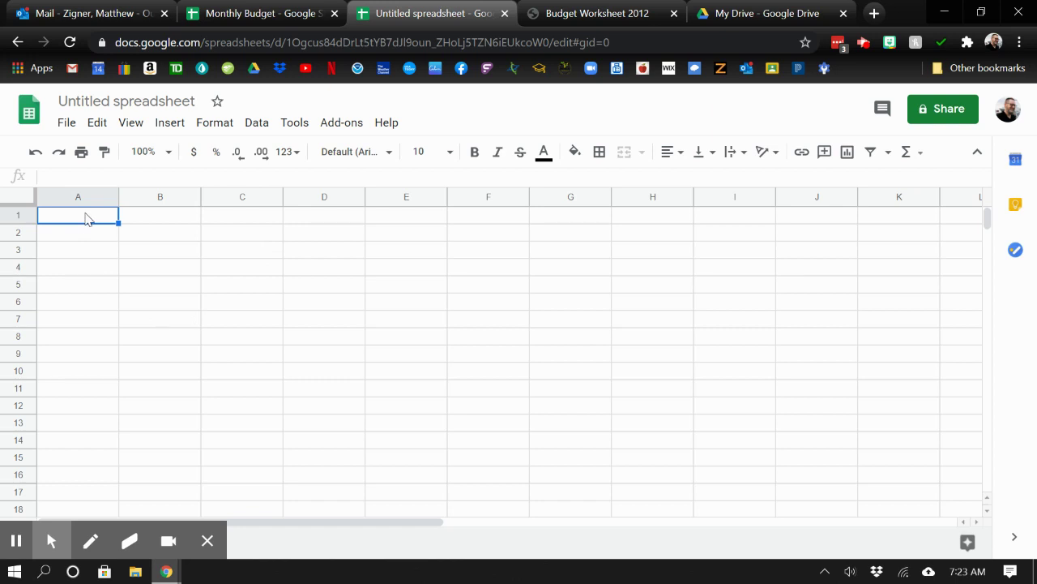
{"action": "left_click_drag", "start_coordinate": [85, 216], "coordinate": [891, 223]}
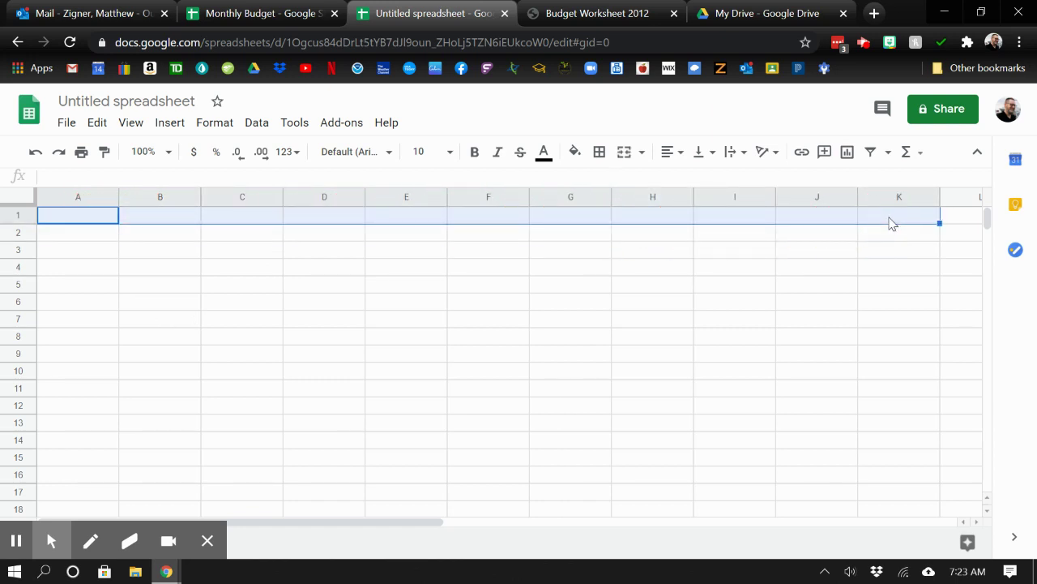
{"action": "left_click", "coordinate": [626, 154]}
{"action": "left_click", "coordinate": [502, 217]}
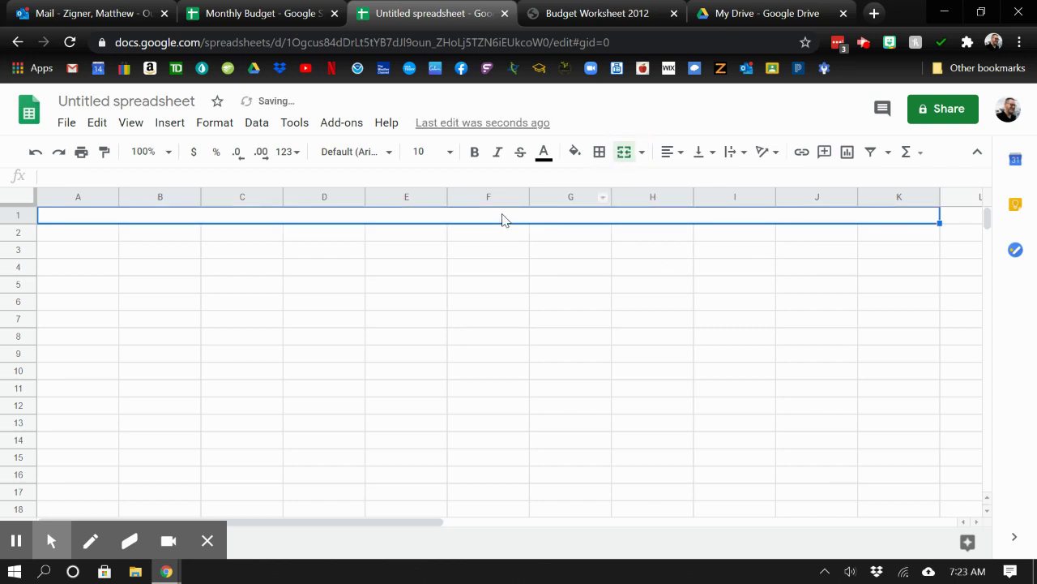
{"action": "type", "text": "Monthly Budget"}
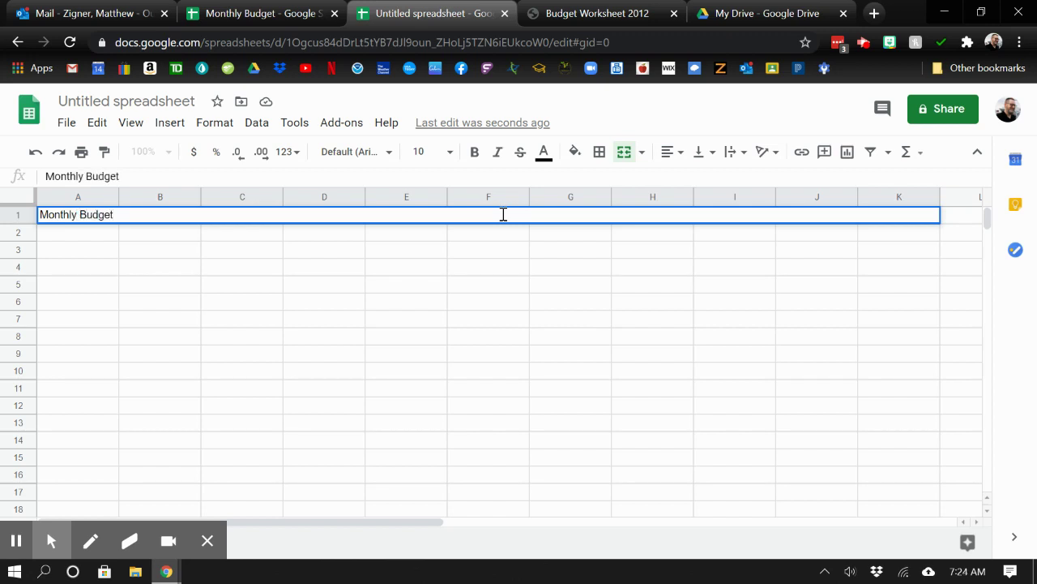
{"action": "key", "text": "Return"}
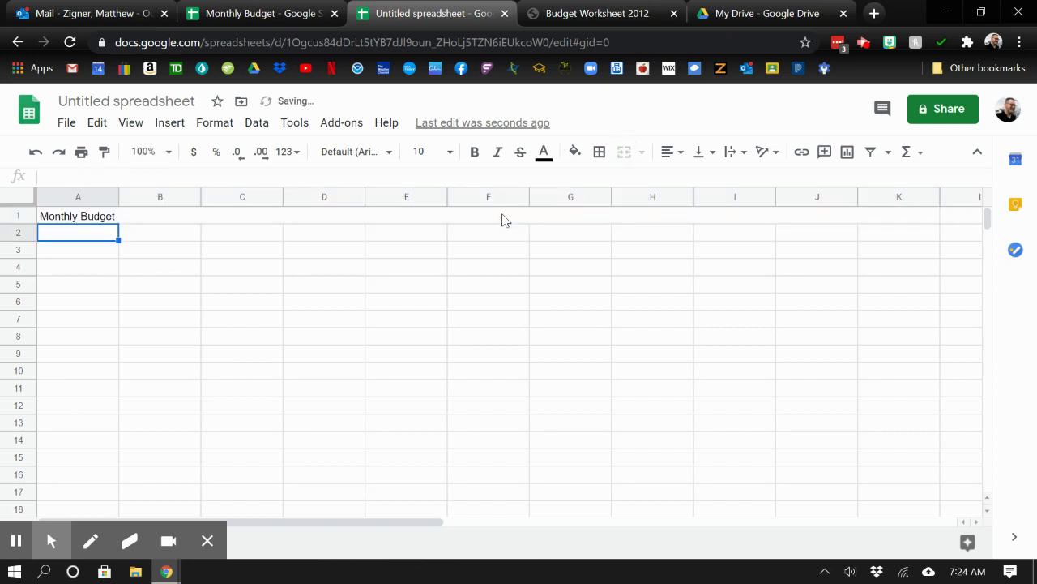
- Make the whole sheet bold and centre its text horizontally
{"action": "left_click", "coordinate": [20, 198]}
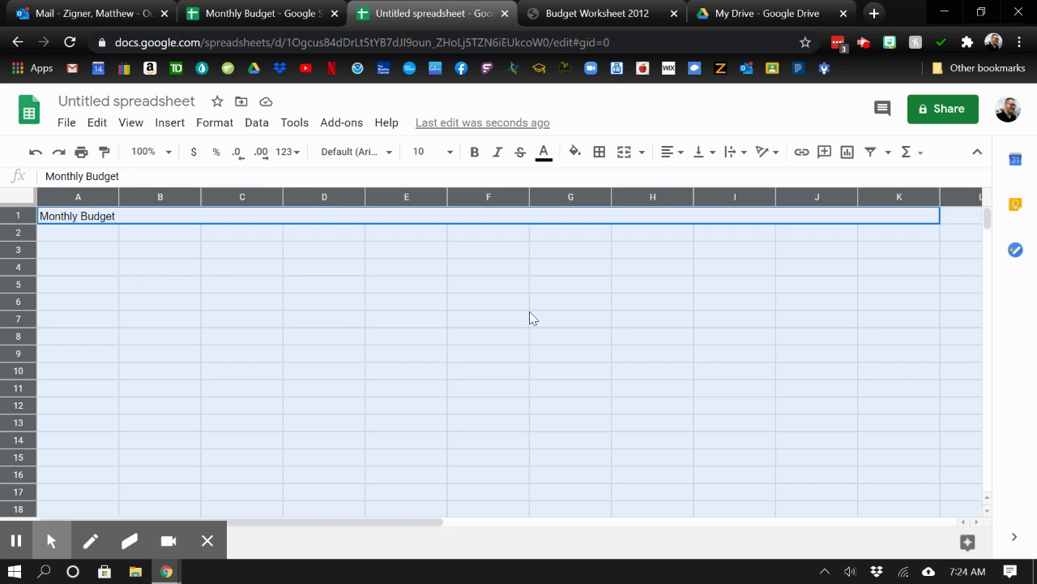
{"action": "left_click", "coordinate": [475, 156]}
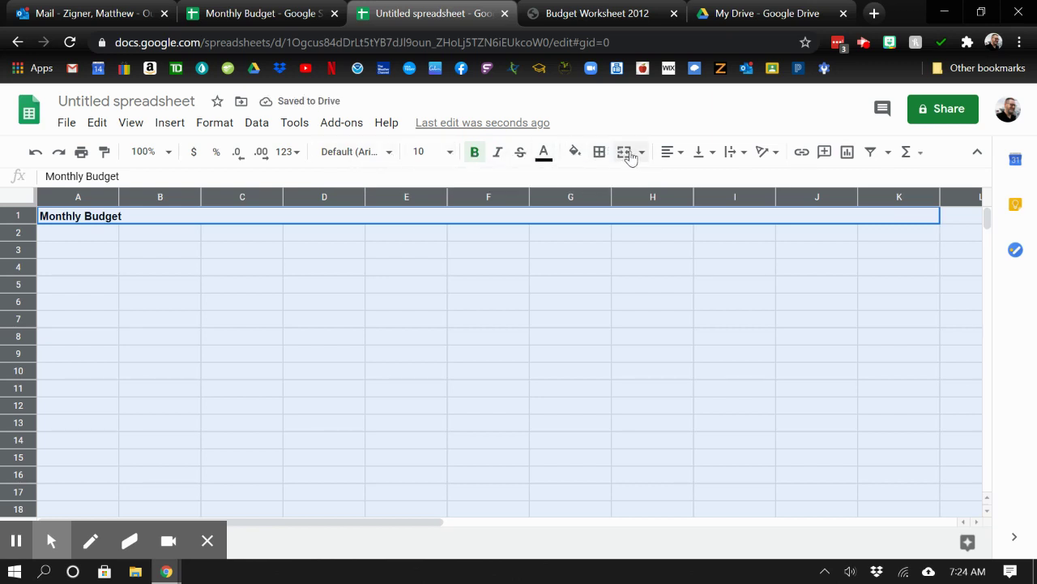
{"action": "left_click", "coordinate": [679, 154]}
{"action": "left_click", "coordinate": [690, 180]}
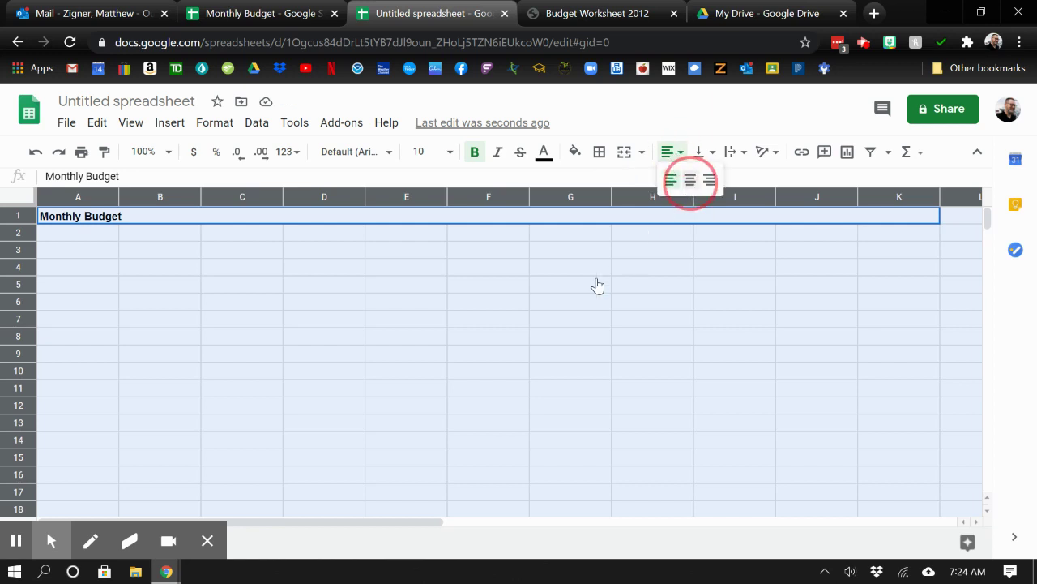
{"action": "left_click", "coordinate": [519, 301]}
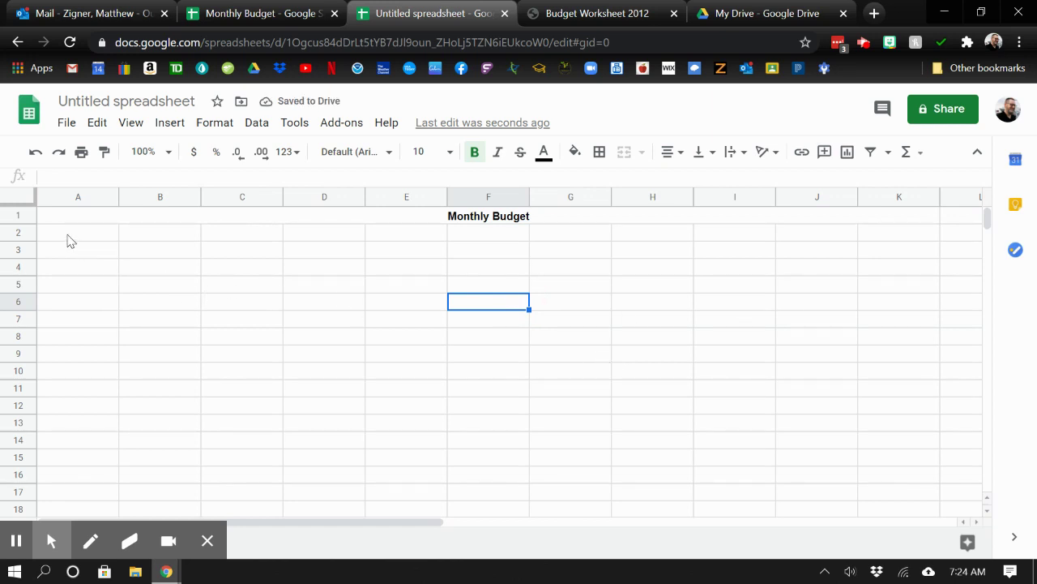
- Merge A2:B2 into an 'Income' header filled light green
{"action": "left_click_drag", "start_coordinate": [82, 233], "coordinate": [168, 238]}
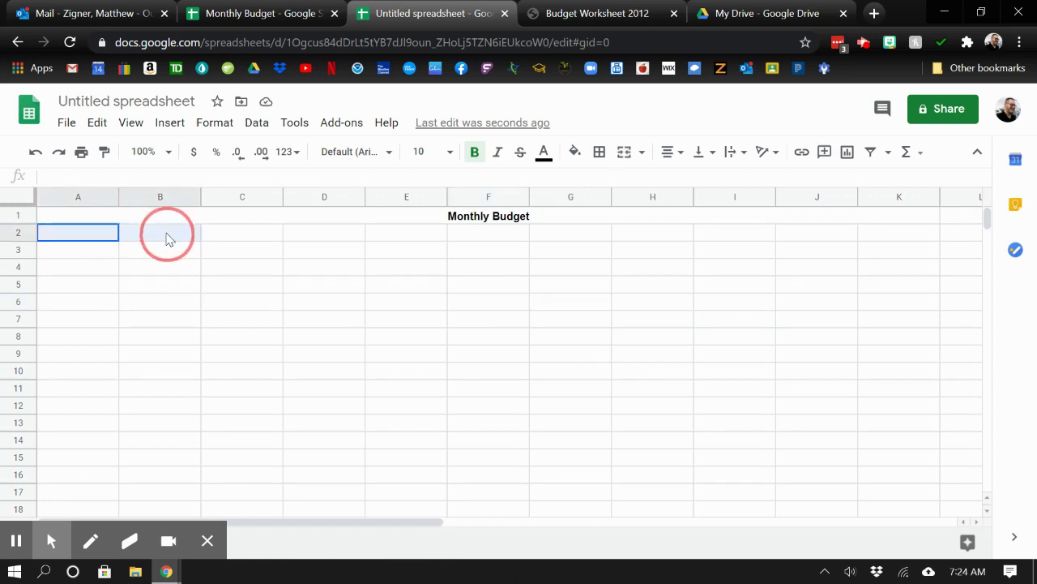
{"action": "left_click", "coordinate": [625, 152]}
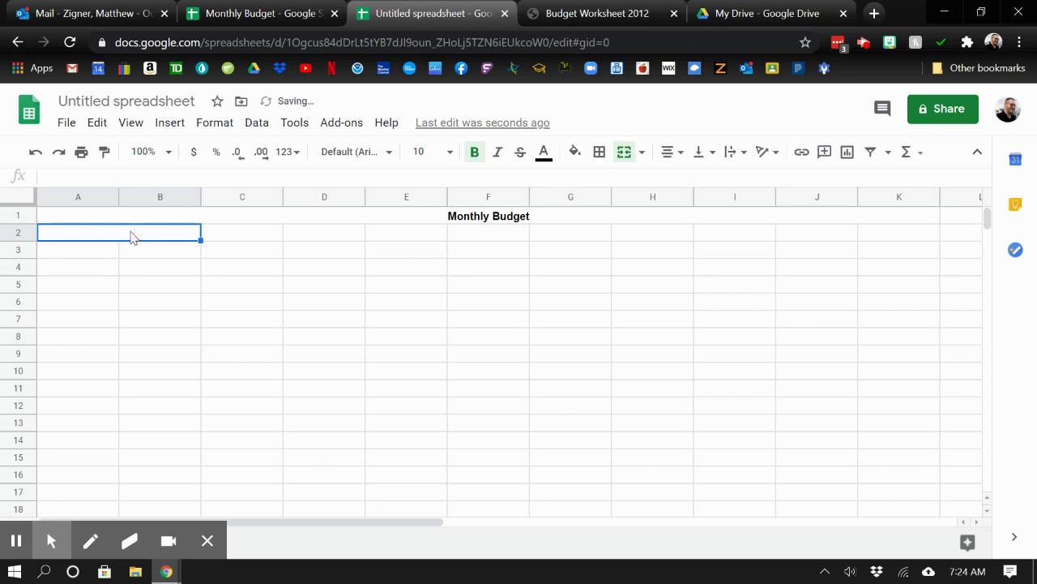
{"action": "type", "text": "Income"}
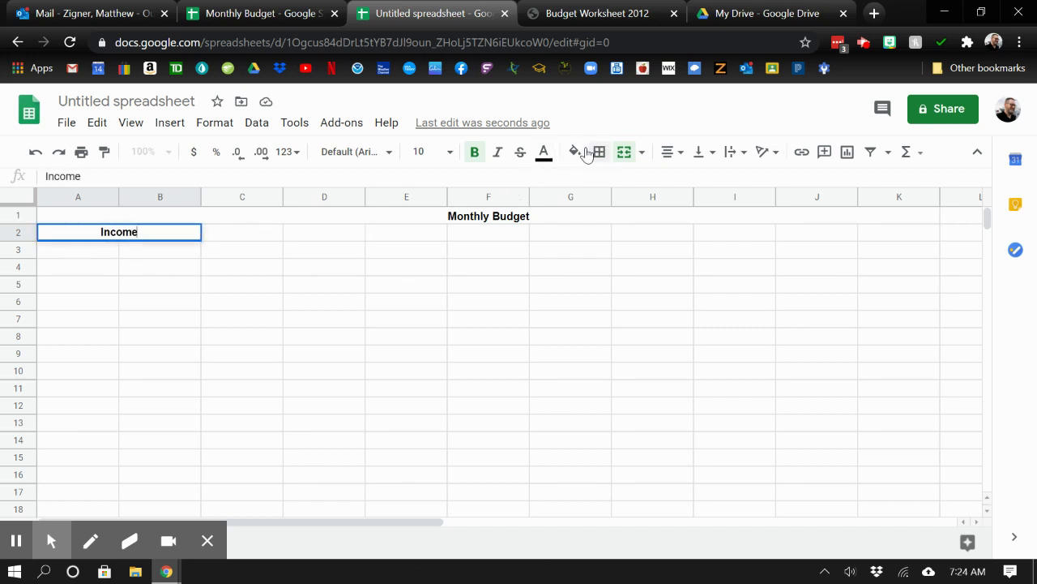
{"action": "left_click", "coordinate": [582, 153]}
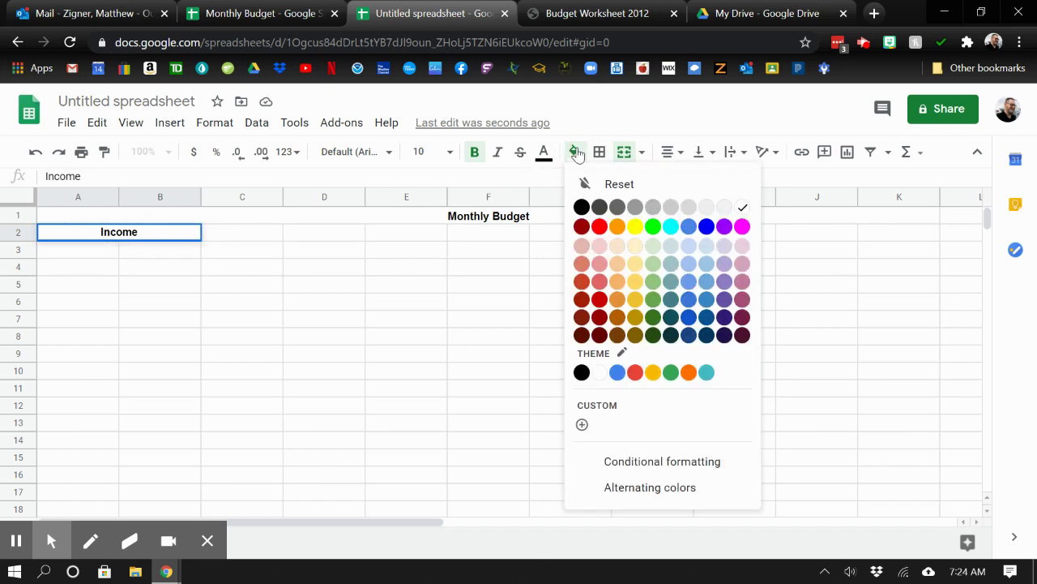
{"action": "left_click", "coordinate": [654, 282]}
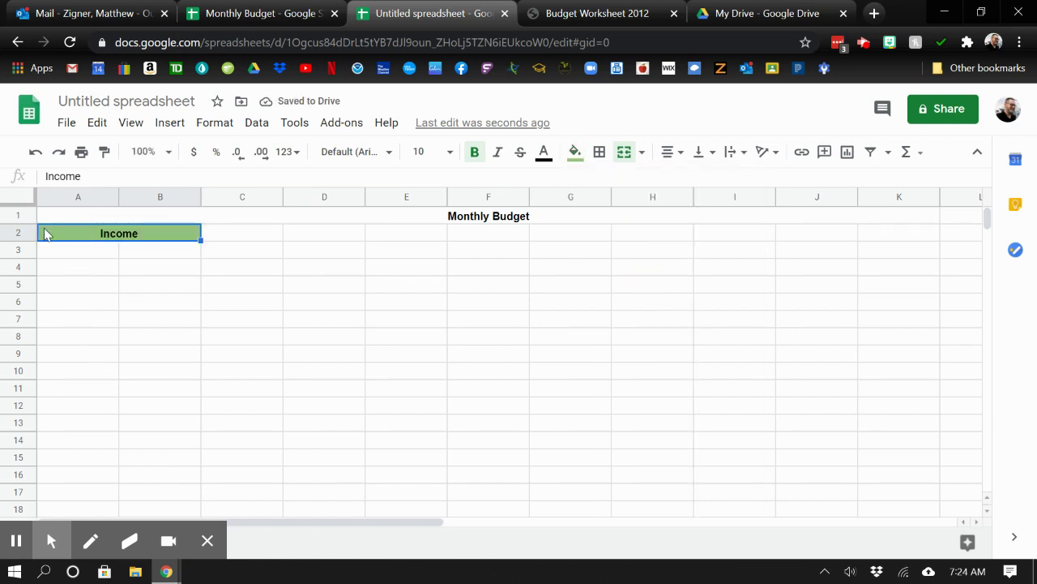
- Put borders on every cell of A2:B15
{"action": "left_click_drag", "start_coordinate": [46, 234], "coordinate": [166, 464]}
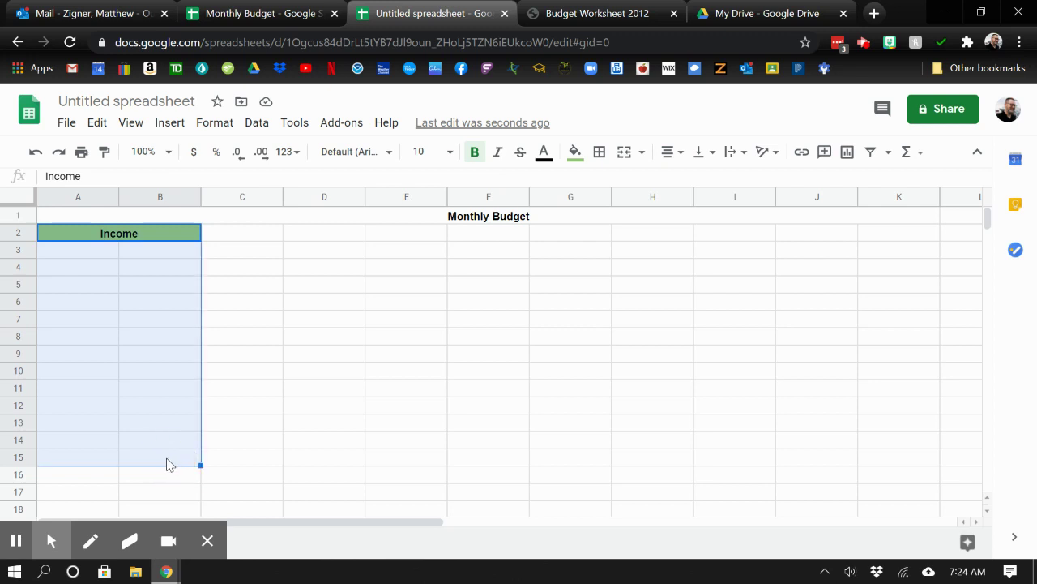
{"action": "left_click", "coordinate": [598, 152]}
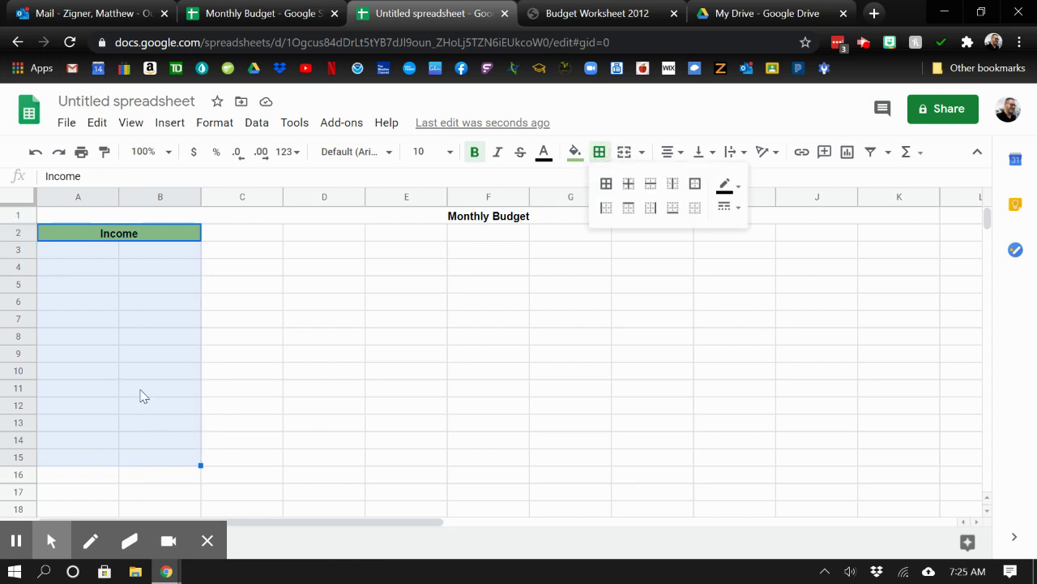
{"action": "left_click", "coordinate": [607, 185]}
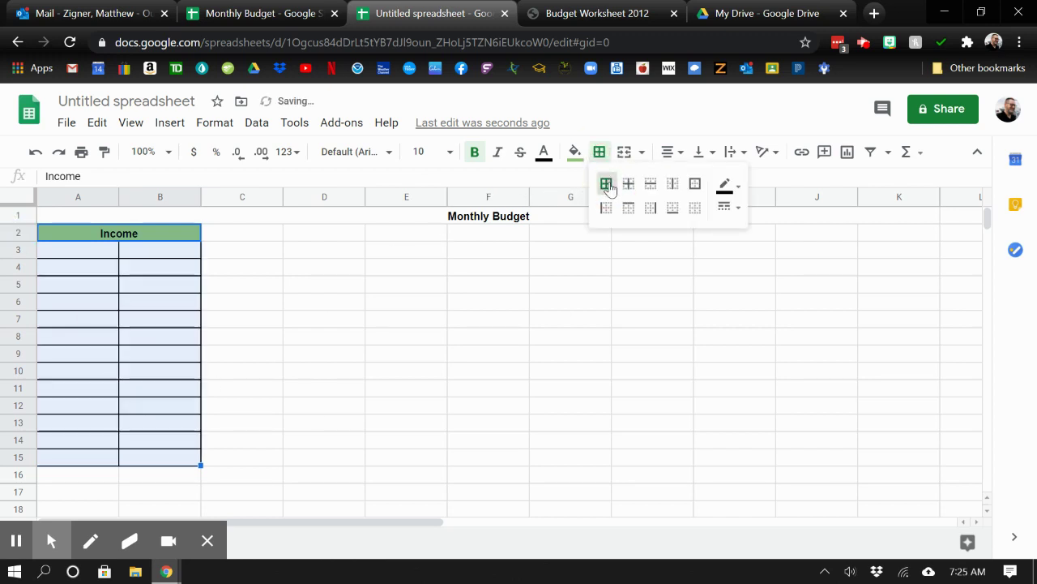
- Label A15 'Total Income' and fill A15:B15 green
{"action": "left_click", "coordinate": [74, 460]}
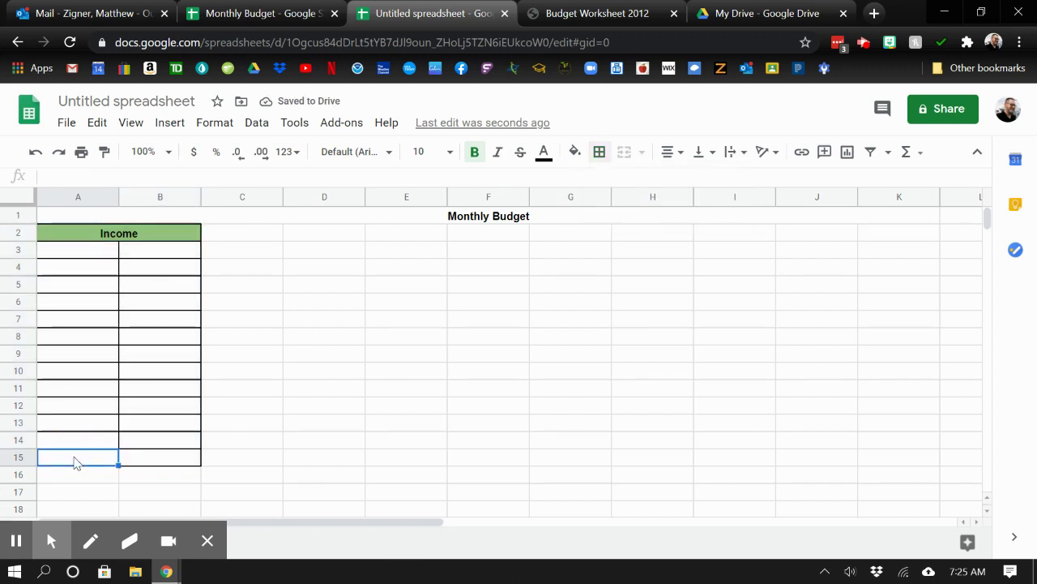
{"action": "type", "text": "Total "}
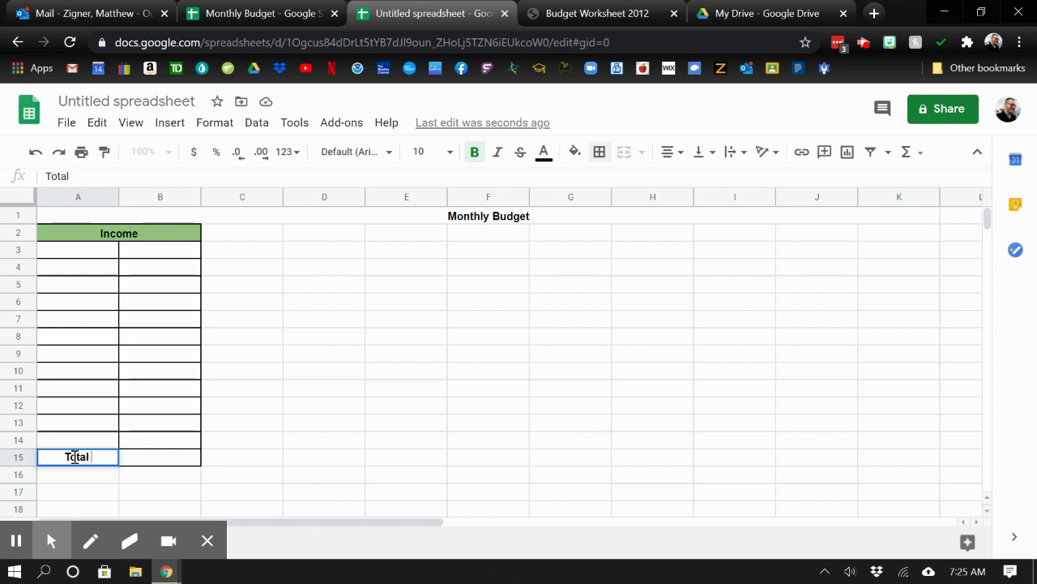
{"action": "type", "text": "Income"}
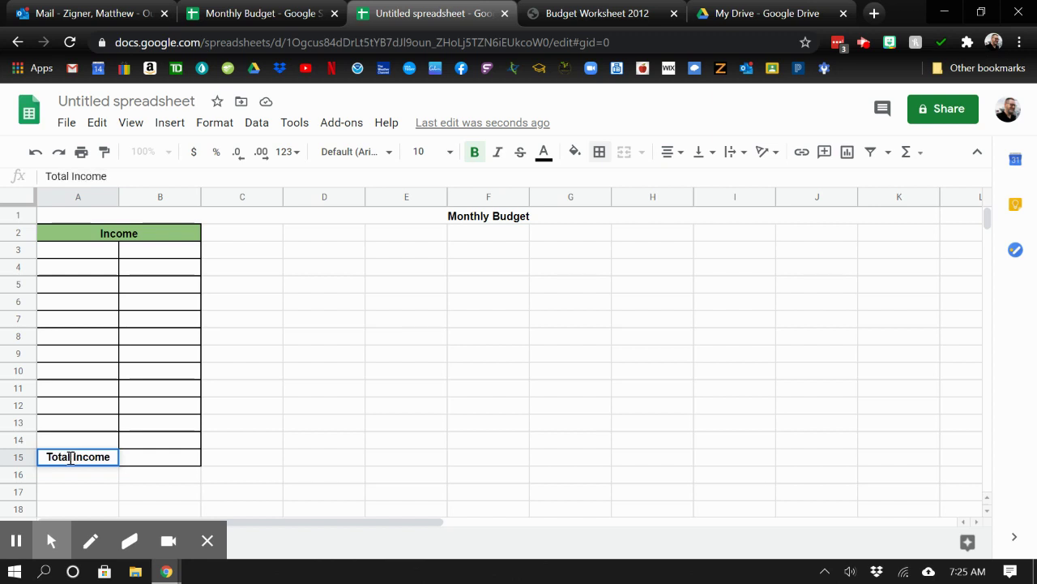
{"action": "left_click", "coordinate": [272, 476]}
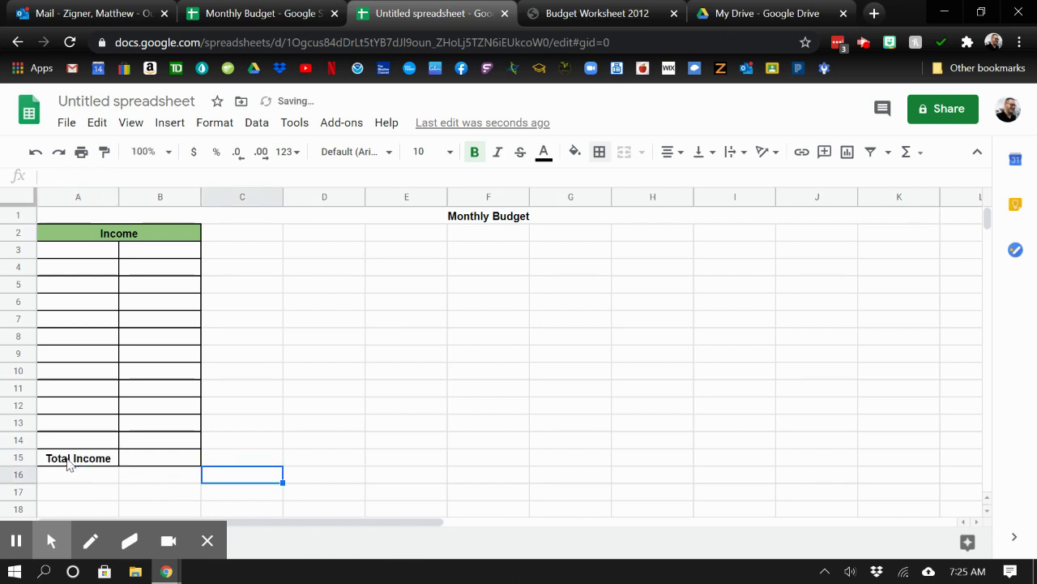
{"action": "left_click", "coordinate": [117, 459]}
{"action": "left_click_drag", "start_coordinate": [122, 462], "coordinate": [153, 460]}
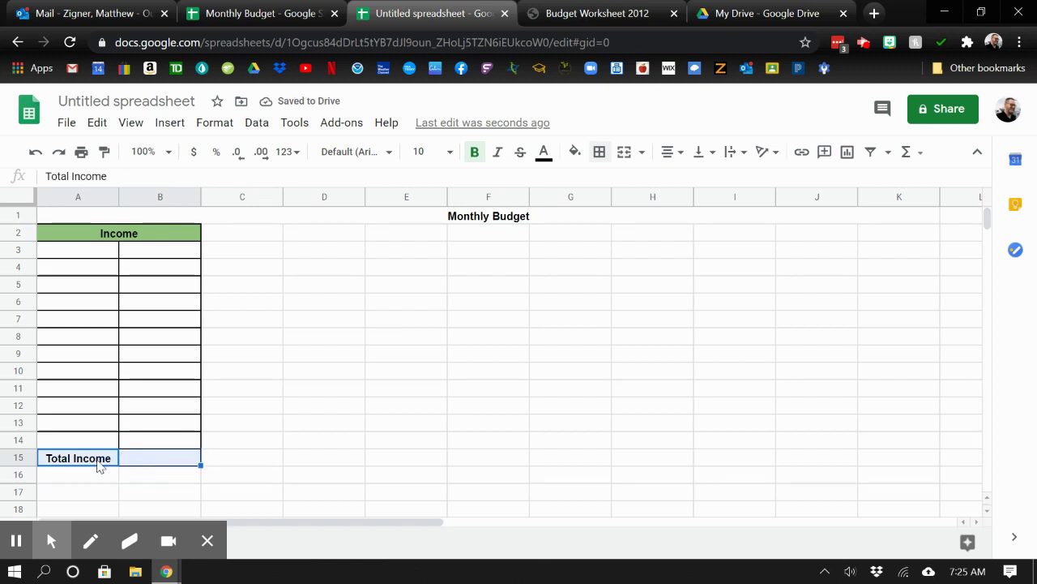
{"action": "left_click", "coordinate": [574, 153]}
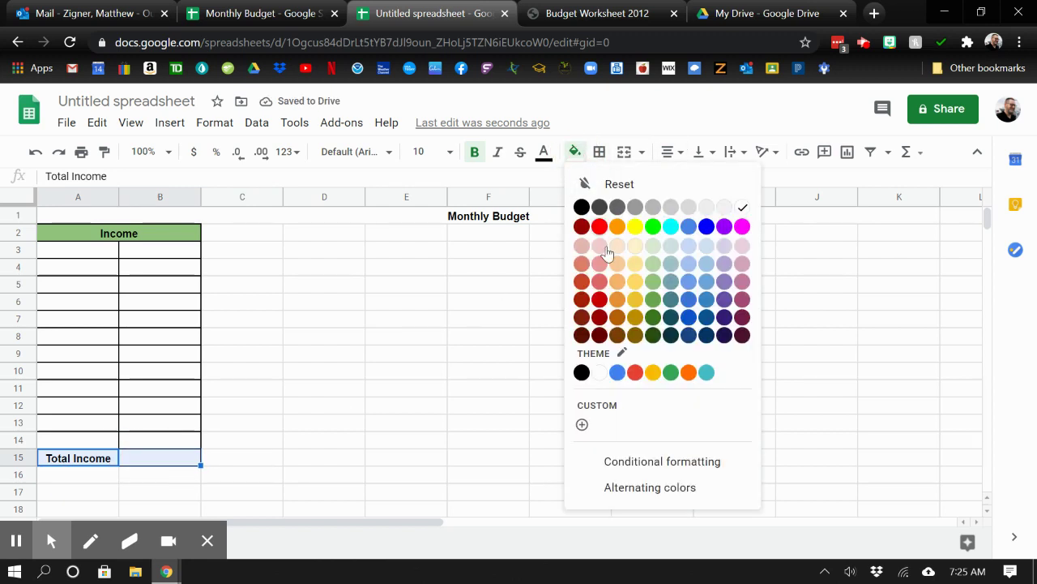
{"action": "left_click", "coordinate": [654, 281]}
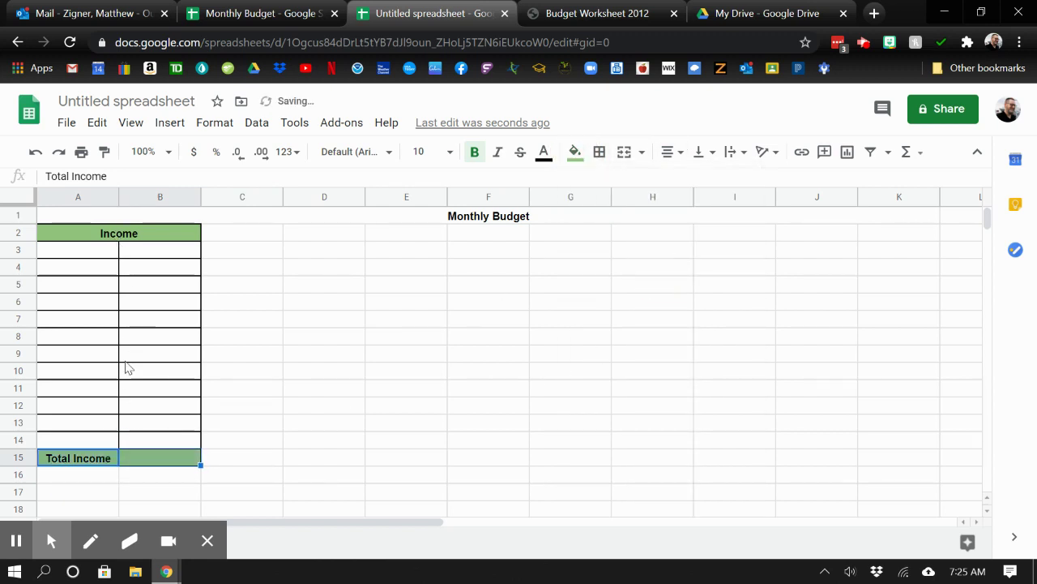
{"action": "left_click", "coordinate": [243, 307]}
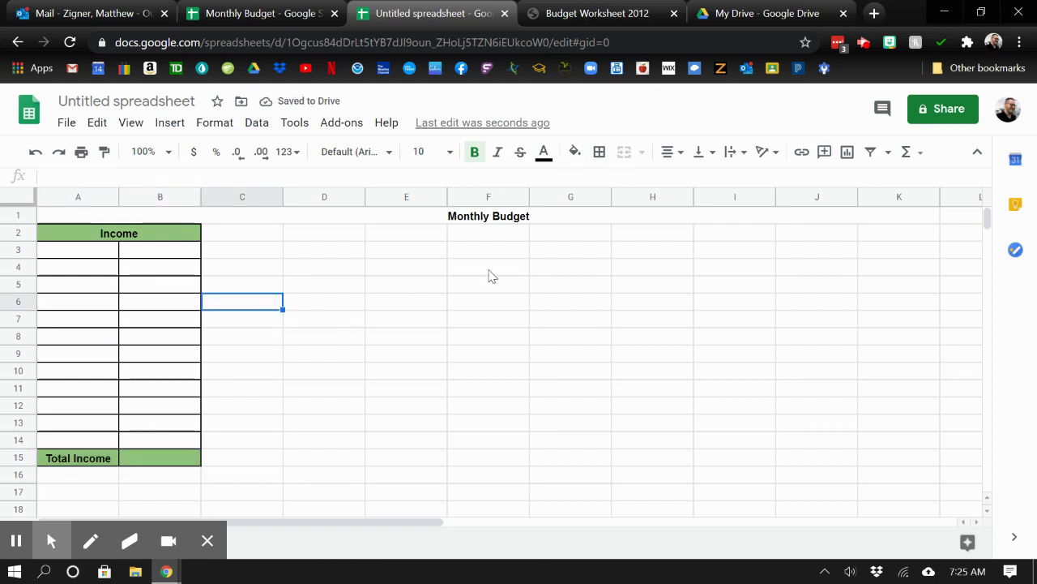
- Fill the merged Monthly Budget title cell light blue
{"action": "left_click", "coordinate": [313, 219]}
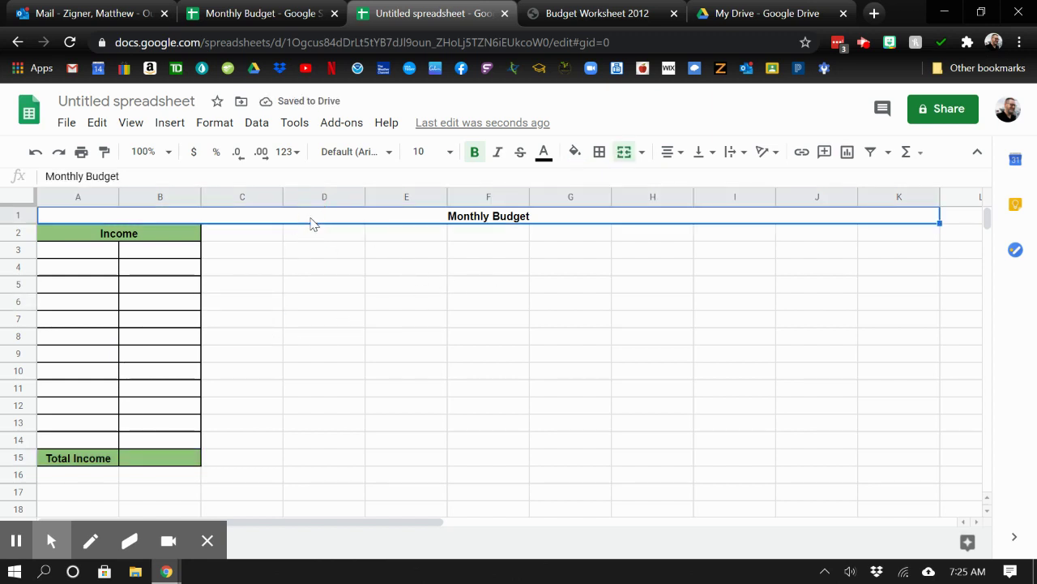
{"action": "left_click", "coordinate": [575, 152]}
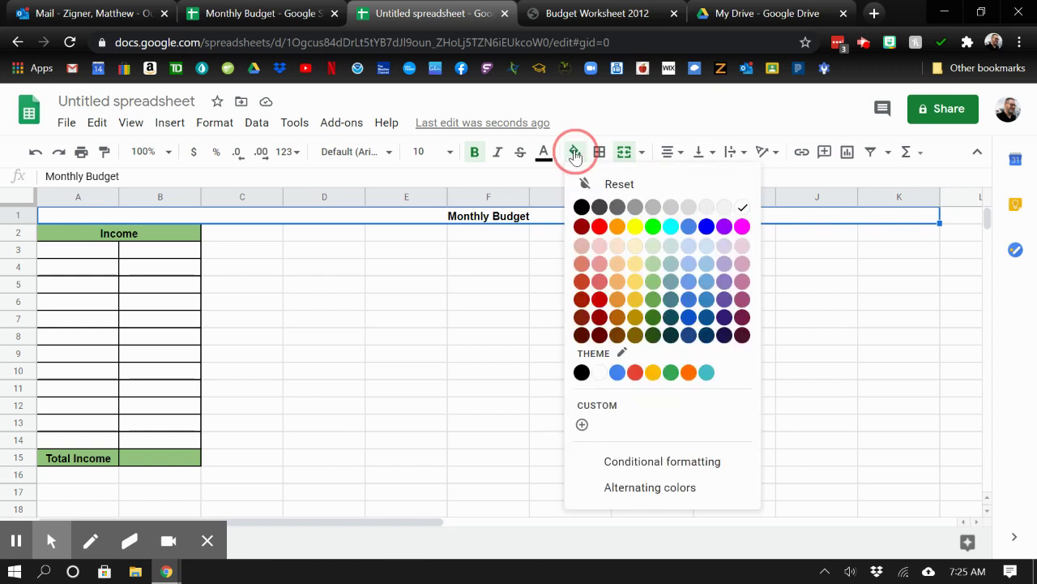
{"action": "left_click", "coordinate": [690, 280]}
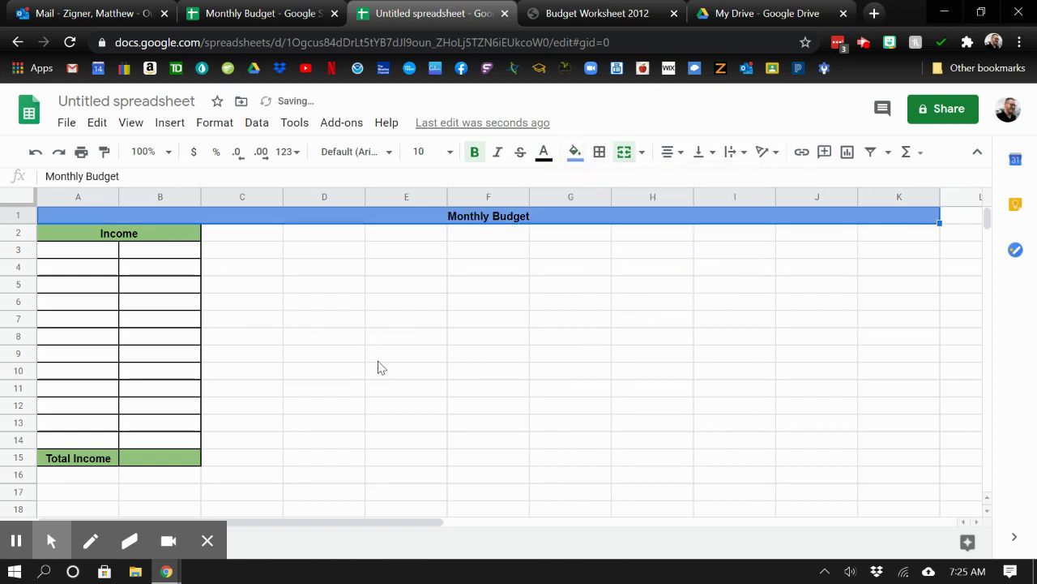
- Merge D2:E2 into an 'Expenses' header filled light red
{"action": "left_click_drag", "start_coordinate": [304, 240], "coordinate": [407, 459]}
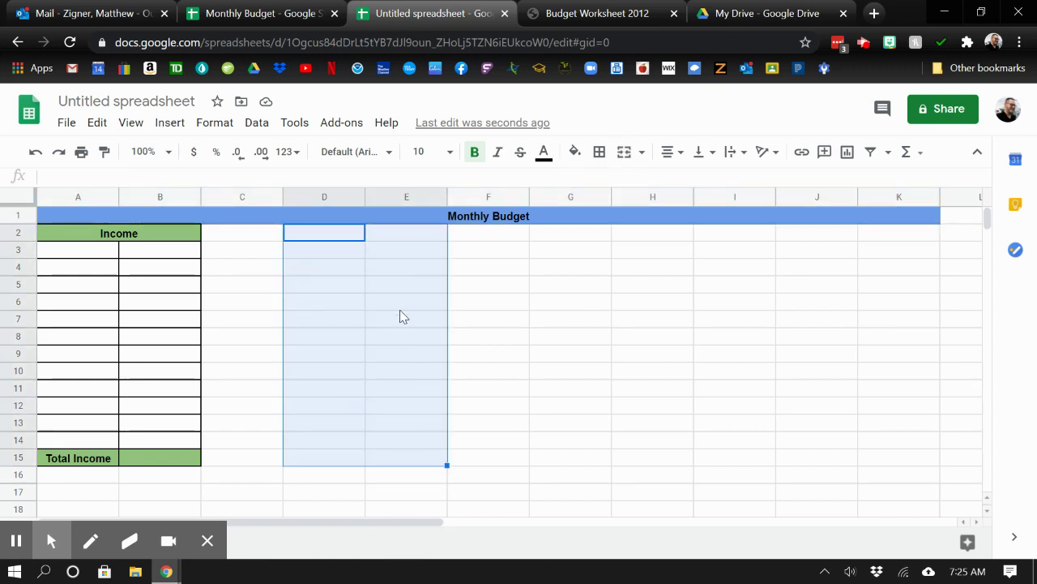
{"action": "left_click", "coordinate": [356, 239]}
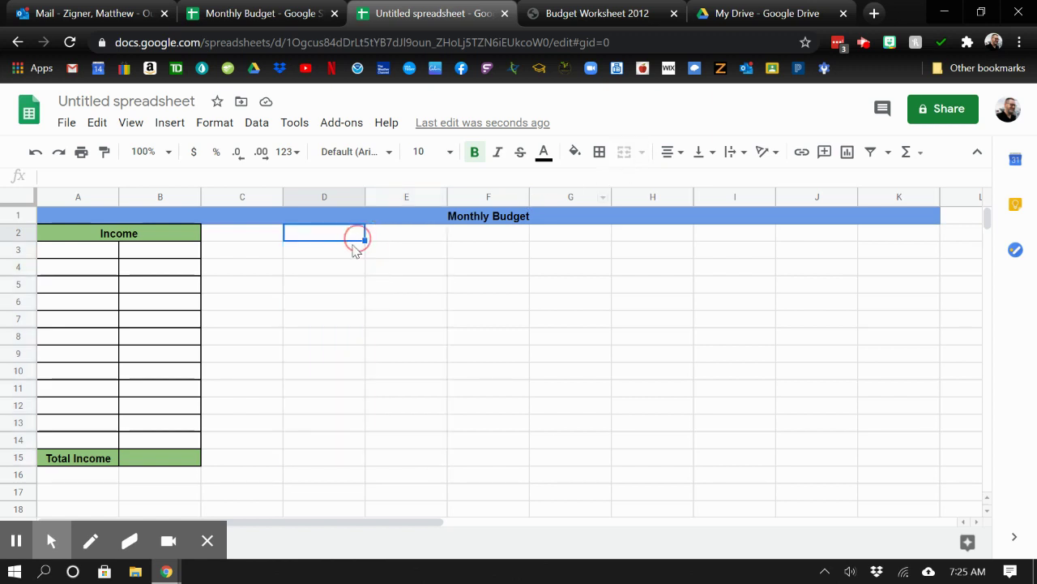
{"action": "left_click_drag", "start_coordinate": [327, 238], "coordinate": [393, 236]}
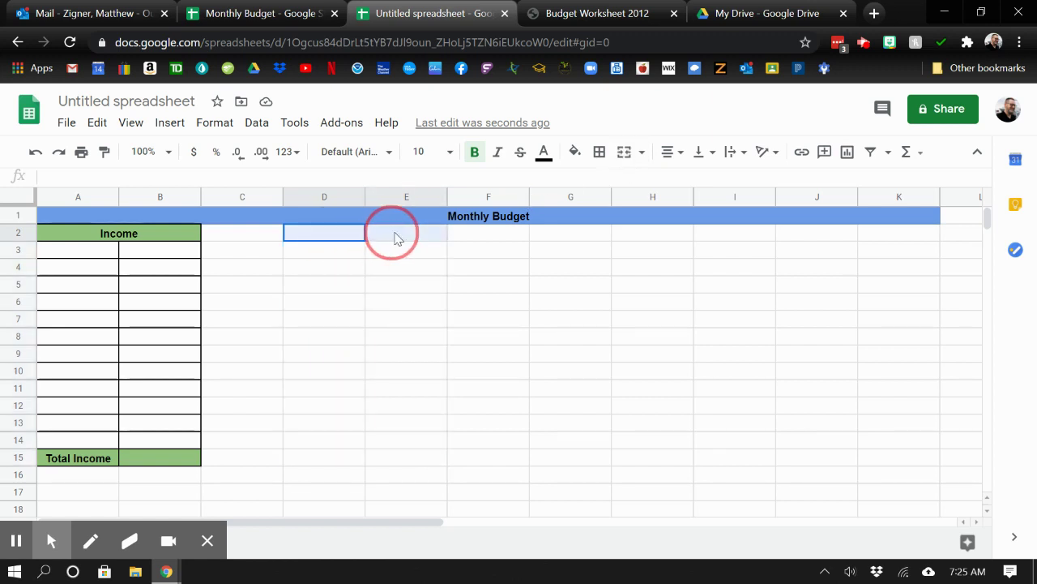
{"action": "left_click", "coordinate": [623, 154]}
{"action": "type", "text": "tTotal "}
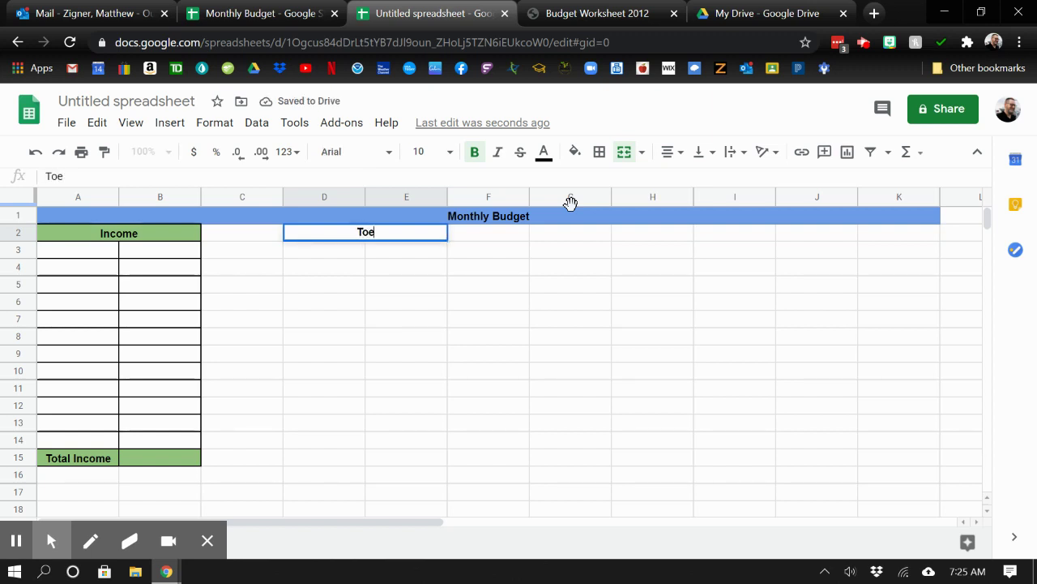
{"action": "type", "text": "E"}
{"action": "key", "text": "BackSpace"}
{"action": "key", "text": "BackSpace"}
{"action": "key", "text": "BackSpace"}
{"action": "key", "text": "BackSpace"}
{"action": "key", "text": "BackSpace"}
{"action": "key", "text": "BackSpace"}
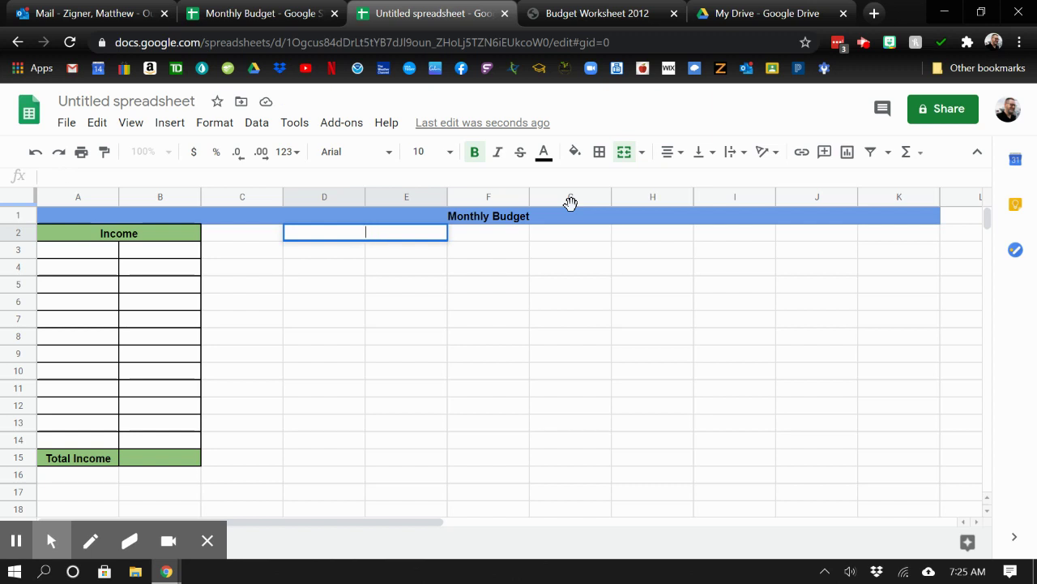
{"action": "type", "text": "Expenses"}
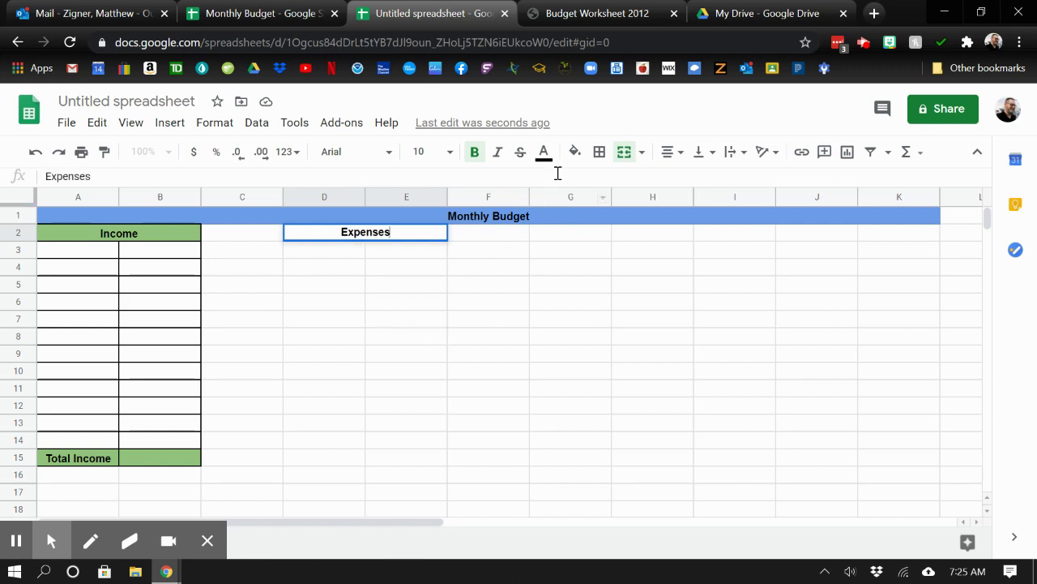
{"action": "left_click", "coordinate": [575, 152]}
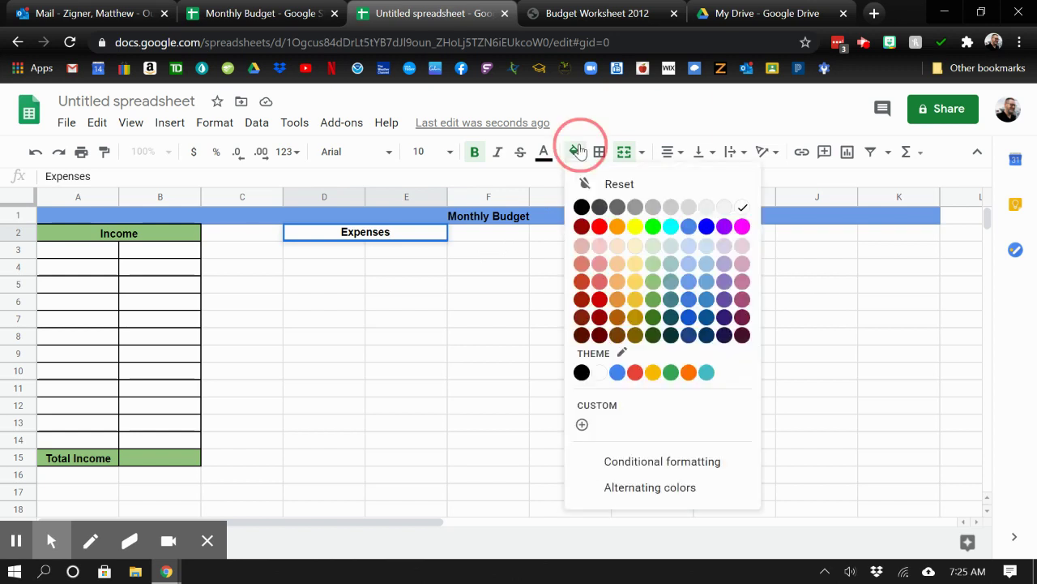
{"action": "left_click", "coordinate": [598, 289]}
{"action": "left_click", "coordinate": [387, 289]}
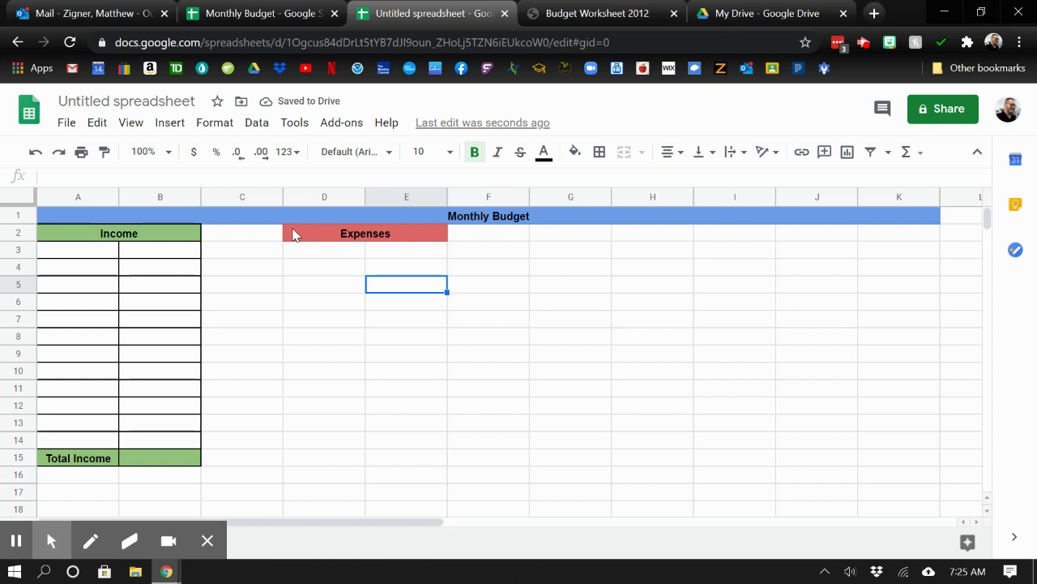
- Put borders on every cell of D2:E15
{"action": "left_click_drag", "start_coordinate": [293, 234], "coordinate": [445, 462]}
{"action": "left_click", "coordinate": [600, 151]}
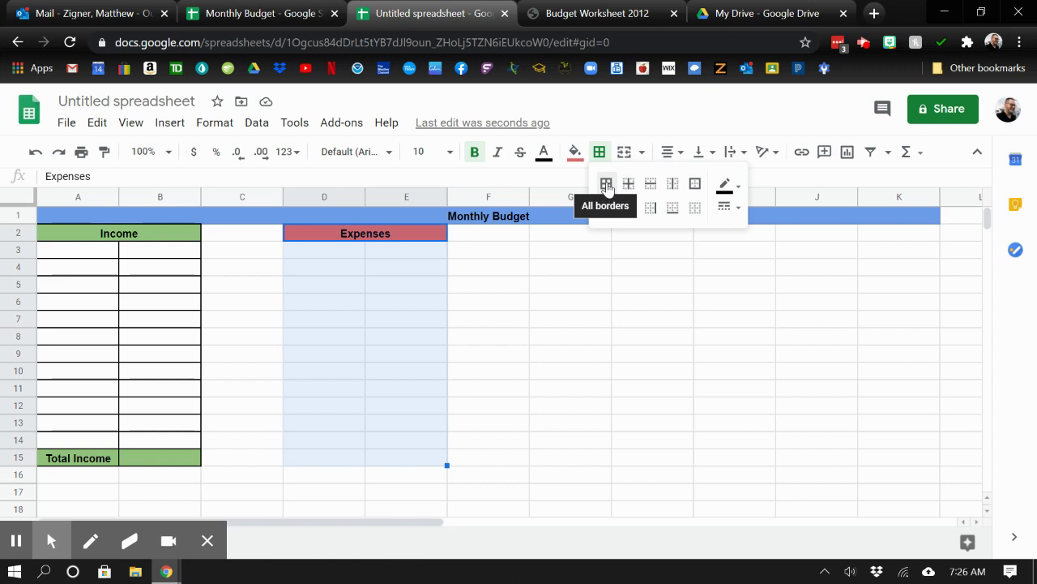
{"action": "left_click", "coordinate": [606, 185]}
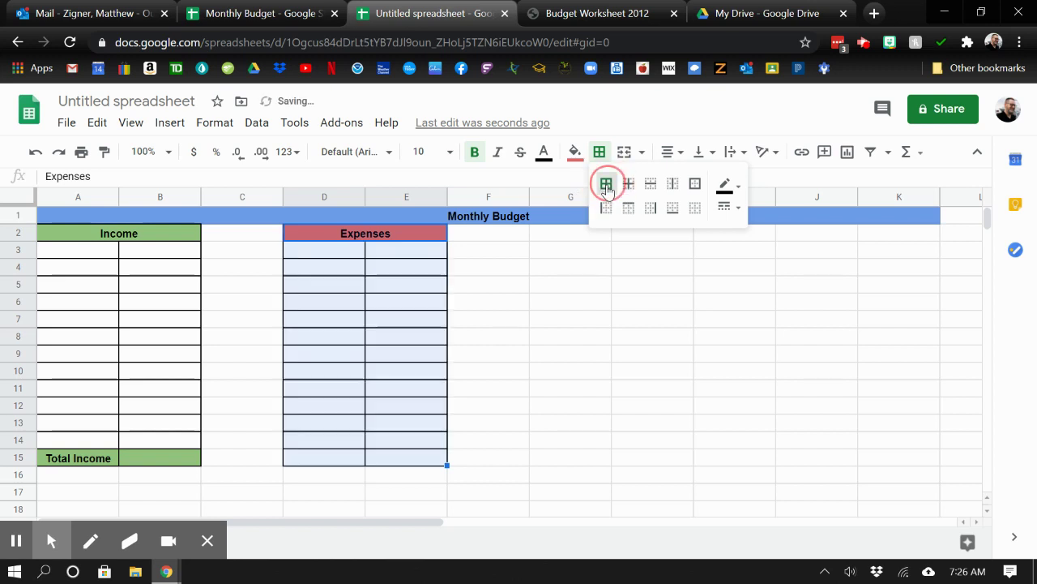
- Label D15 'Total Expenses' and fill D15:E15 red
{"action": "left_click", "coordinate": [331, 460]}
{"action": "type", "text": "Tot"}
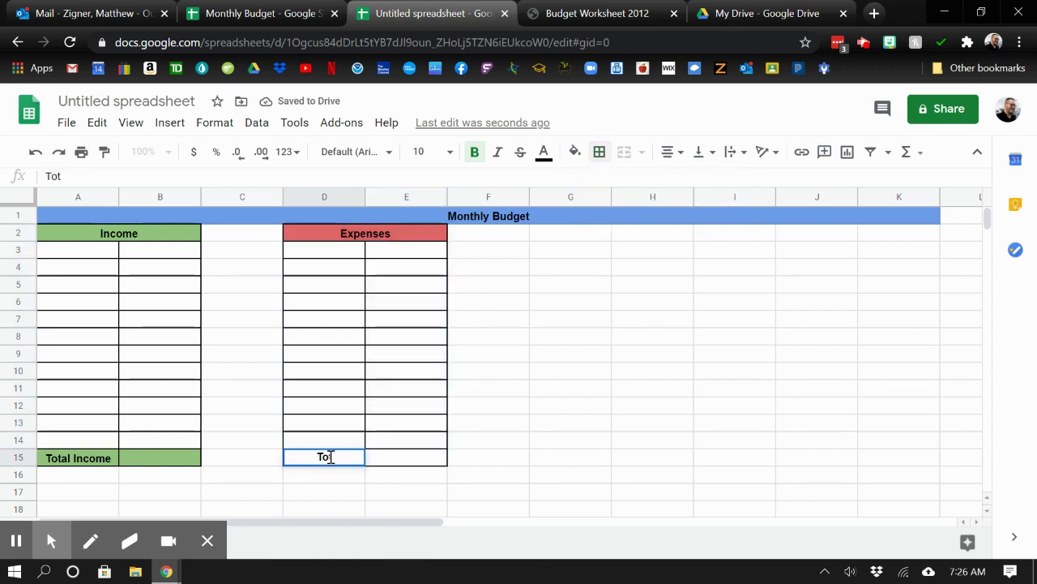
{"action": "type", "text": "al Expenses"}
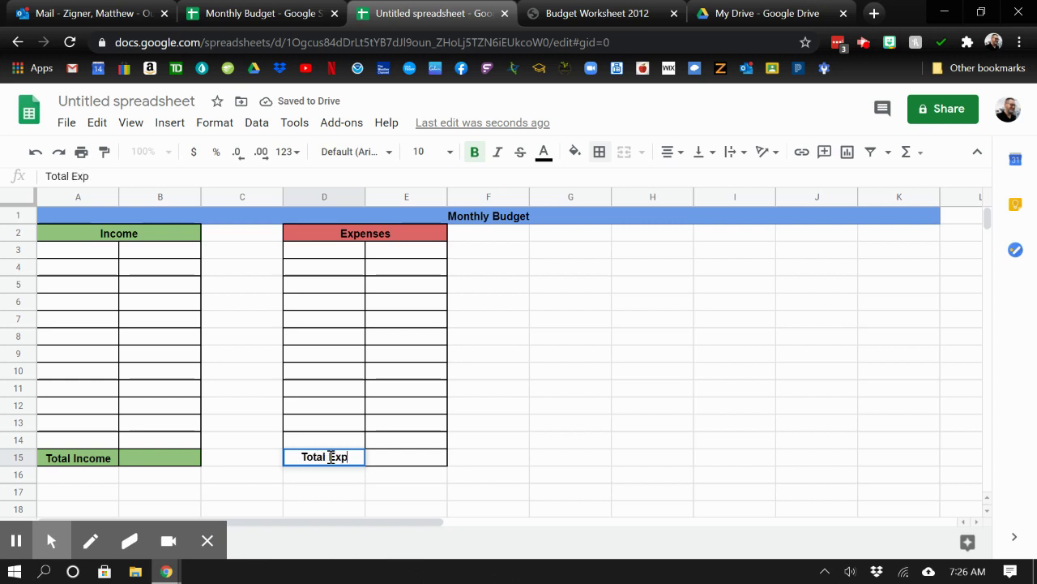
{"action": "left_click", "coordinate": [487, 475]}
{"action": "left_click_drag", "start_coordinate": [332, 464], "coordinate": [417, 462]}
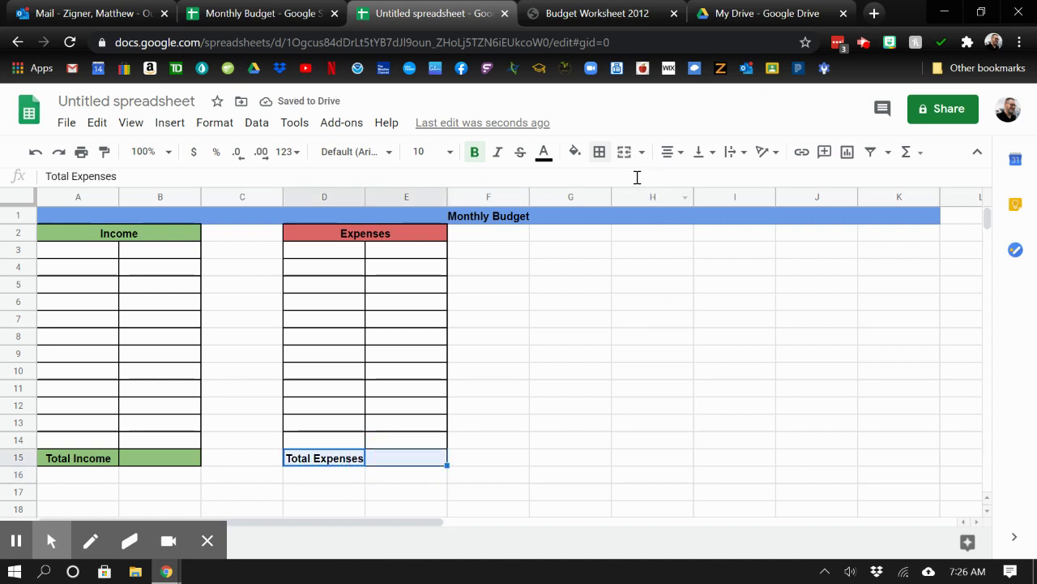
{"action": "left_click", "coordinate": [575, 152]}
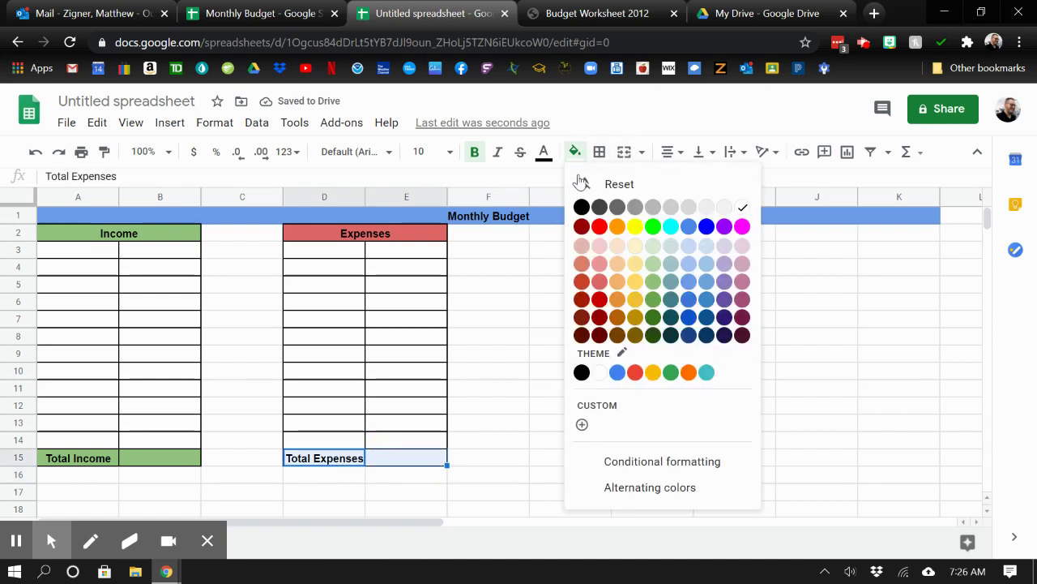
{"action": "left_click", "coordinate": [601, 282]}
{"action": "left_click", "coordinate": [500, 375]}
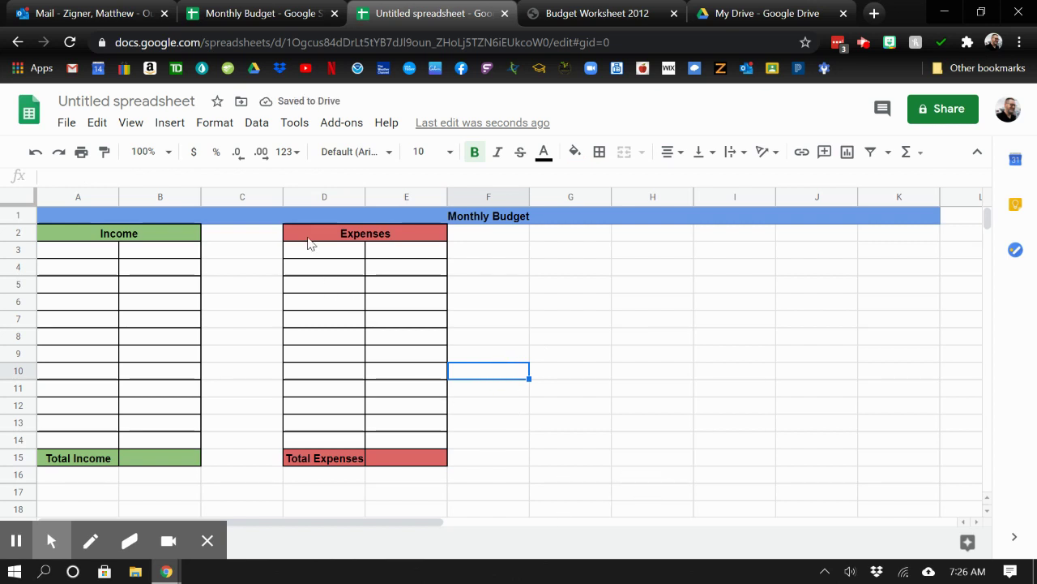
- Compare with the Monthly Budget example, then select the Expenses table D2:E15
{"action": "left_click", "coordinate": [258, 14]}
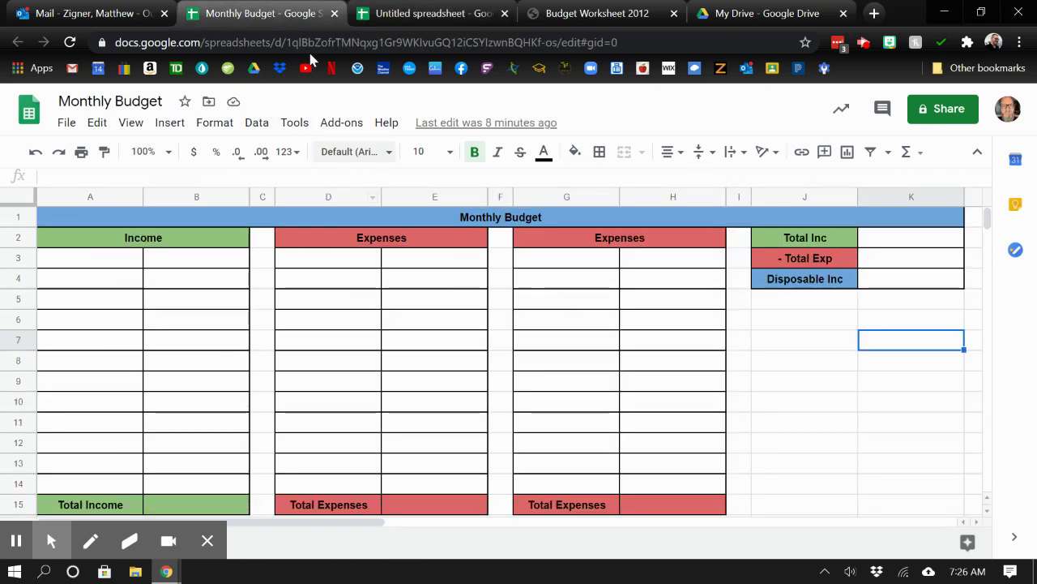
{"action": "left_click", "coordinate": [409, 18]}
{"action": "left_click_drag", "start_coordinate": [303, 232], "coordinate": [399, 459]}
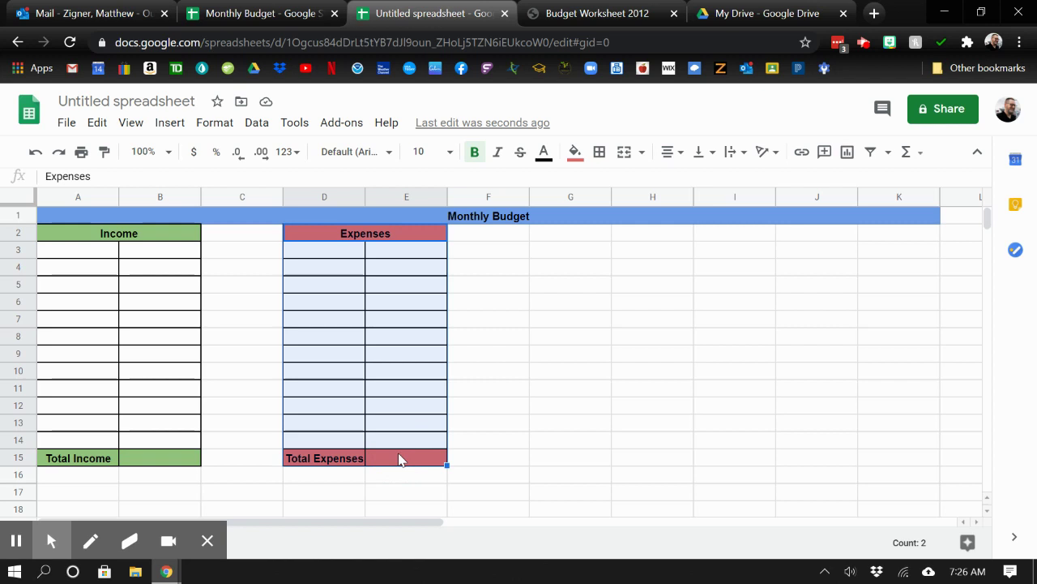
- Copy the Expenses table D2:E15 and paste it into G2:H15
{"action": "left_click", "coordinate": [389, 381]}
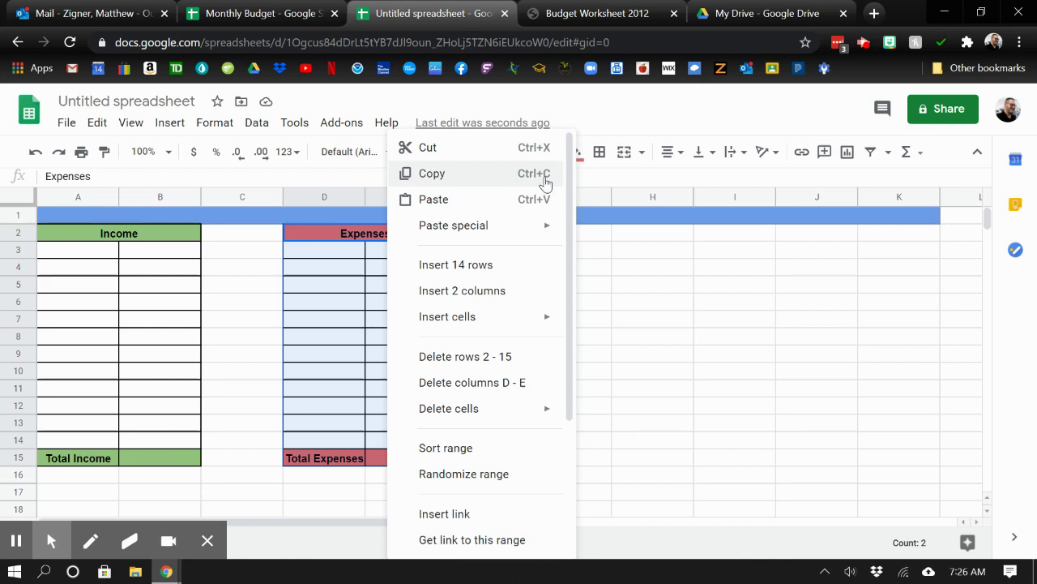
{"action": "left_click", "coordinate": [97, 123]}
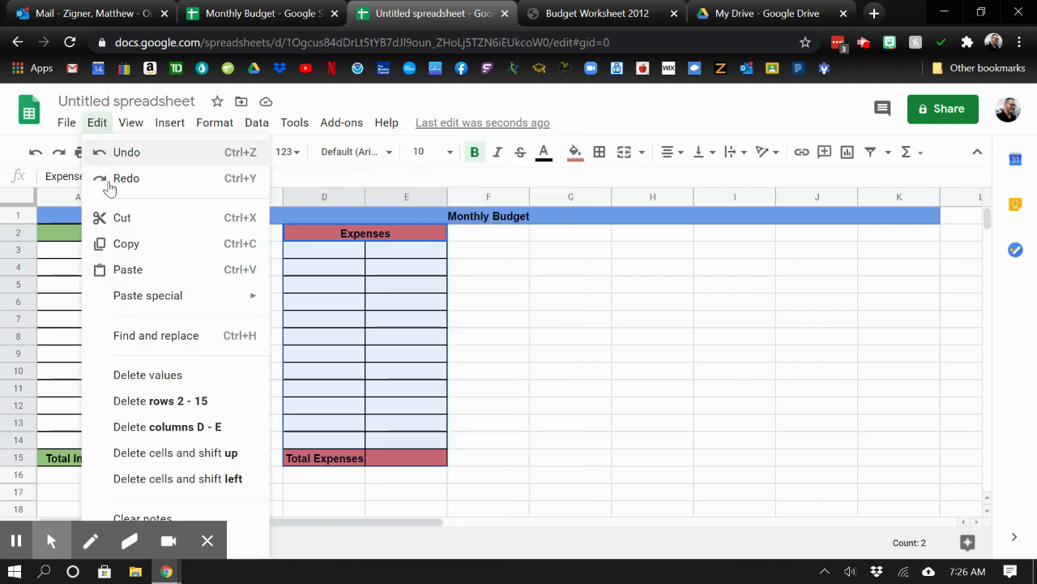
{"action": "left_click", "coordinate": [131, 245]}
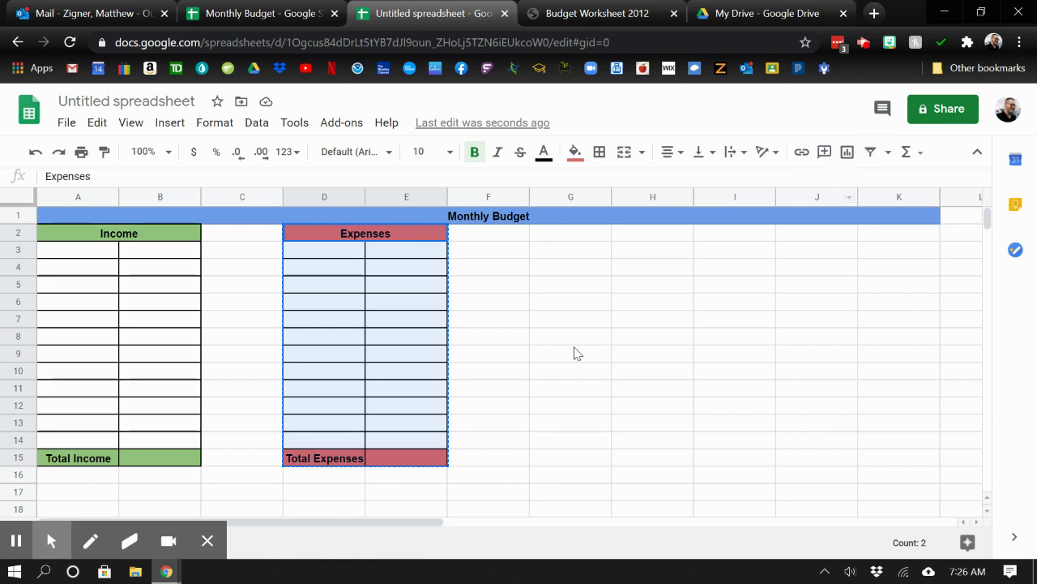
{"action": "left_click_drag", "start_coordinate": [567, 235], "coordinate": [627, 292]}
{"action": "left_click_drag", "start_coordinate": [648, 346], "coordinate": [667, 455]}
{"action": "right_click", "coordinate": [661, 392]}
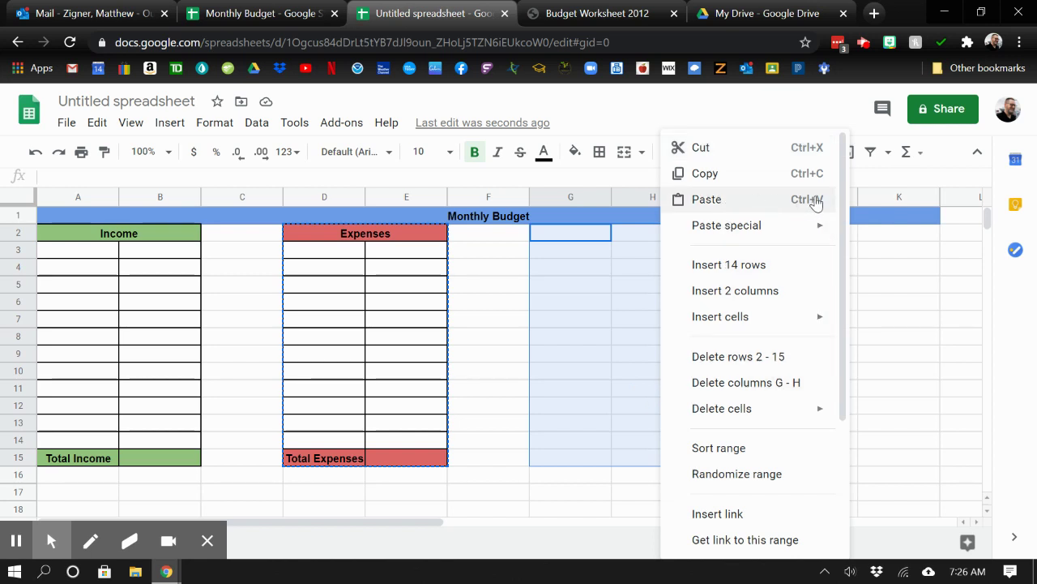
{"action": "left_click", "coordinate": [717, 201]}
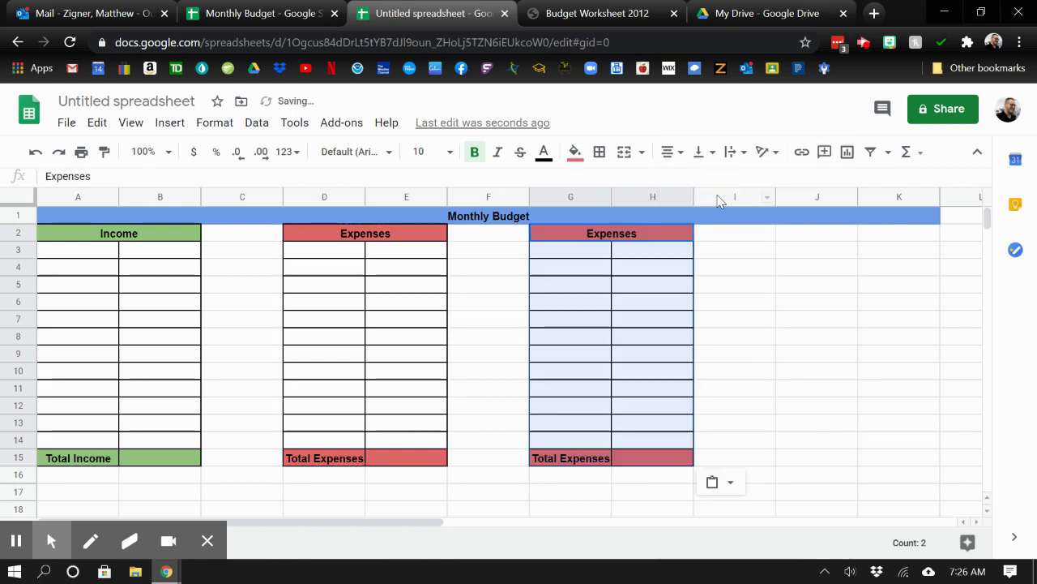
{"action": "left_click", "coordinate": [720, 410]}
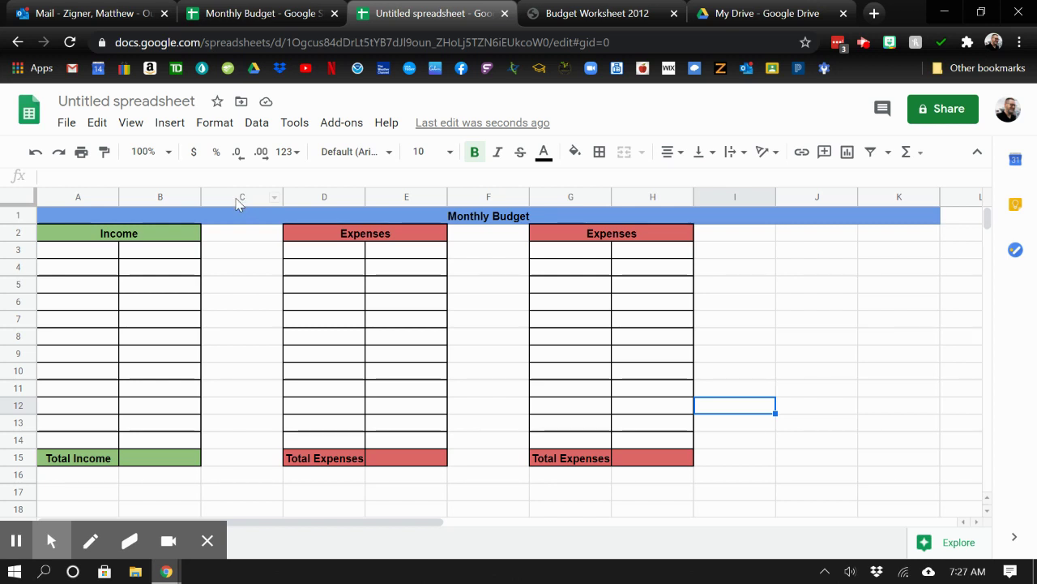
- Narrow columns C, F and I to 30 pixels each
{"action": "right_click", "coordinate": [243, 199]}
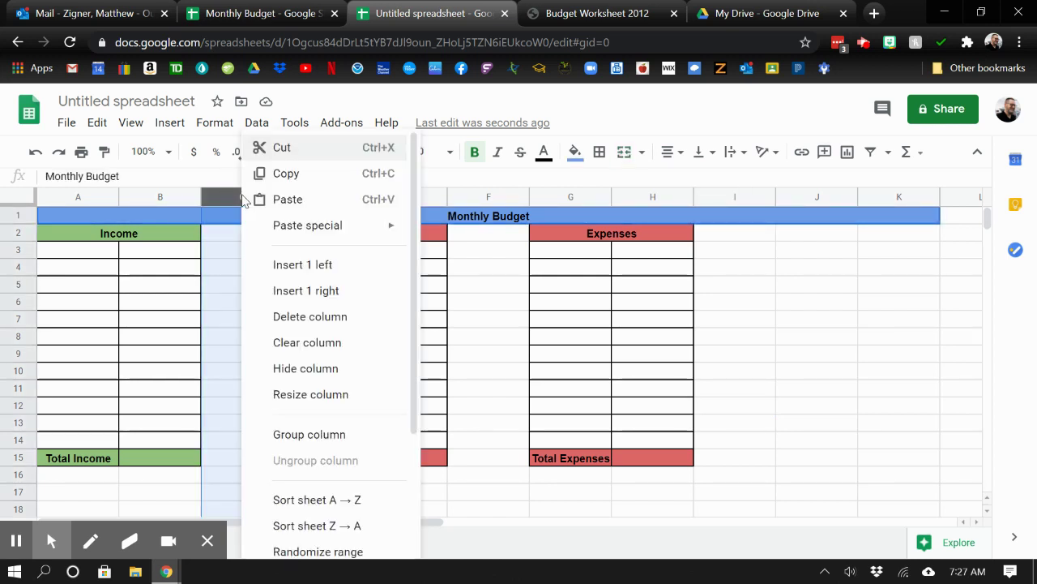
{"action": "left_click", "coordinate": [323, 397]}
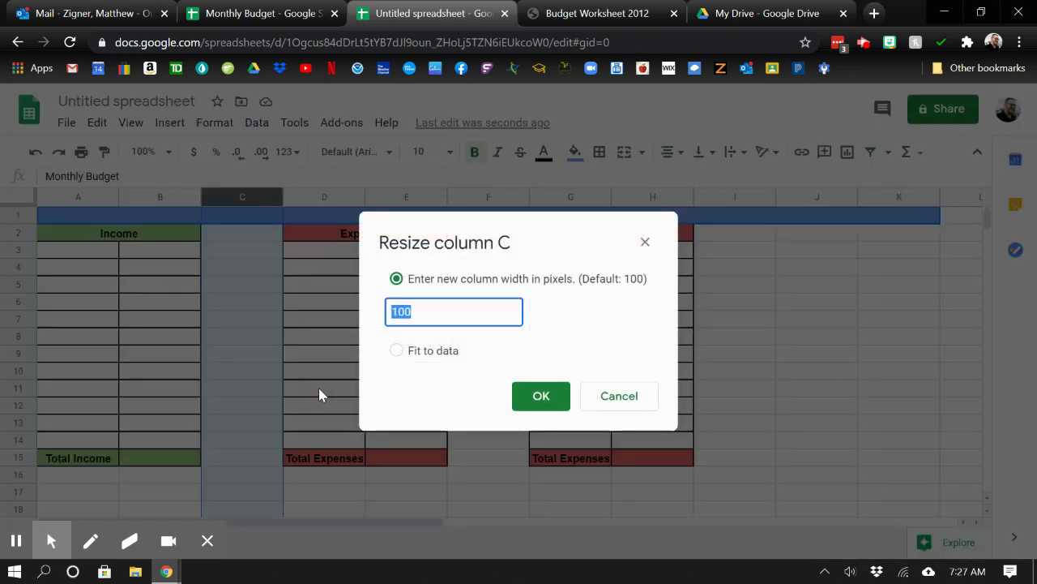
{"action": "type", "text": "30"}
{"action": "left_click", "coordinate": [560, 397]}
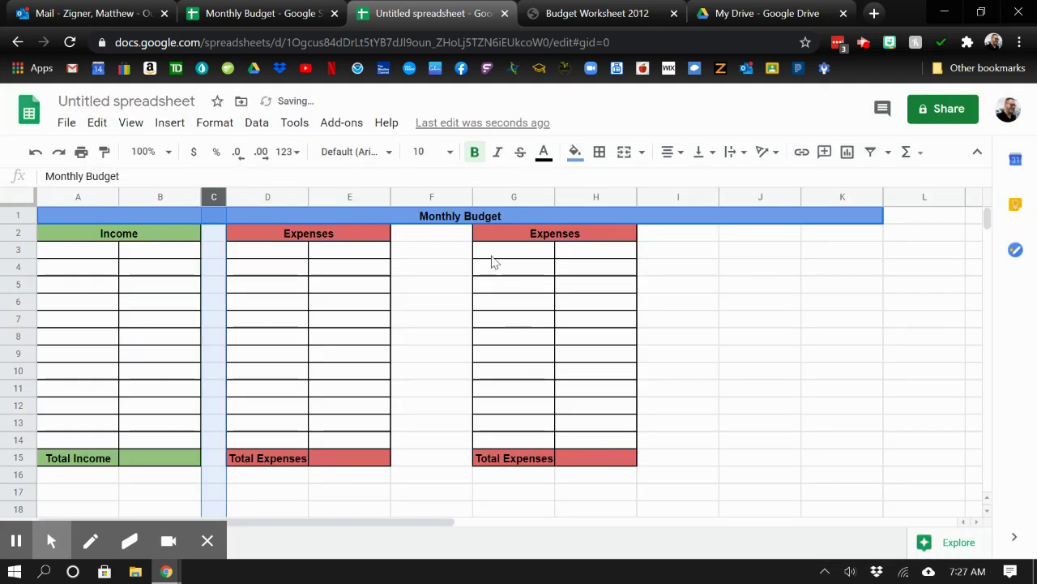
{"action": "right_click", "coordinate": [430, 202]}
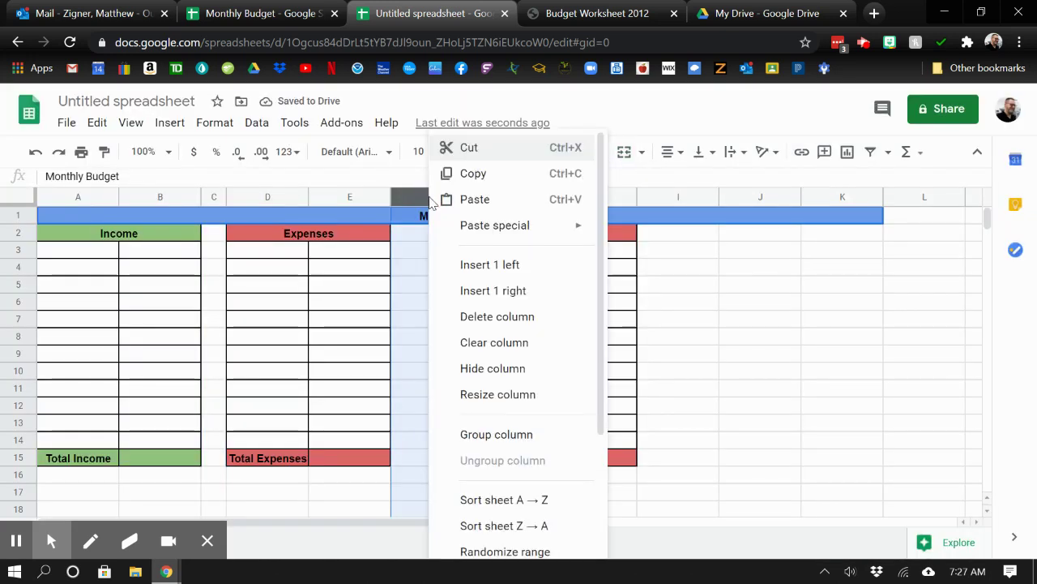
{"action": "left_click", "coordinate": [485, 394]}
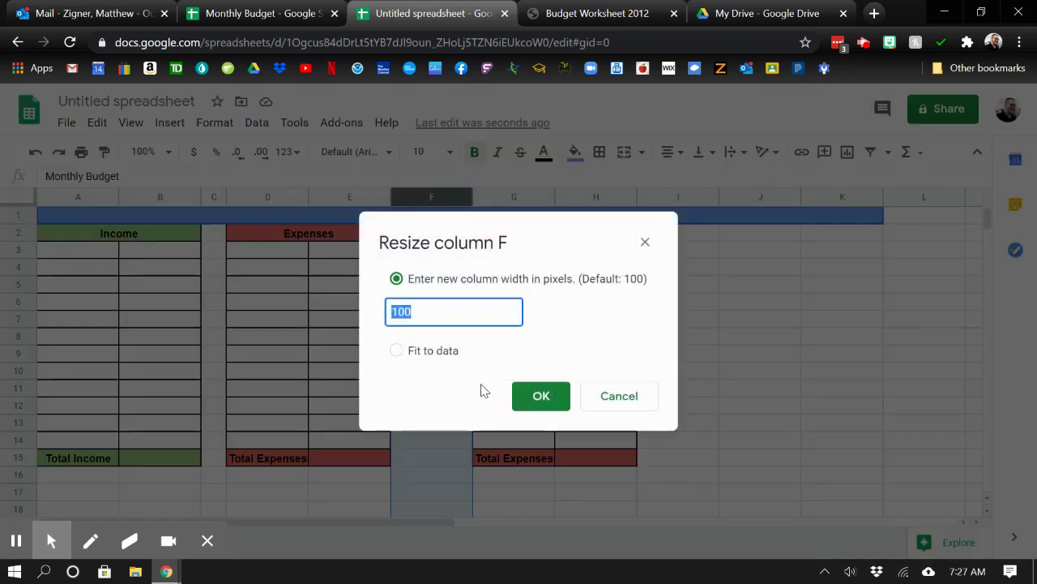
{"action": "type", "text": "30"}
{"action": "left_click", "coordinate": [516, 397]}
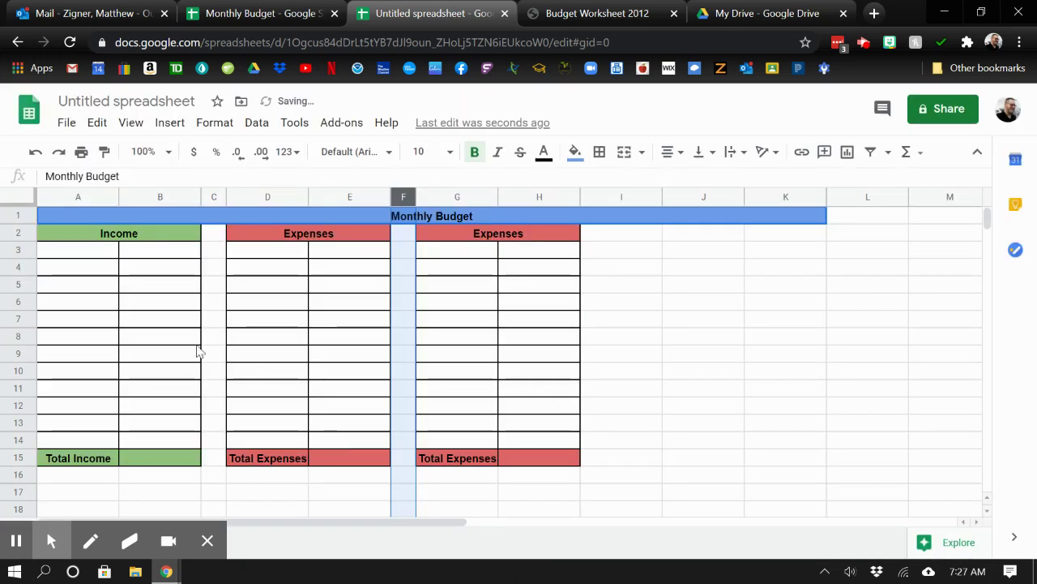
{"action": "right_click", "coordinate": [620, 199]}
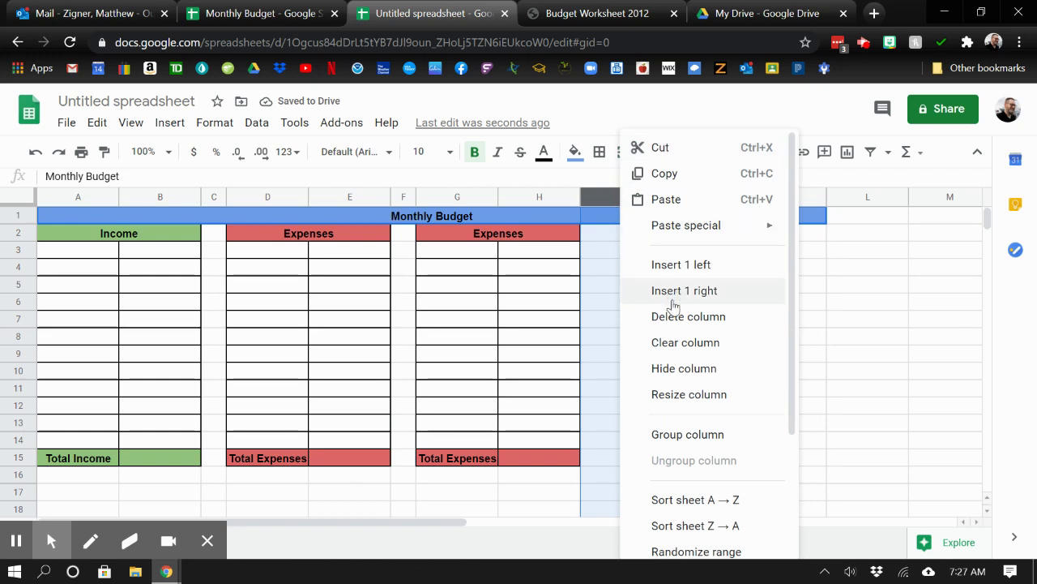
{"action": "left_click", "coordinate": [675, 395]}
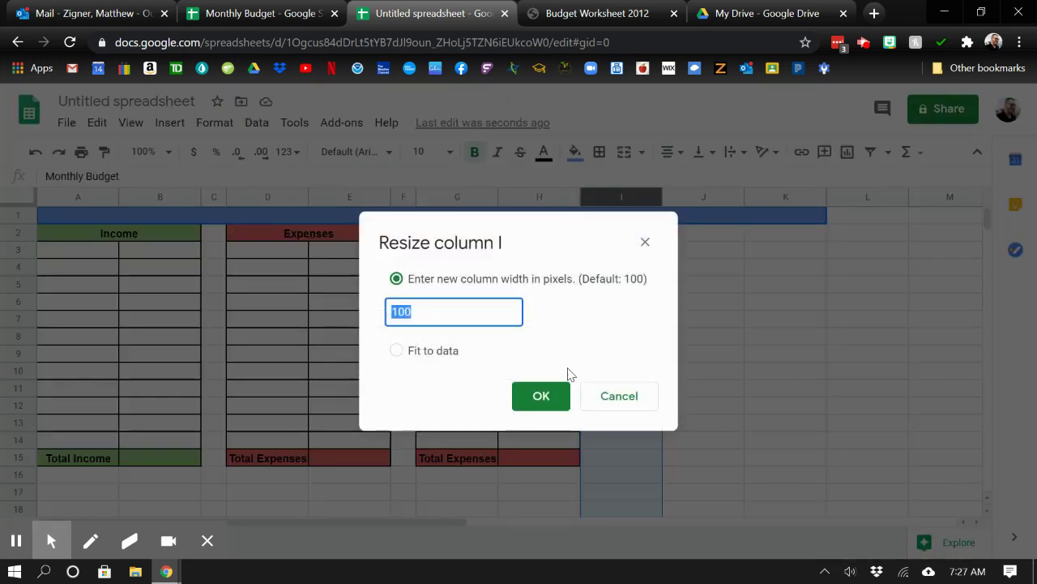
{"action": "type", "text": "30"}
{"action": "left_click", "coordinate": [551, 398]}
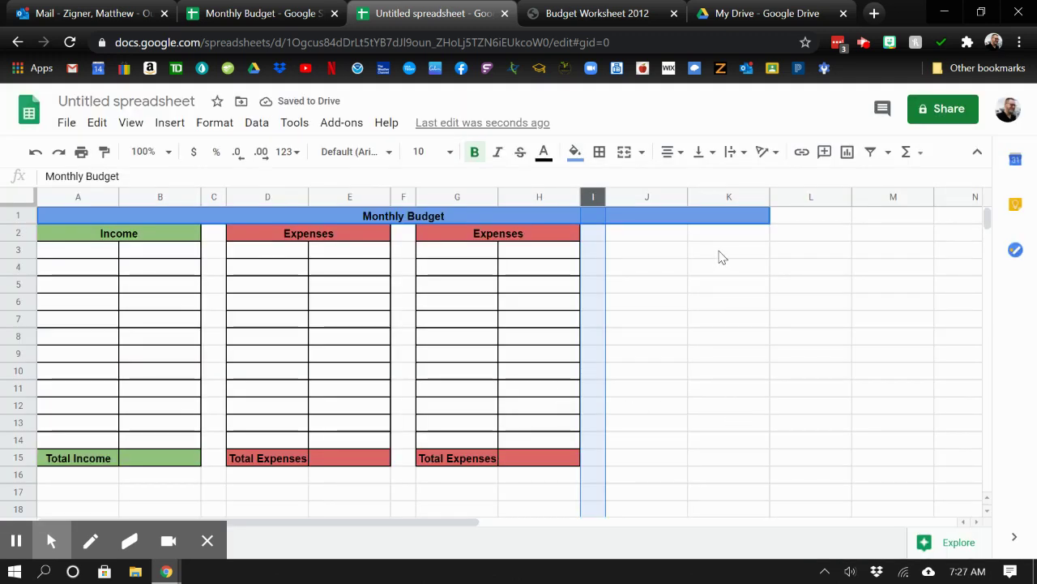
- Switch between the Monthly Budget example and the Untitled spreadsheet, ending on Untitled
{"action": "left_click", "coordinate": [227, 13]}
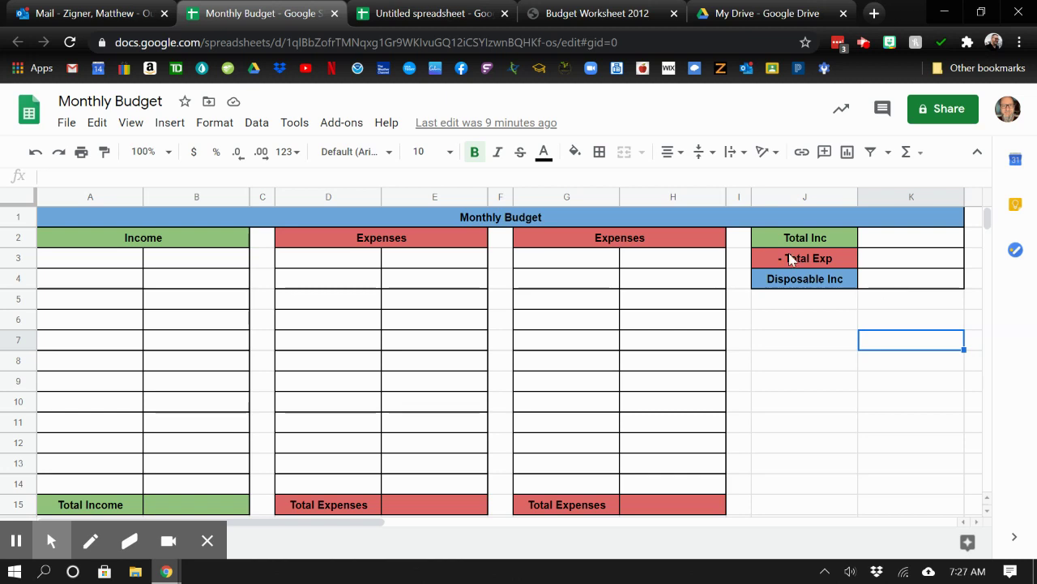
{"action": "left_click", "coordinate": [411, 13]}
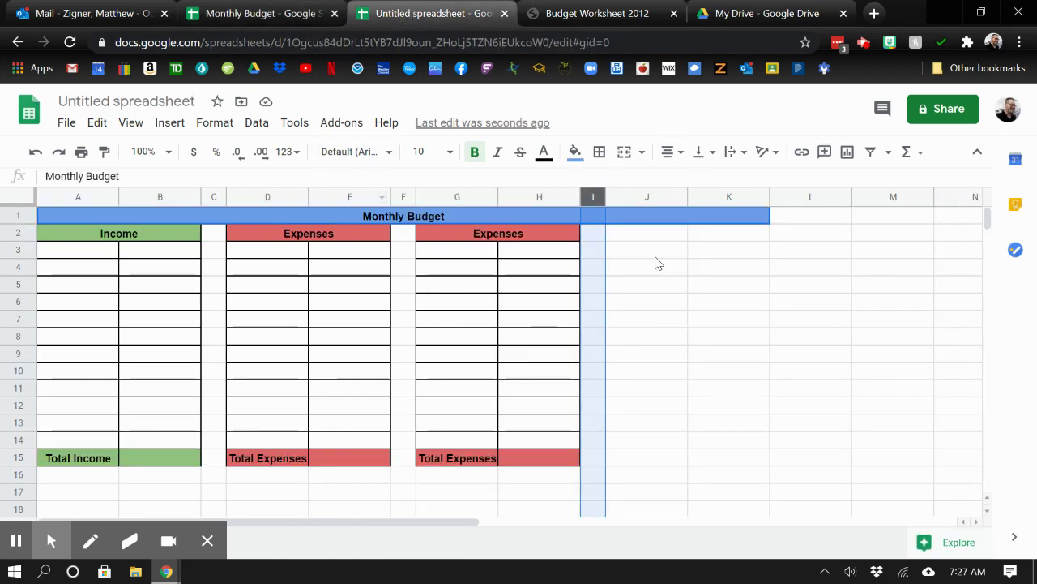
{"action": "left_click", "coordinate": [287, 23]}
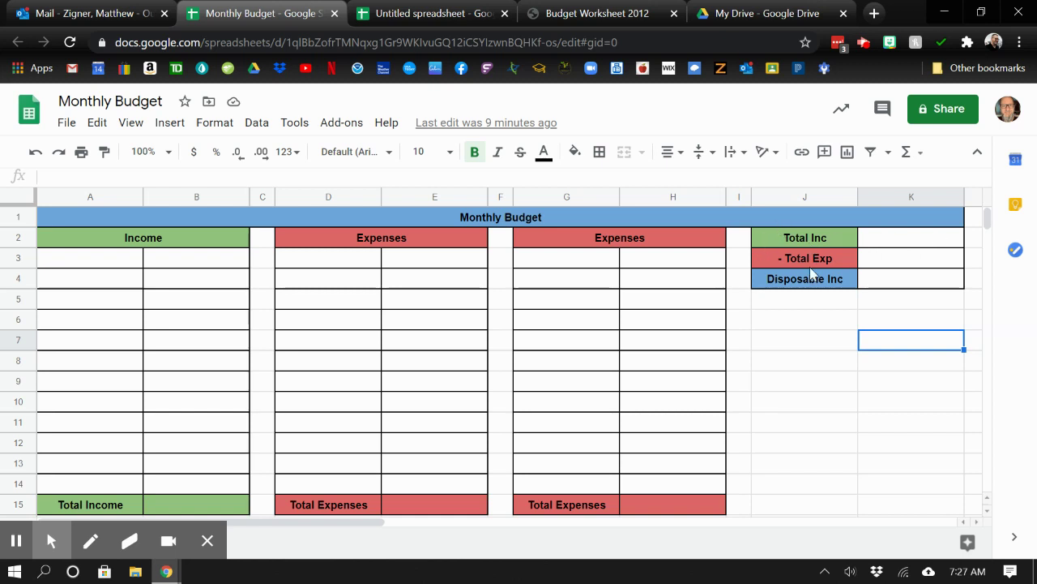
{"action": "left_click", "coordinate": [434, 12]}
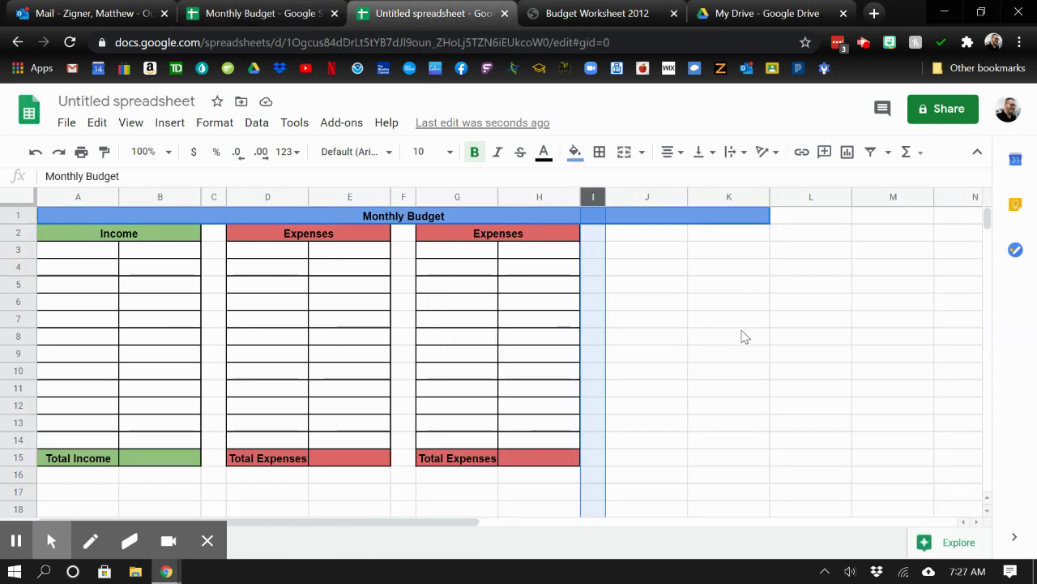
- Put borders on every cell of J2:K4
{"action": "left_click_drag", "start_coordinate": [642, 236], "coordinate": [720, 275]}
{"action": "left_click", "coordinate": [599, 153]}
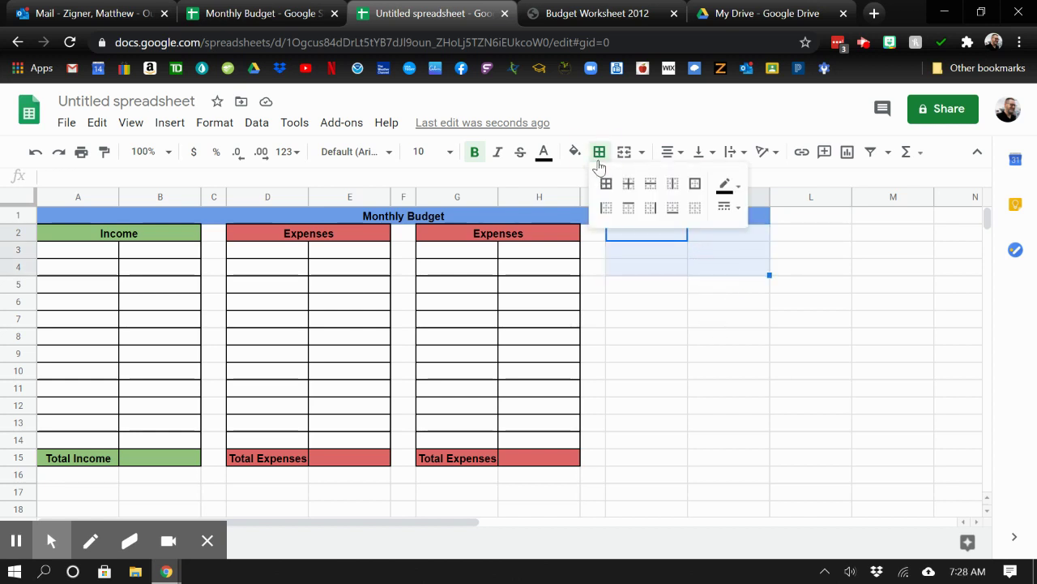
{"action": "left_click", "coordinate": [608, 184]}
{"action": "left_click_drag", "start_coordinate": [692, 337], "coordinate": [695, 352]}
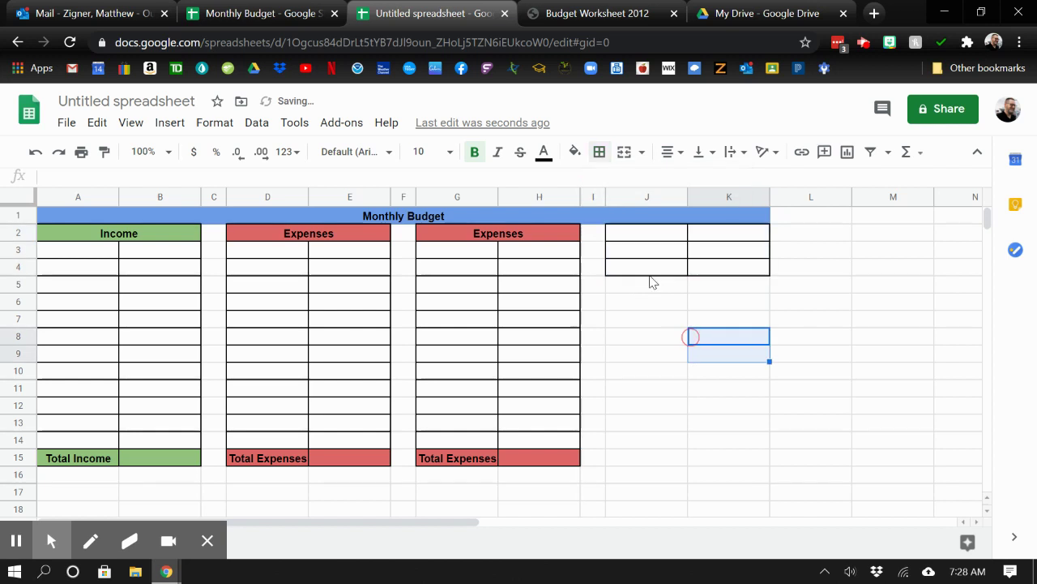
- Enter the labels Total Income, Total Expenses and Disp Inc in J2:J4
{"action": "left_click", "coordinate": [640, 236]}
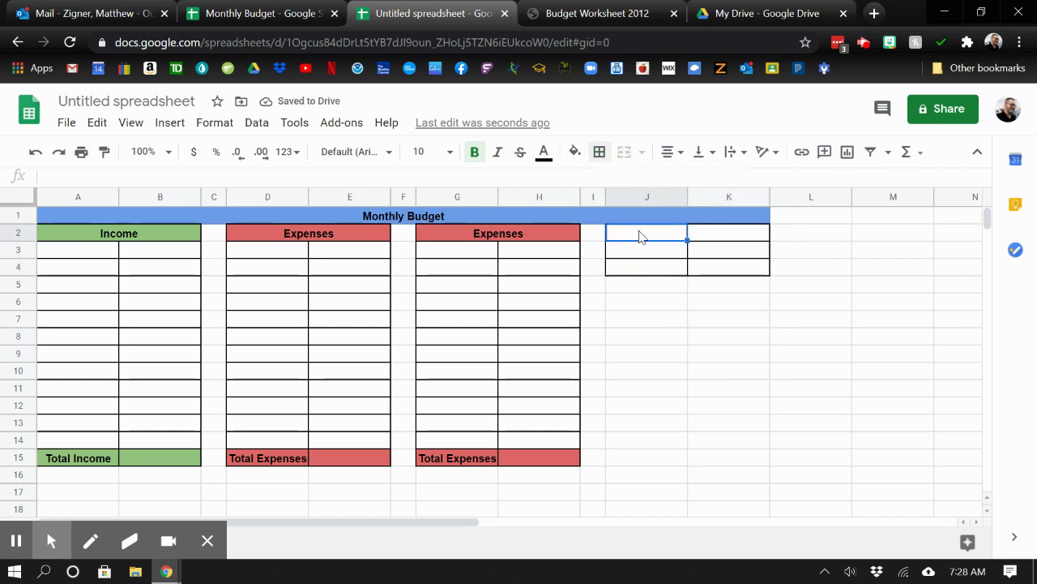
{"action": "type", "text": "Total Inc"}
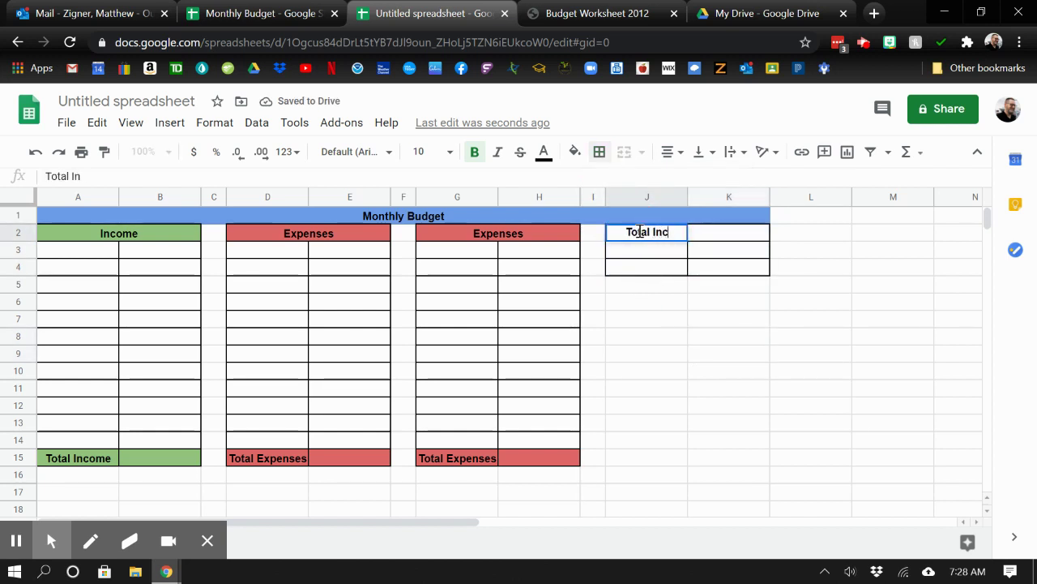
{"action": "type", "text": "ome"}
{"action": "key", "text": "Return"}
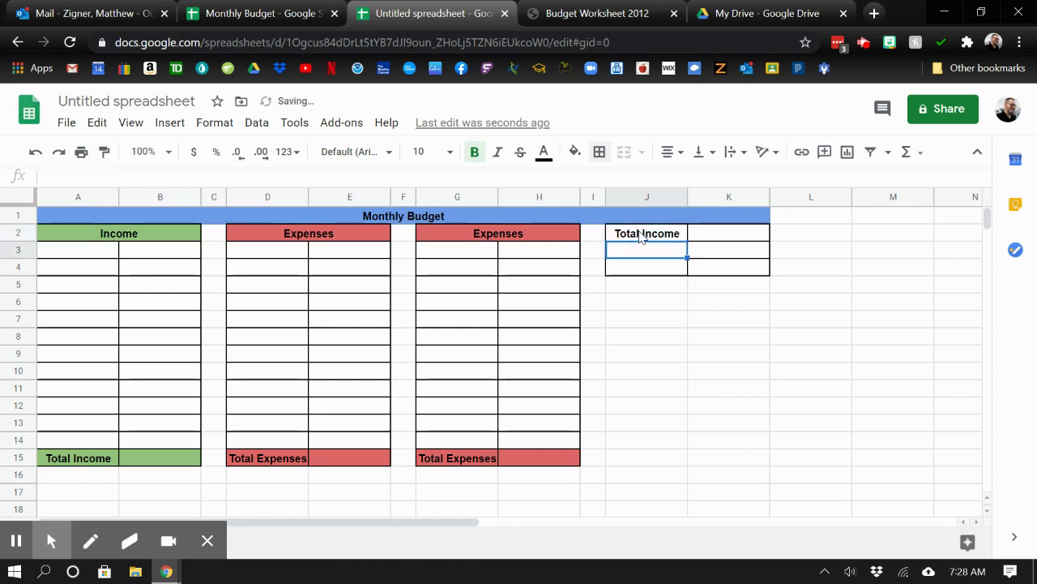
{"action": "type", "text": "Total"}
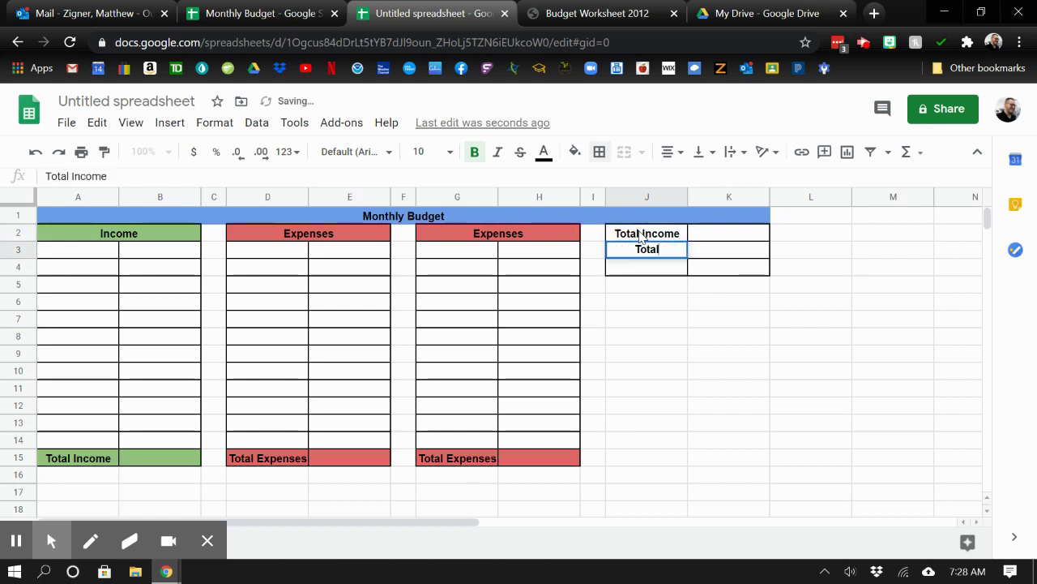
{"action": "type", "text": " Expenses"}
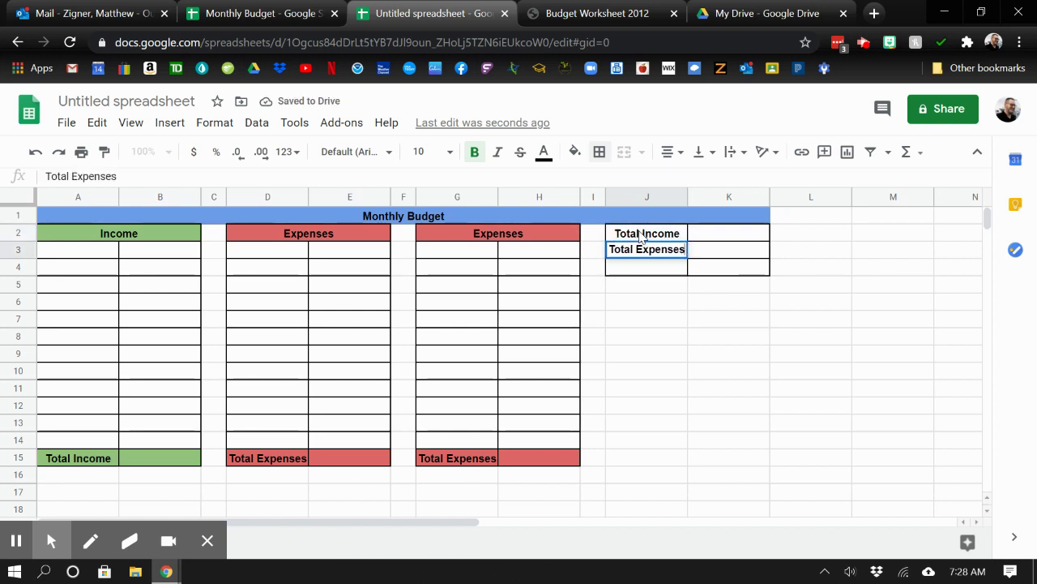
{"action": "key", "text": "Return"}
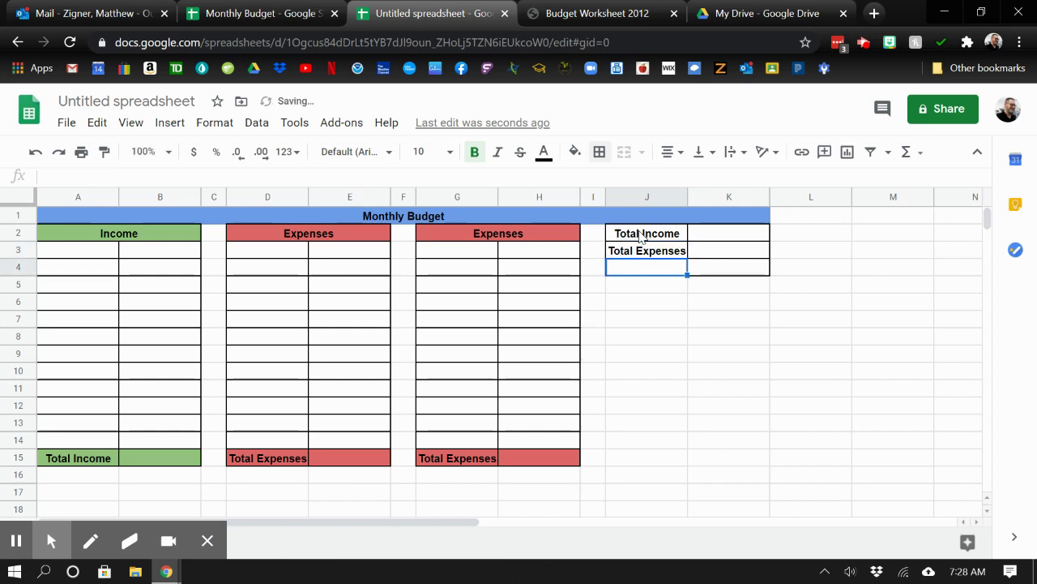
{"action": "type", "text": "Disp Inc"}
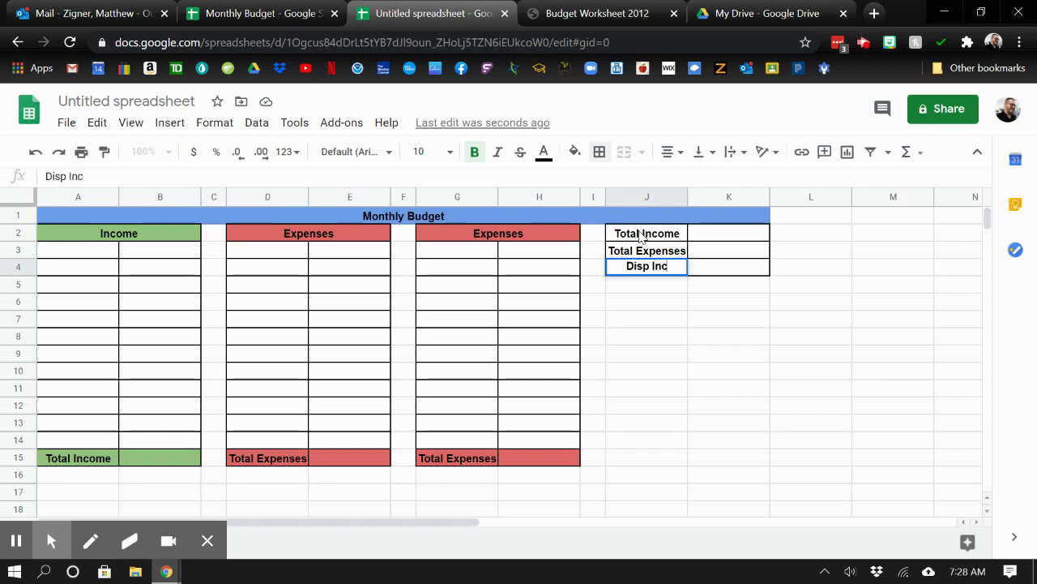
- Shorten the J2 and J3 labels to 'Total Inc' and 'Total Exp'
{"action": "left_click", "coordinate": [280, 13]}
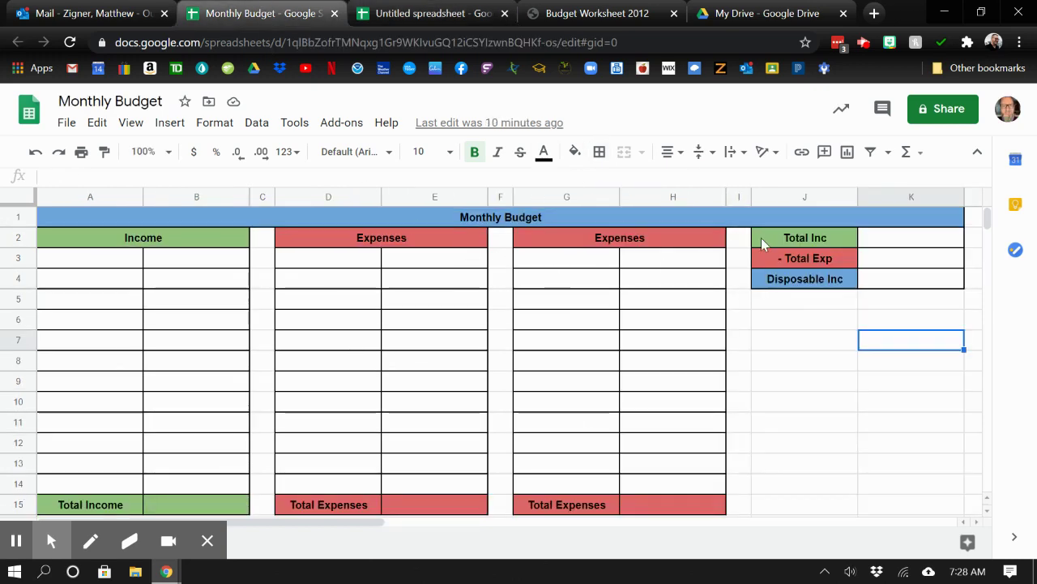
{"action": "left_click", "coordinate": [426, 13]}
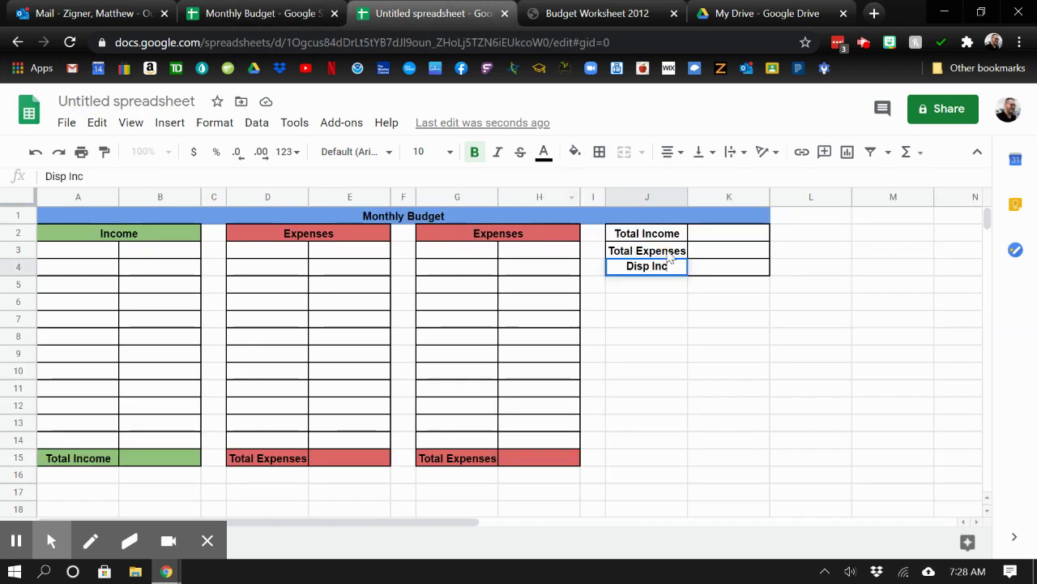
{"action": "left_click", "coordinate": [677, 235]}
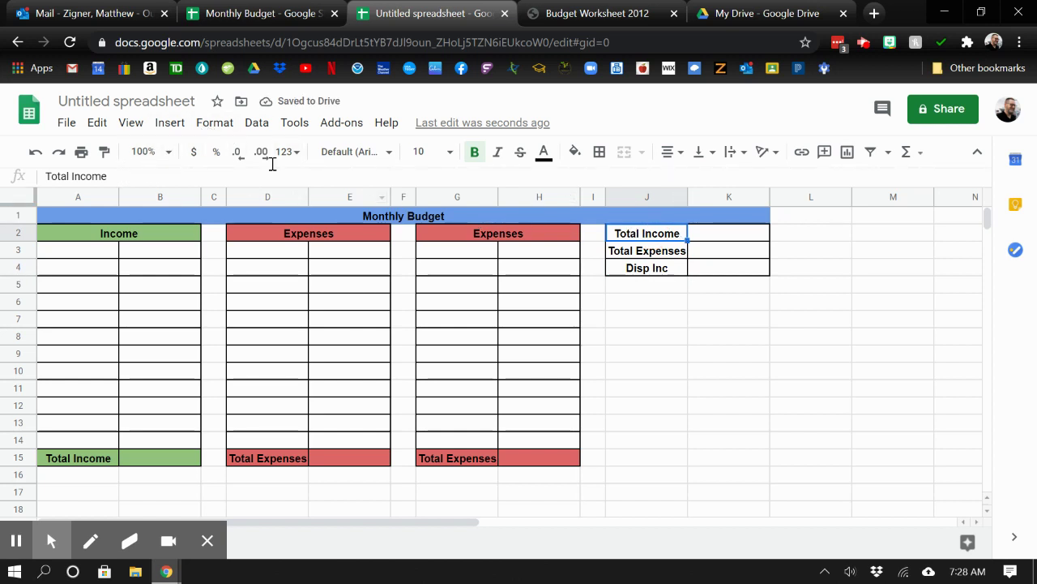
{"action": "left_click", "coordinate": [113, 175]}
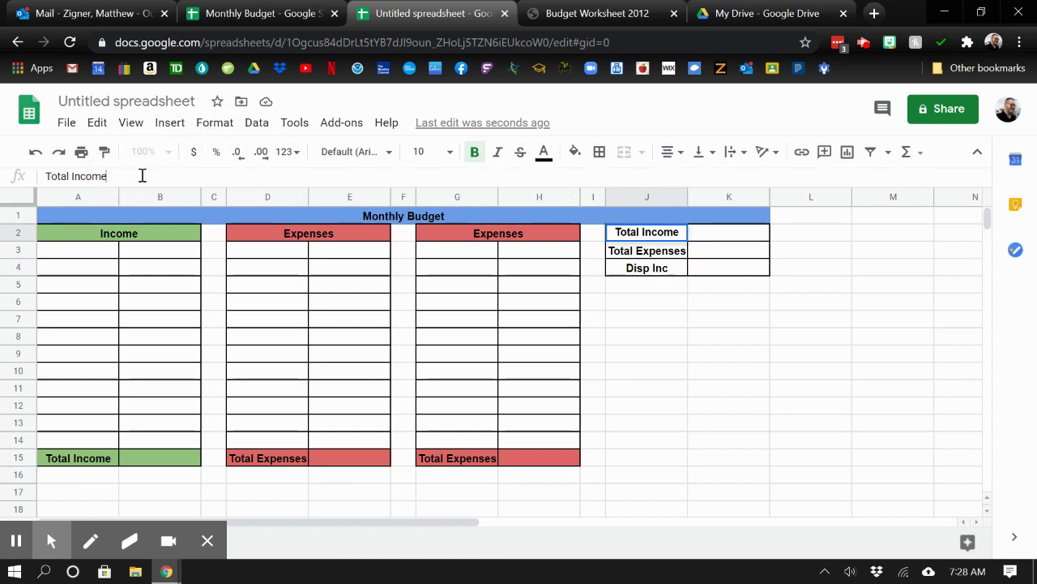
{"action": "key", "text": "BackSpace"}
{"action": "key", "text": "BackSpace"}
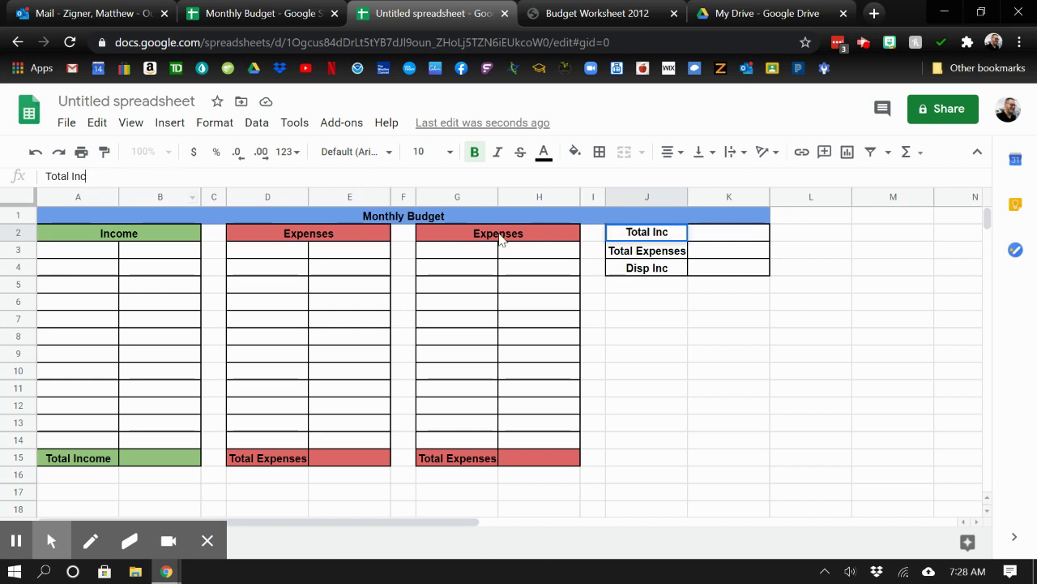
{"action": "left_click", "coordinate": [676, 254]}
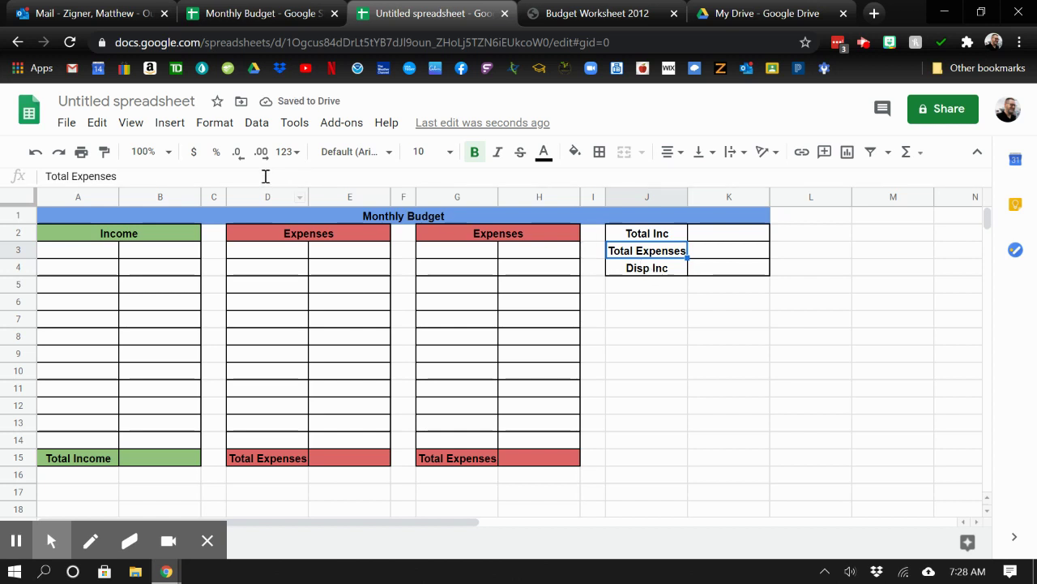
{"action": "left_click", "coordinate": [126, 176]}
{"action": "key", "text": "BackSpace"}
{"action": "key", "text": "BackSpace"}
{"action": "key", "text": "BackSpace"}
{"action": "key", "text": "BackSpace"}
{"action": "key", "text": "BackSpace"}
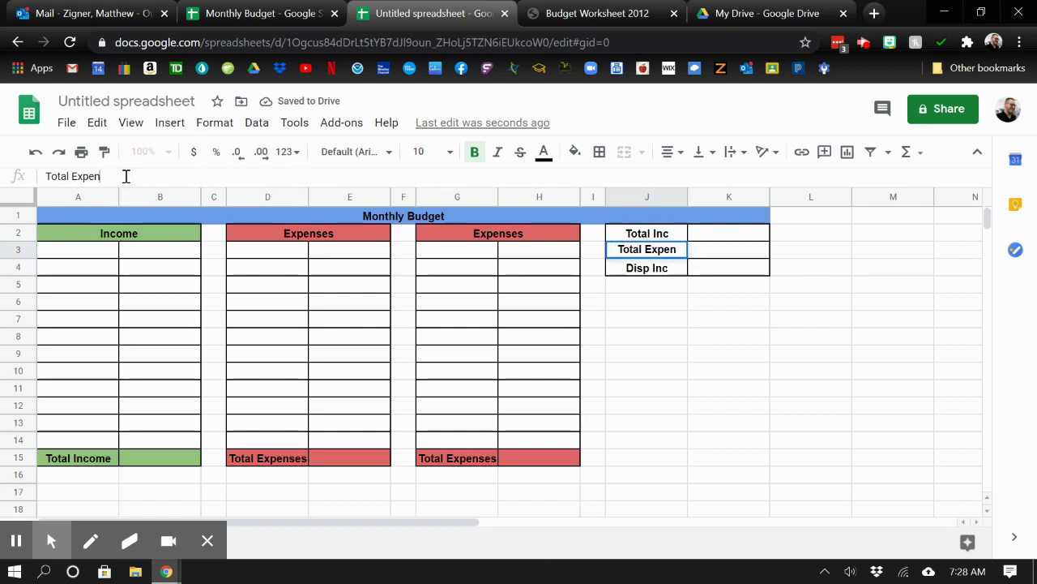
{"action": "left_click", "coordinate": [653, 322]}
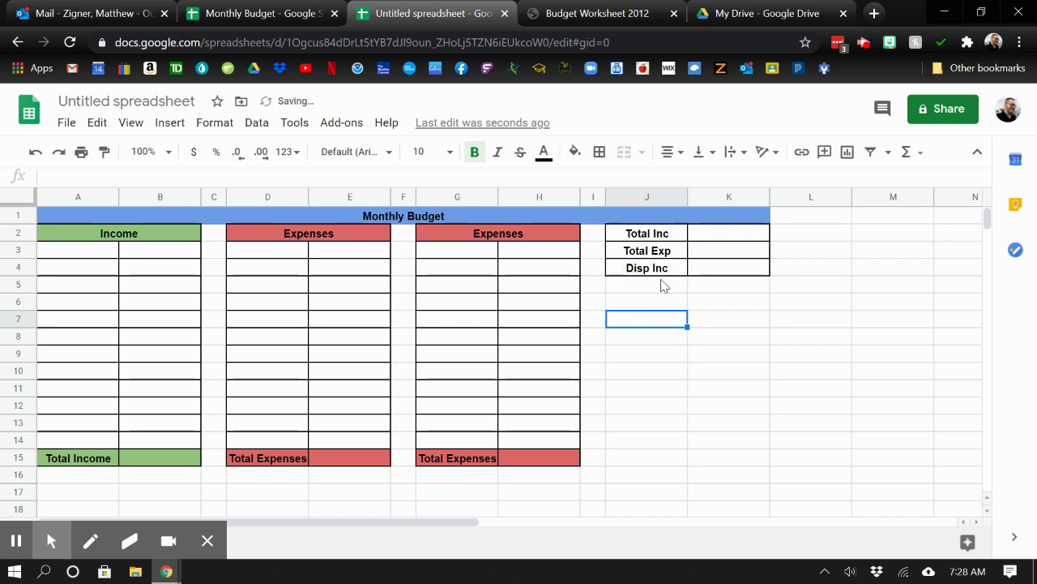
{"action": "left_click", "coordinate": [255, 13]}
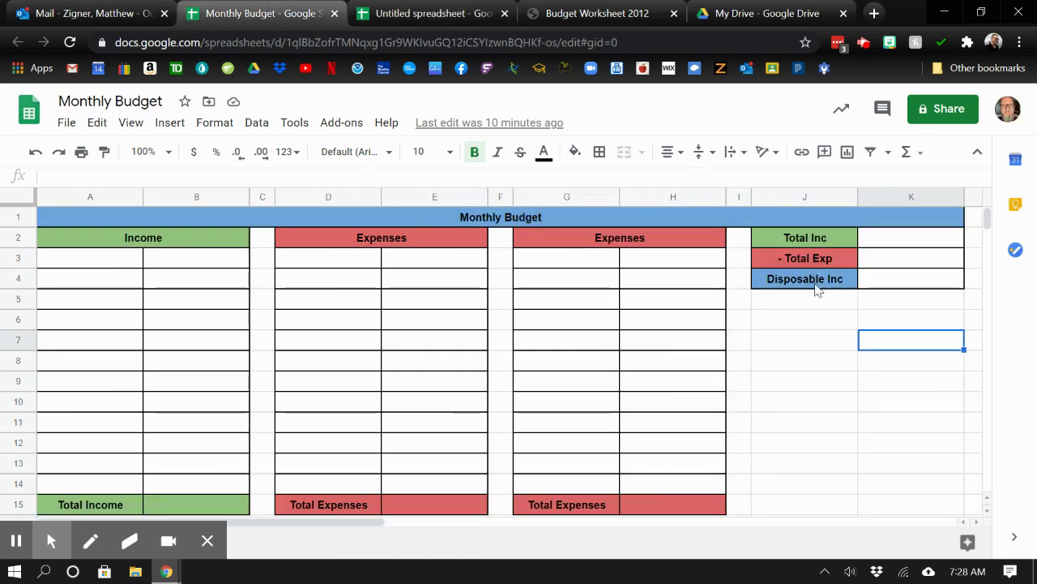
{"action": "left_click", "coordinate": [421, 16]}
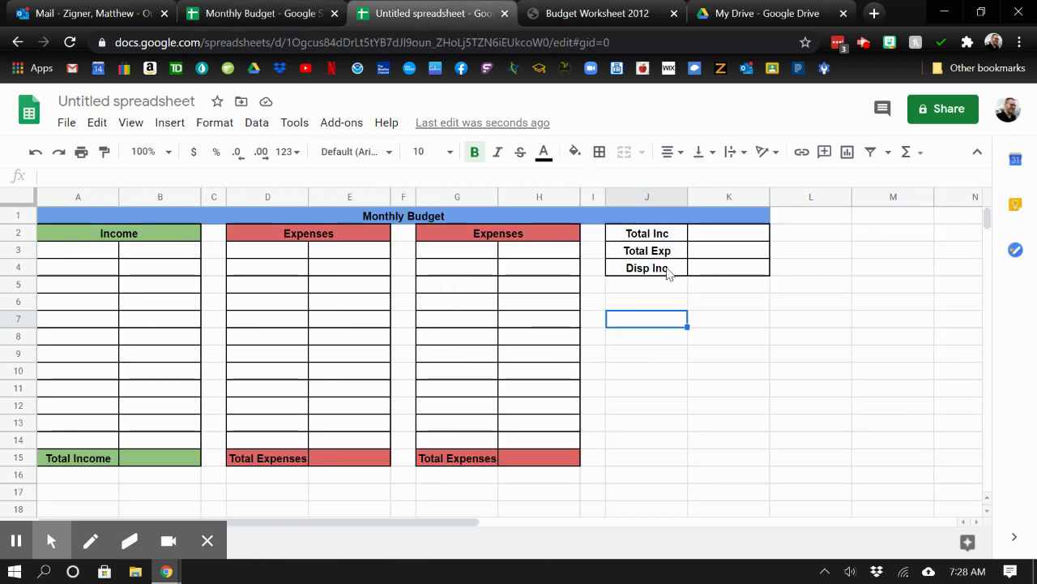
- Fill the Total Inc cell light green and the Total Exp cell light red
{"action": "left_click", "coordinate": [669, 235]}
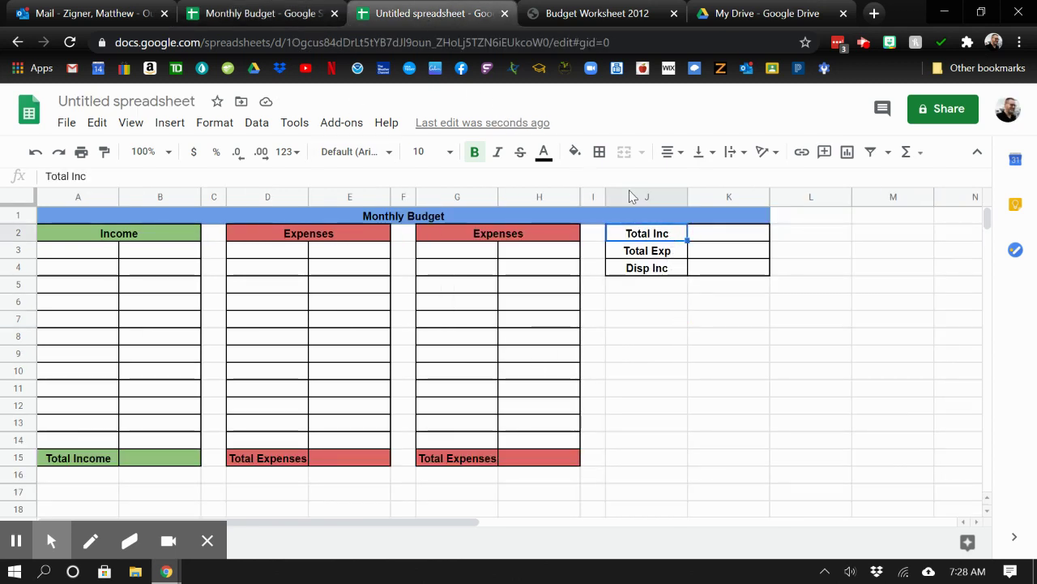
{"action": "left_click", "coordinate": [574, 154]}
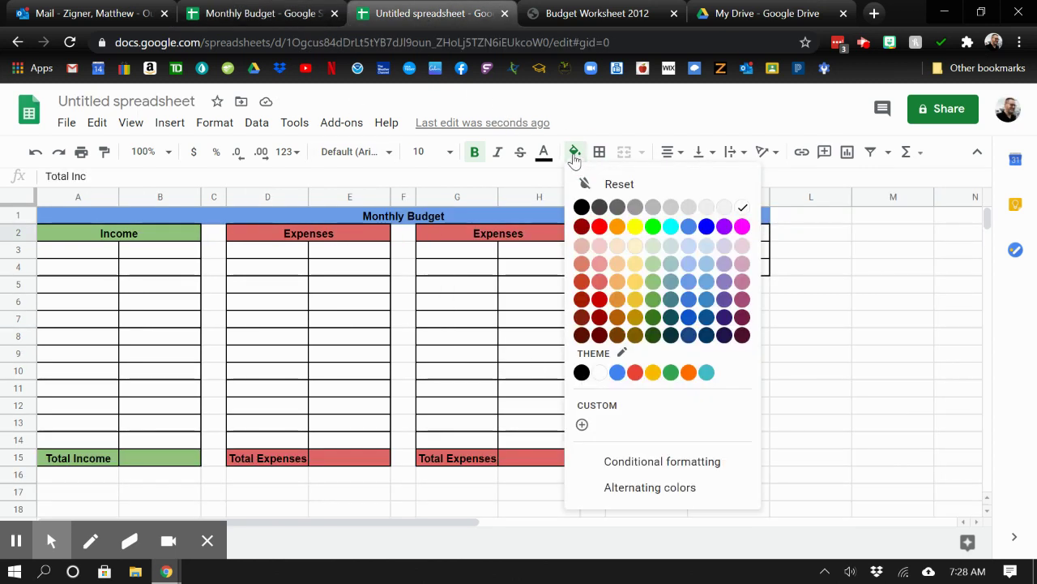
{"action": "left_click", "coordinate": [653, 282]}
{"action": "left_click", "coordinate": [727, 409]}
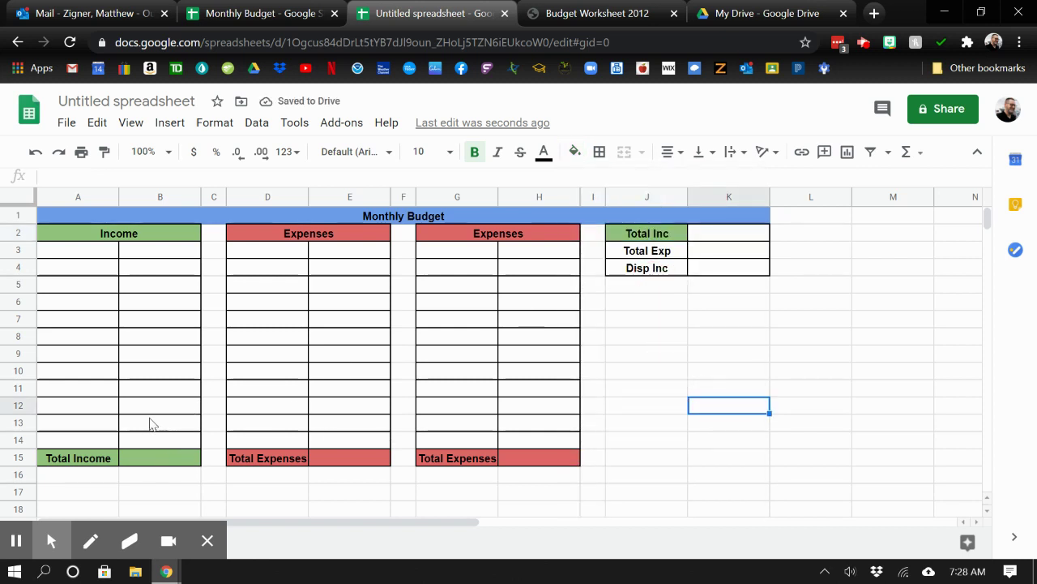
{"action": "left_click", "coordinate": [634, 256]}
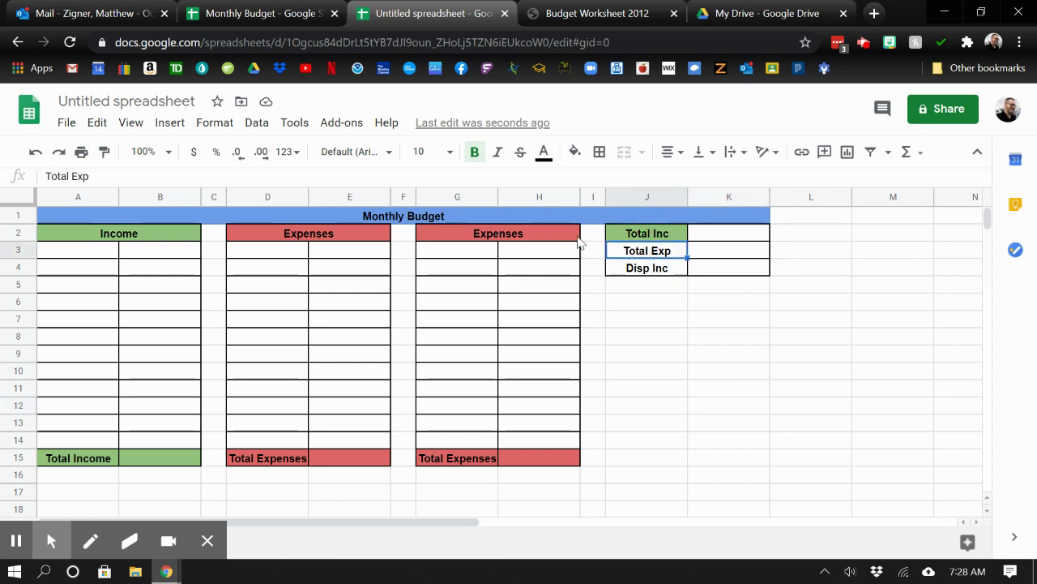
{"action": "left_click", "coordinate": [575, 151]}
{"action": "left_click", "coordinate": [601, 282]}
{"action": "left_click", "coordinate": [752, 358]}
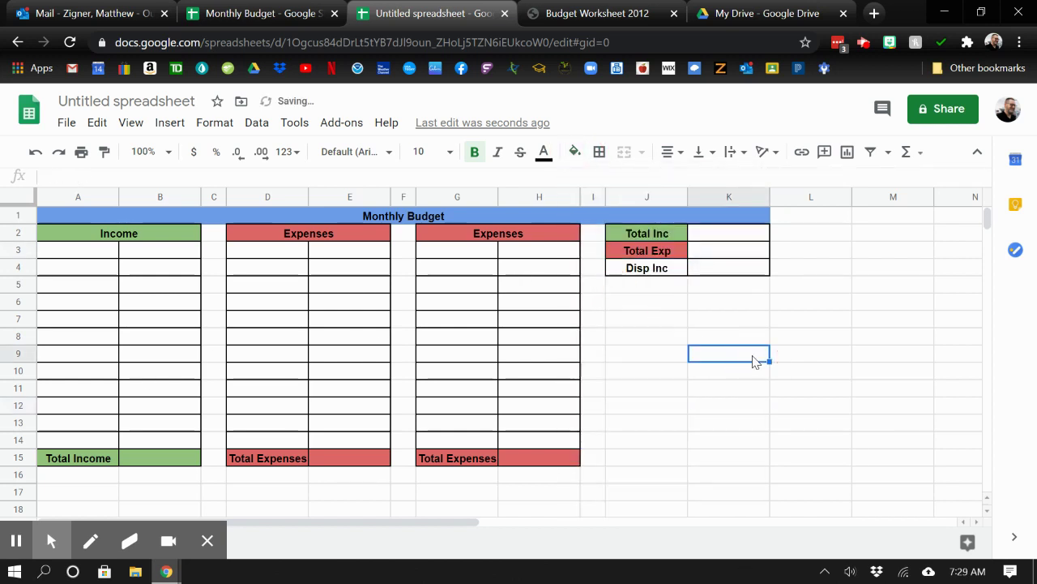
- Check which blue fills the Monthly Budget title, comparing with the example
{"action": "left_click", "coordinate": [633, 272]}
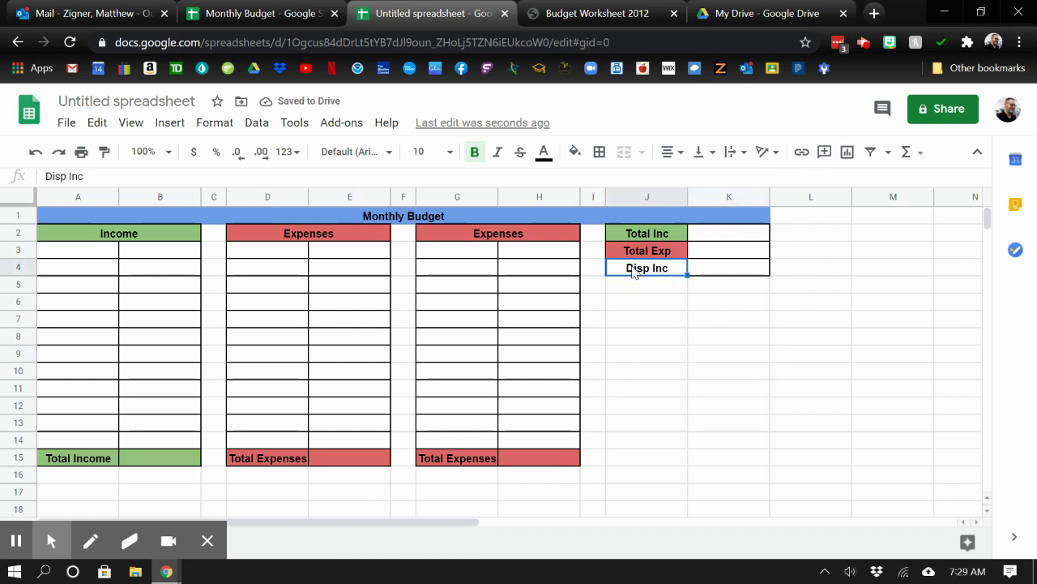
{"action": "left_click", "coordinate": [282, 13]}
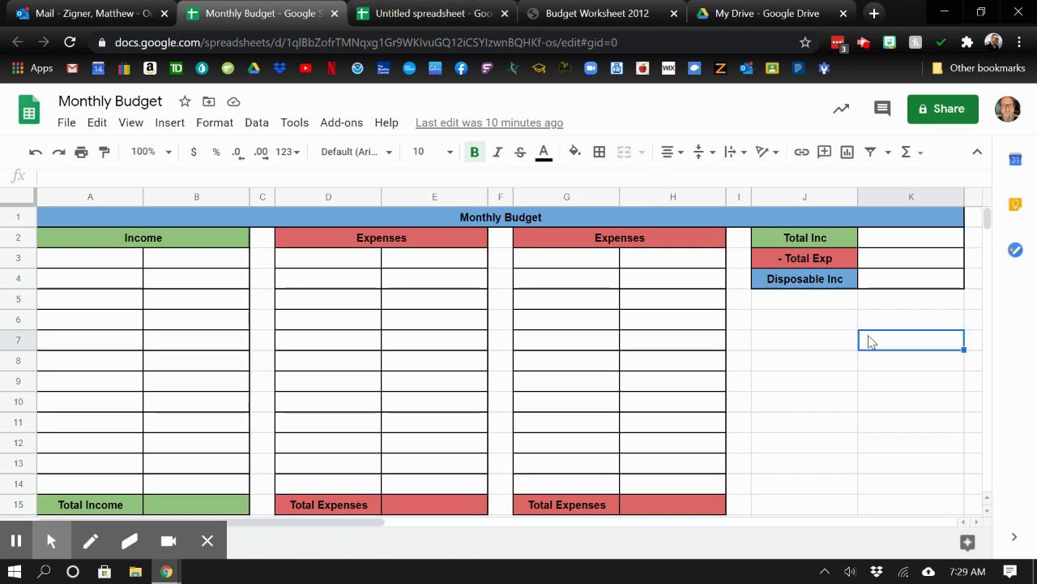
{"action": "left_click", "coordinate": [410, 13]}
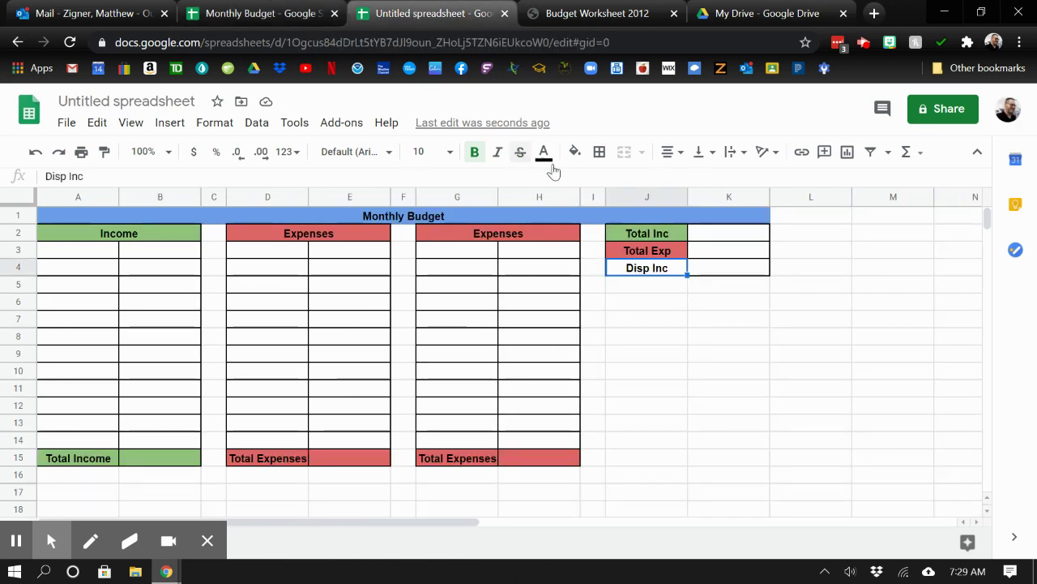
{"action": "left_click", "coordinate": [578, 217]}
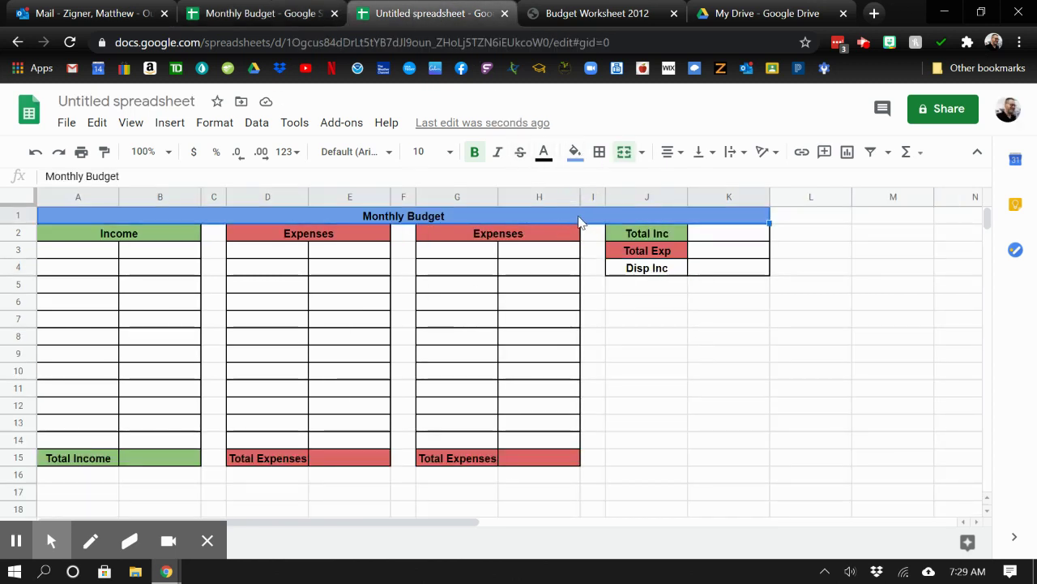
{"action": "left_click", "coordinate": [574, 151]}
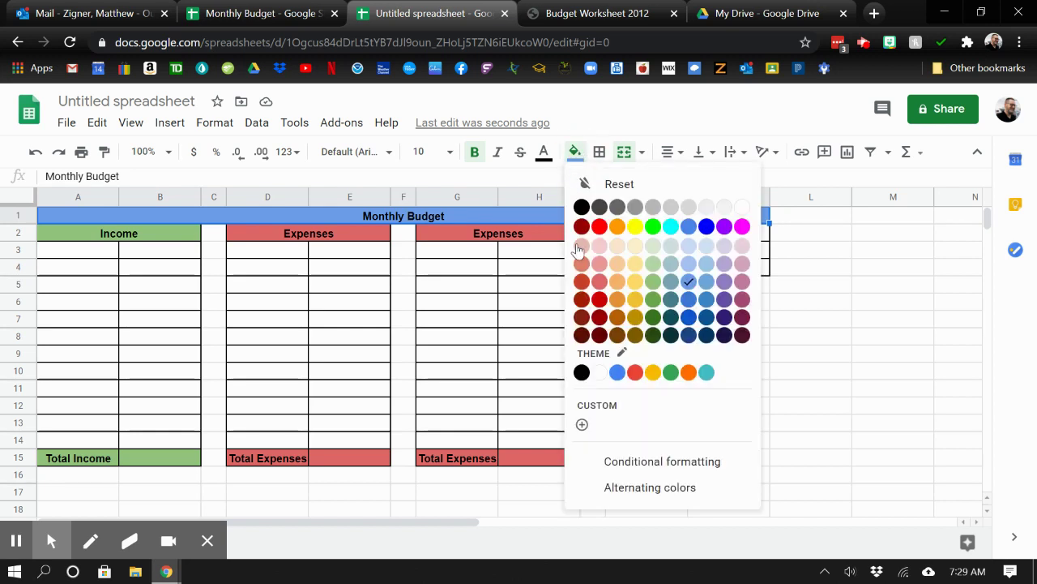
{"action": "left_click", "coordinate": [827, 323]}
- Fill the Disp Inc cell J4 blue
{"action": "left_click", "coordinate": [658, 273]}
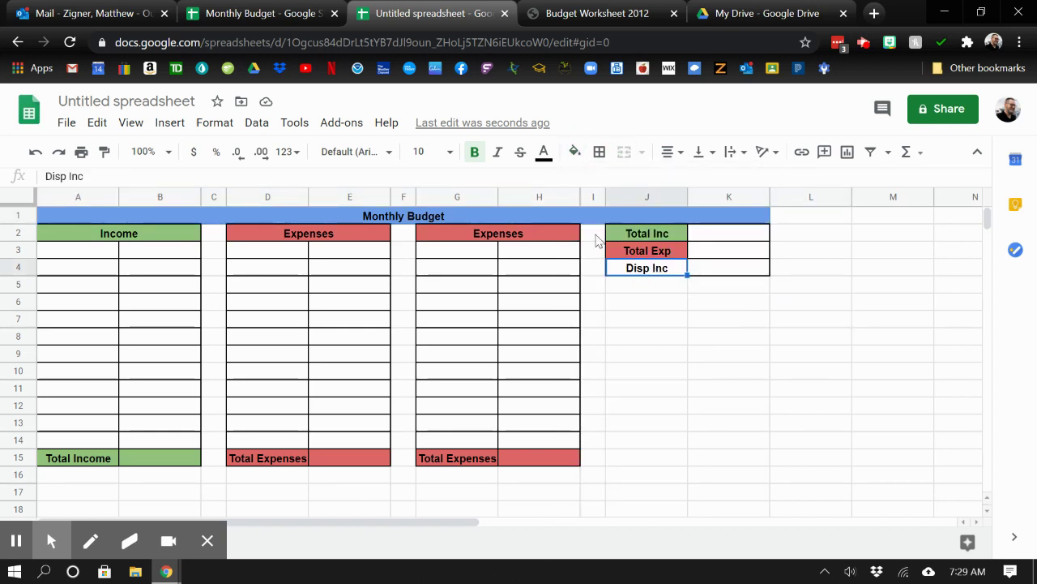
{"action": "left_click", "coordinate": [575, 151]}
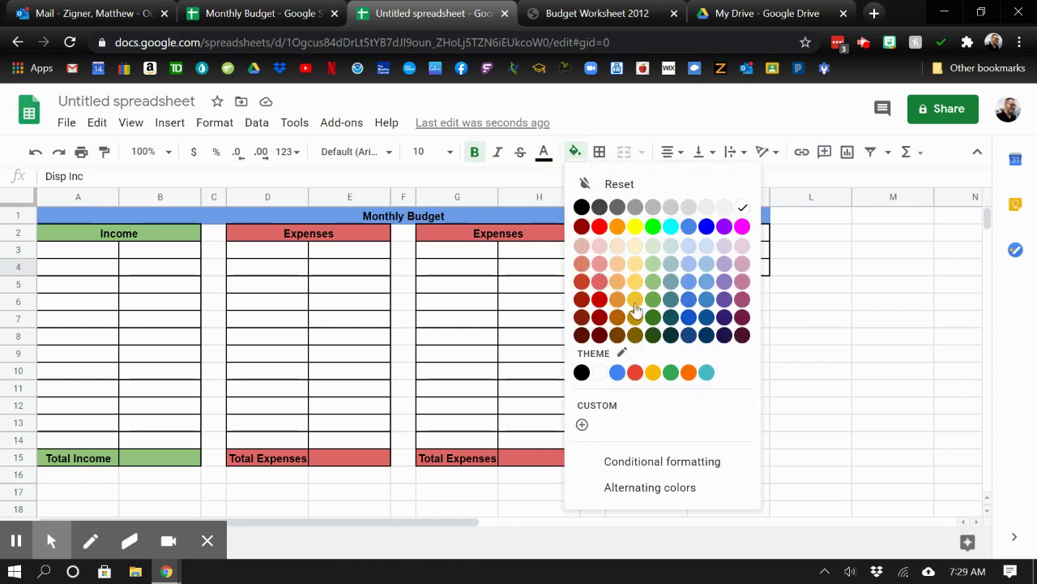
{"action": "left_click", "coordinate": [707, 301]}
{"action": "left_click", "coordinate": [781, 303]}
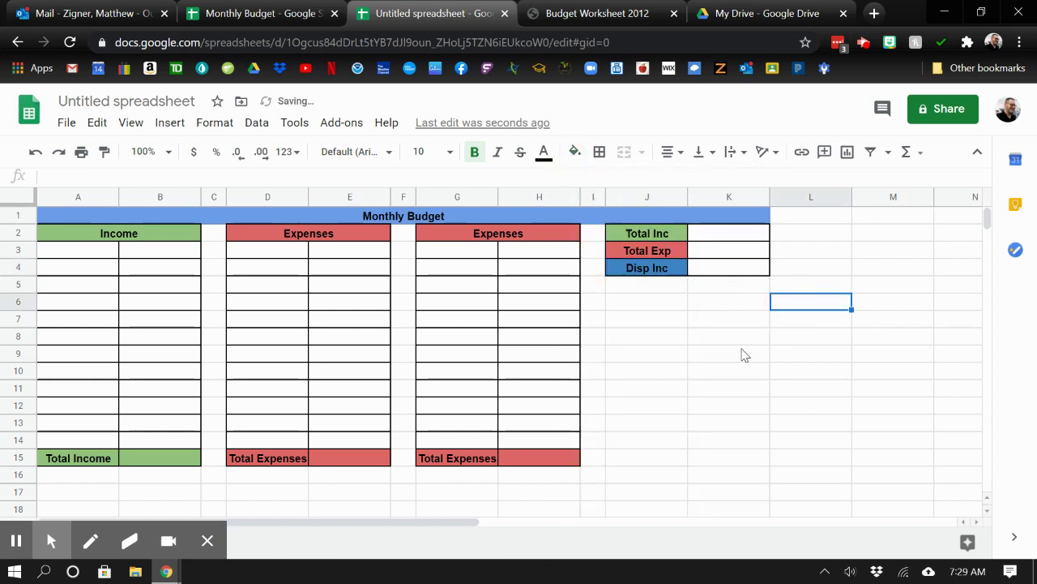
{"action": "left_click_drag", "start_coordinate": [625, 268], "coordinate": [616, 233]}
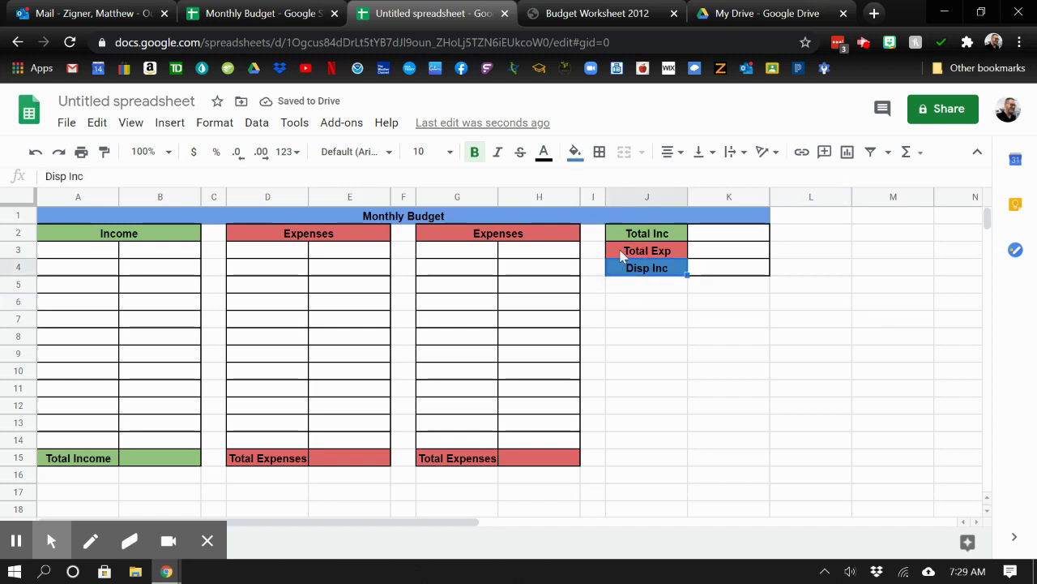
{"action": "left_click", "coordinate": [575, 151]}
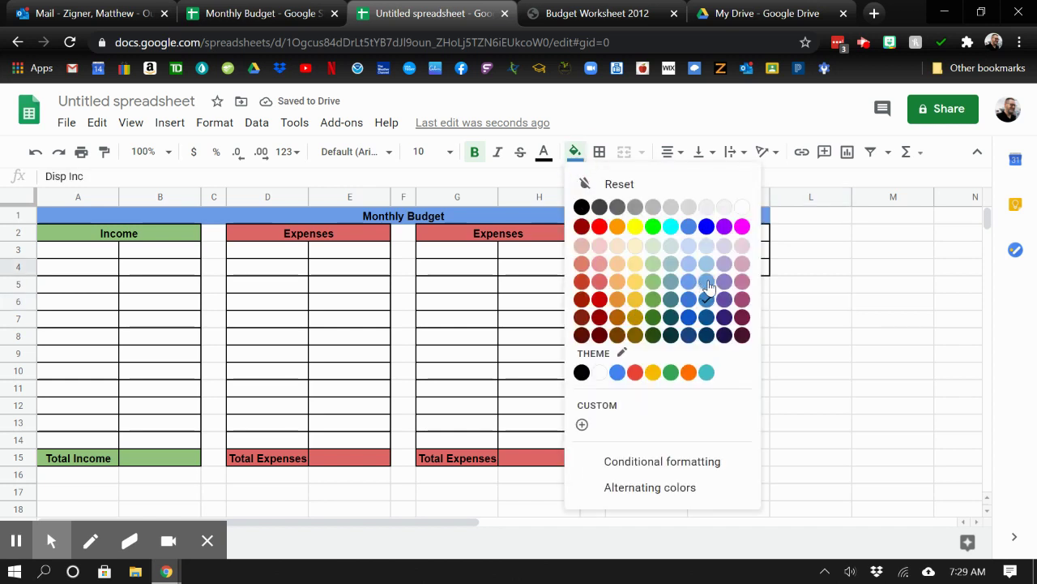
{"action": "left_click", "coordinate": [705, 391]}
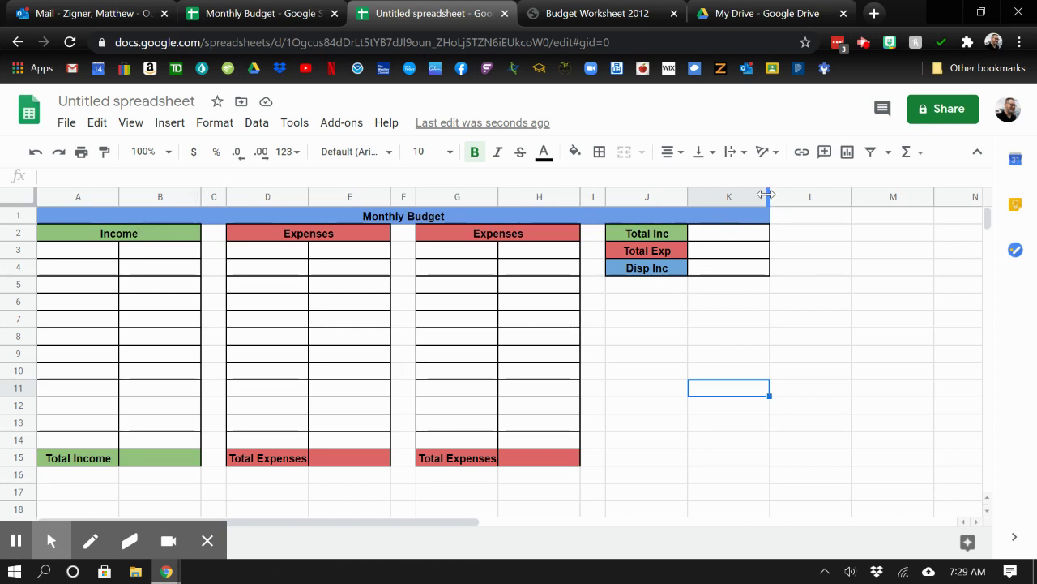
- Widen columns K and J so the summary labels fit
{"action": "left_click_drag", "start_coordinate": [767, 194], "coordinate": [786, 194]}
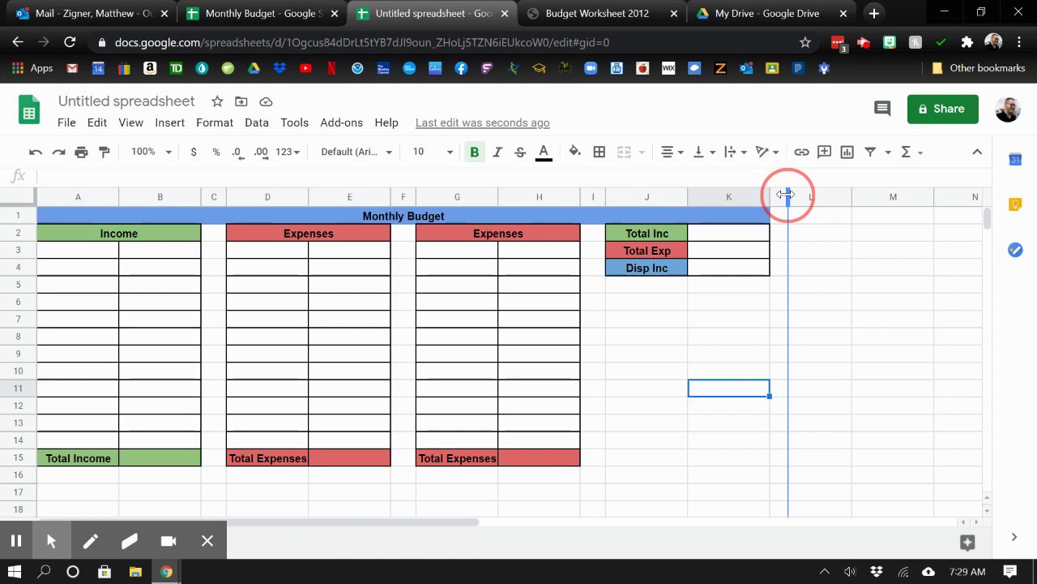
{"action": "left_click_drag", "start_coordinate": [786, 195], "coordinate": [789, 195]}
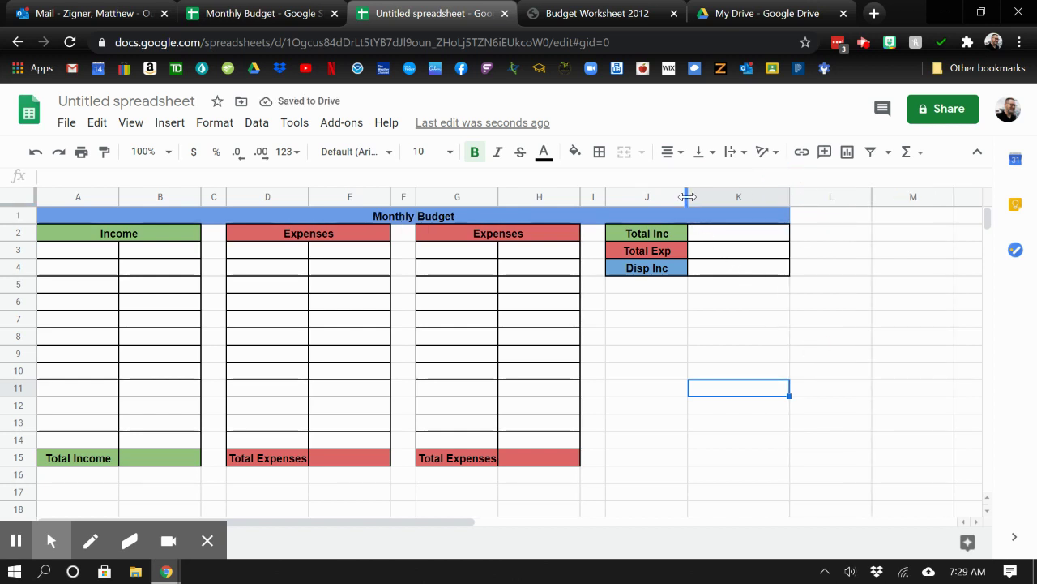
{"action": "left_click_drag", "start_coordinate": [687, 196], "coordinate": [705, 199]}
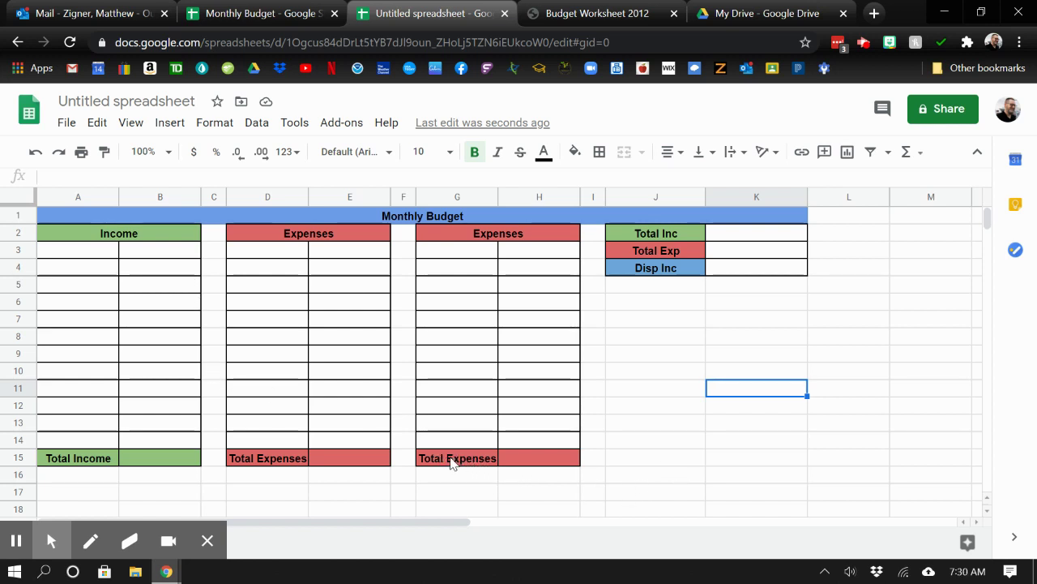
- Check column G's width in the resize dialog, then cancel without changes
{"action": "right_click", "coordinate": [461, 197]}
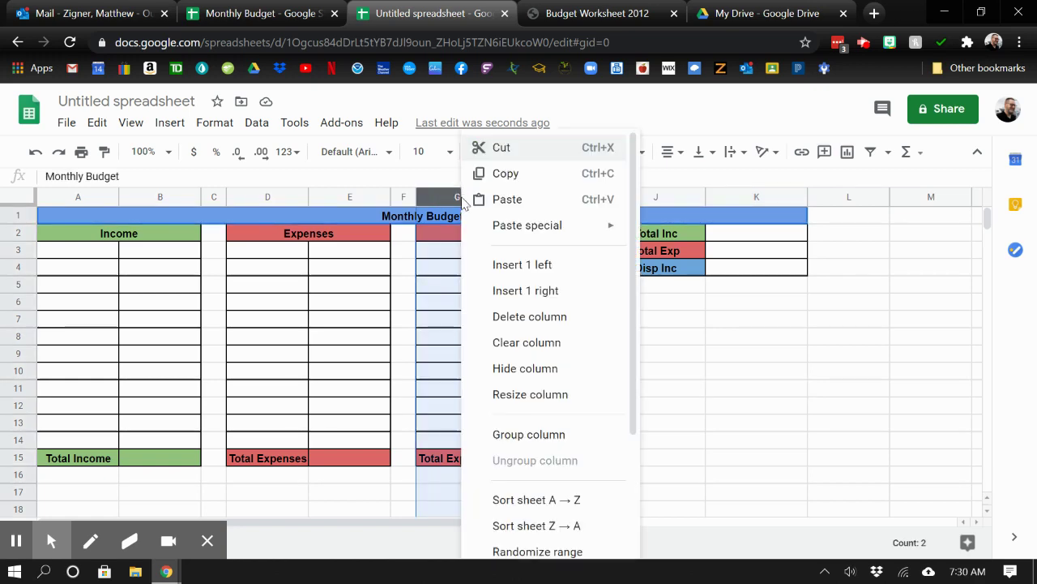
{"action": "left_click", "coordinate": [523, 395]}
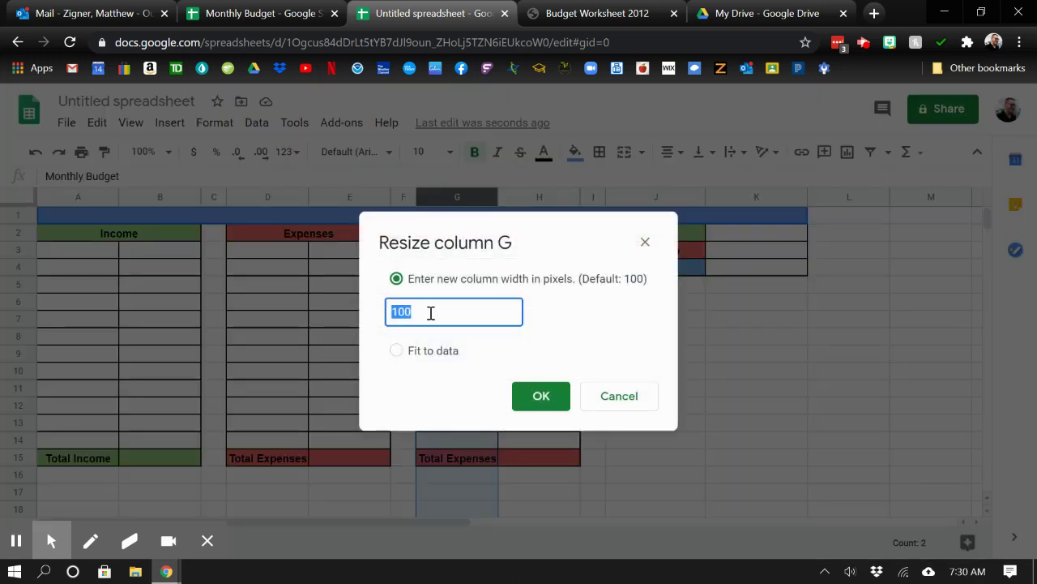
{"action": "left_click", "coordinate": [624, 398]}
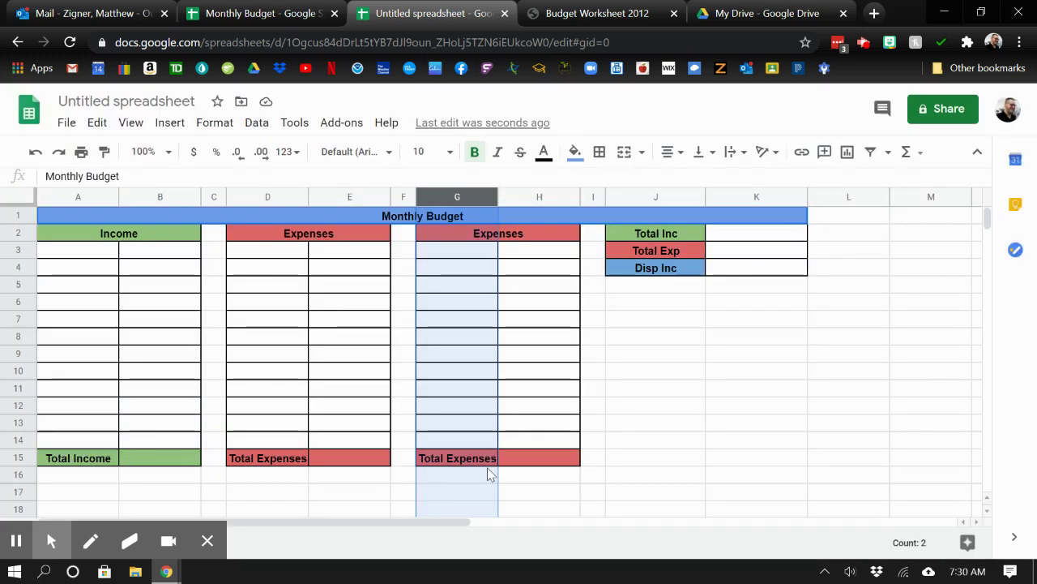
{"action": "left_click", "coordinate": [663, 477]}
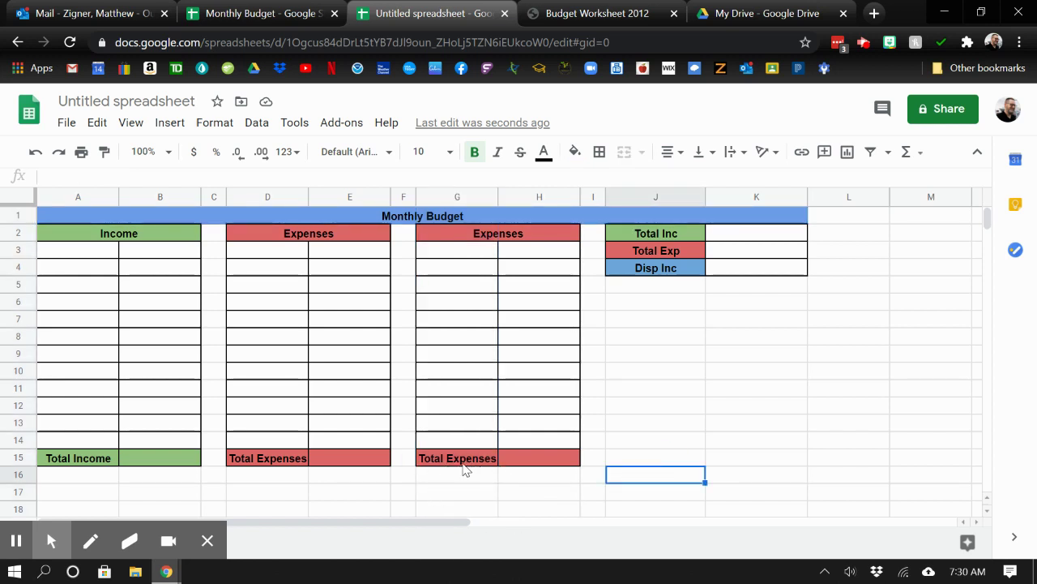
{"action": "left_click", "coordinate": [645, 358]}
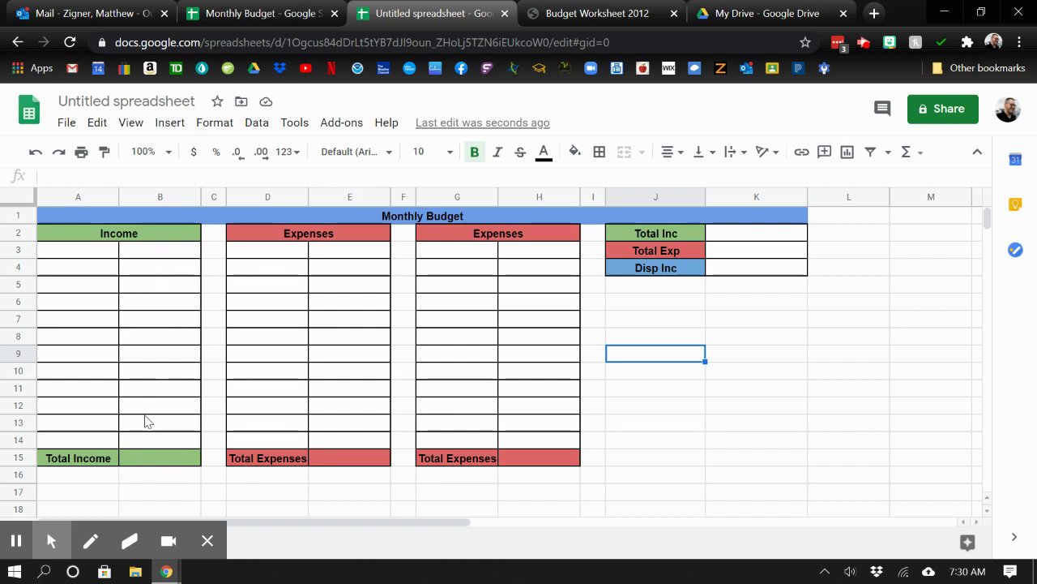
- Enter =sum(B3:B14) in B15 as the Total Income formula
{"action": "left_click", "coordinate": [156, 461]}
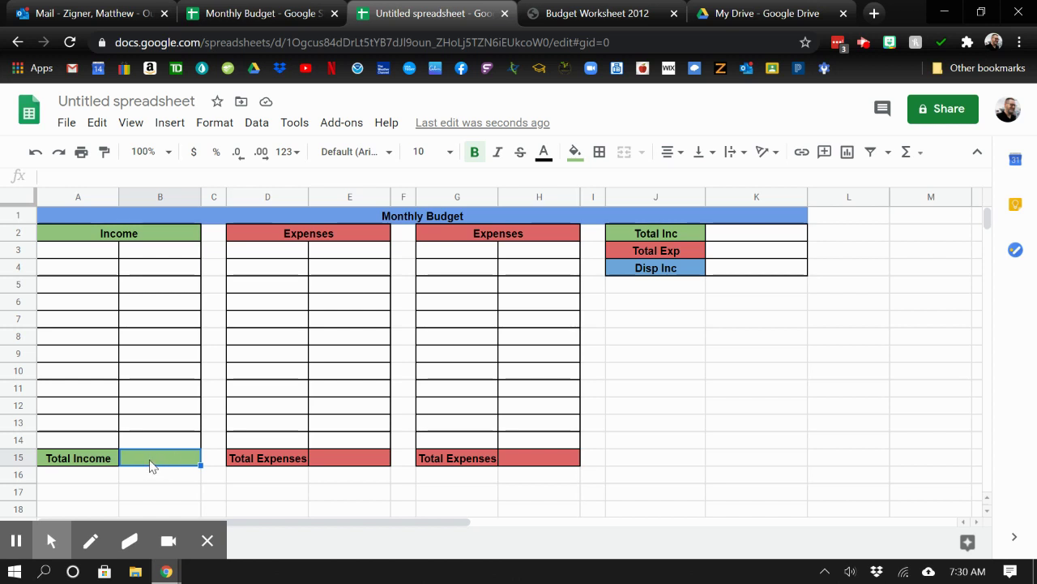
{"action": "type", "text": "=sum"}
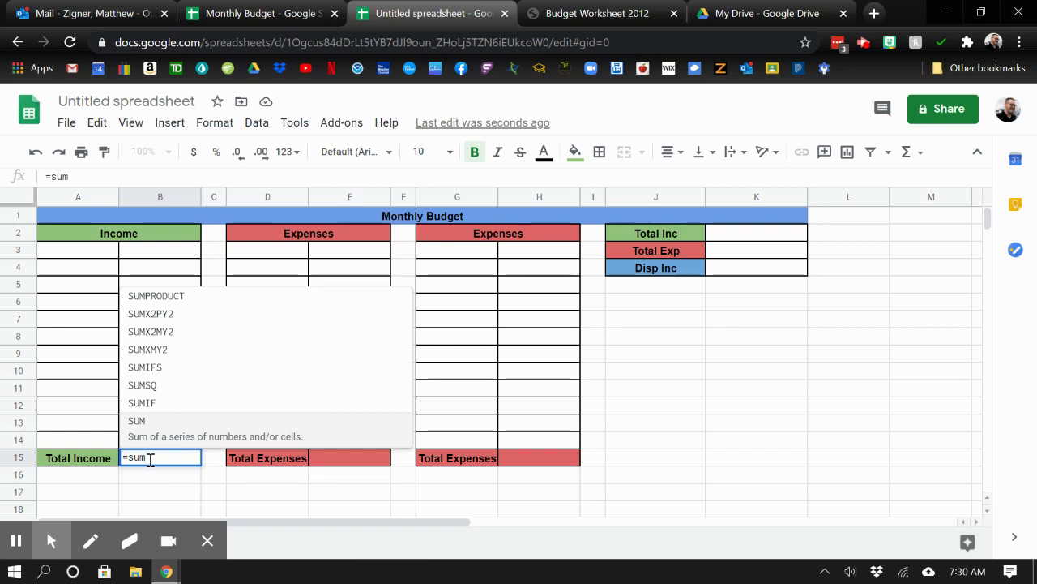
{"action": "type", "text": "("}
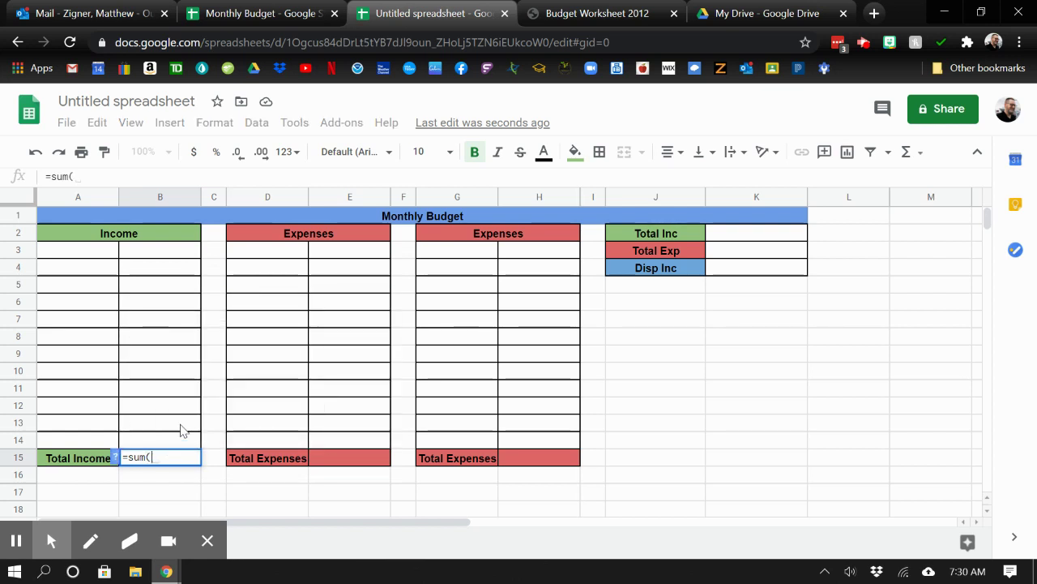
{"action": "left_click", "coordinate": [160, 254]}
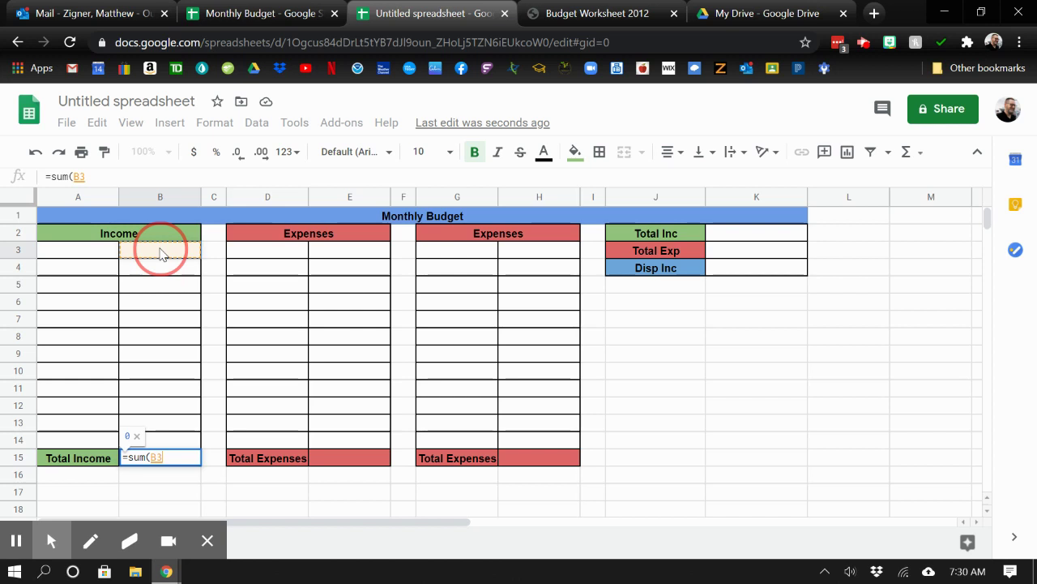
{"action": "left_click_drag", "start_coordinate": [160, 254], "coordinate": [164, 443]}
{"action": "type", "text": ")"}
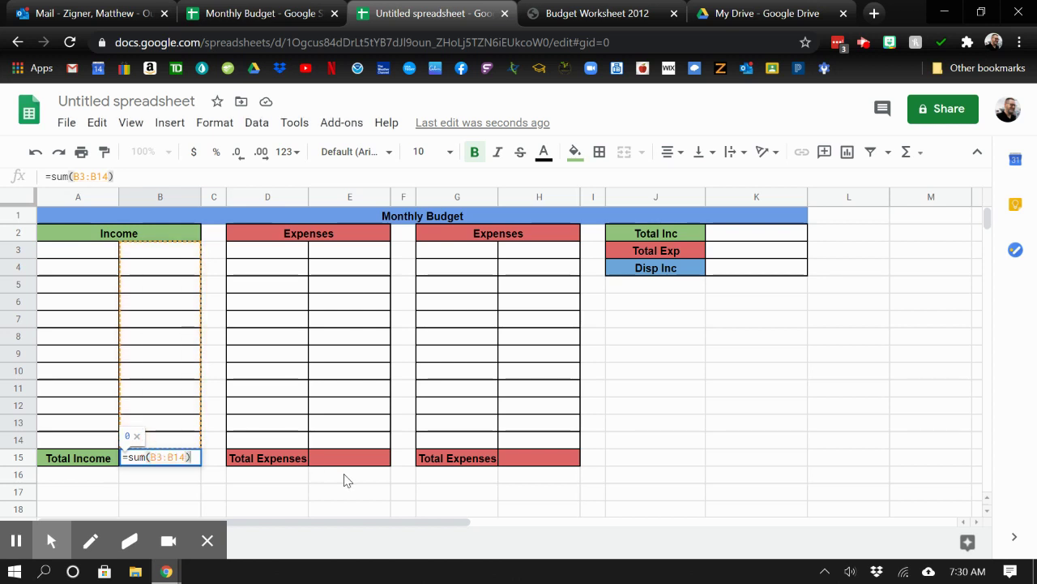
{"action": "key", "text": "Return"}
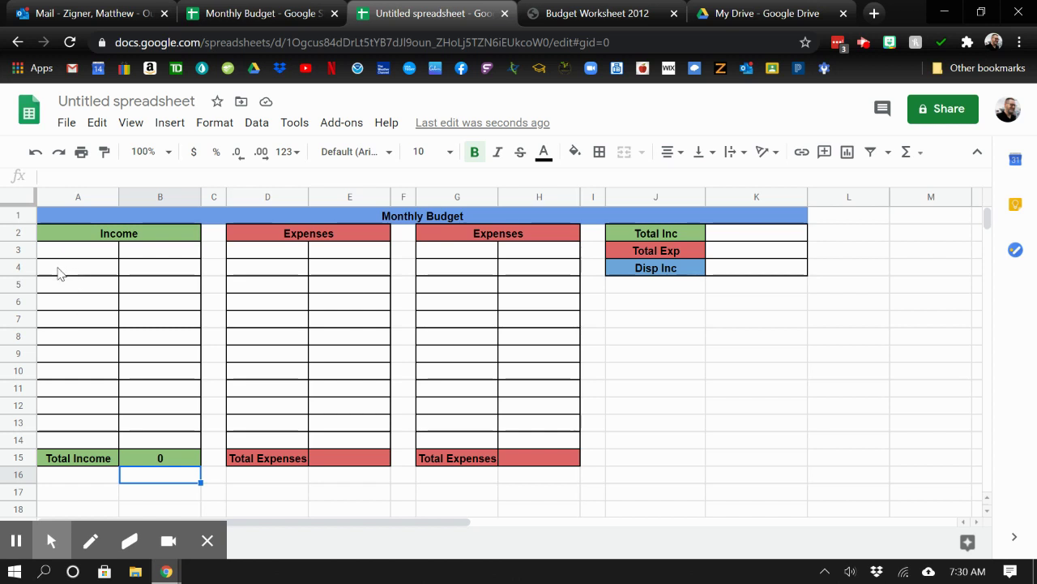
- Enter a rent entry of 1100 in the first income row (A3:B3)
{"action": "left_click", "coordinate": [65, 257]}
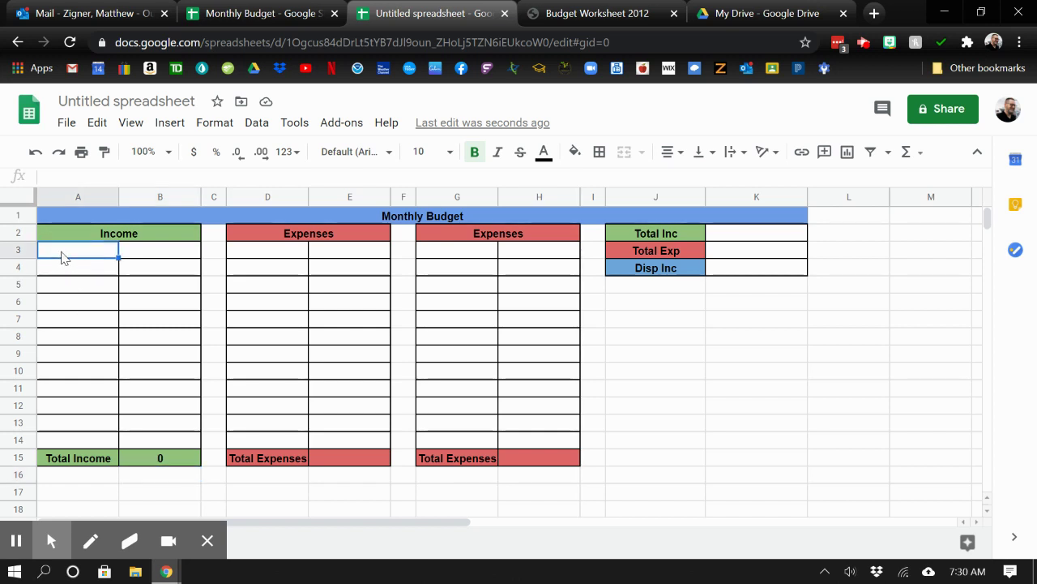
{"action": "type", "text": "rent"}
{"action": "key", "text": "Tab"}
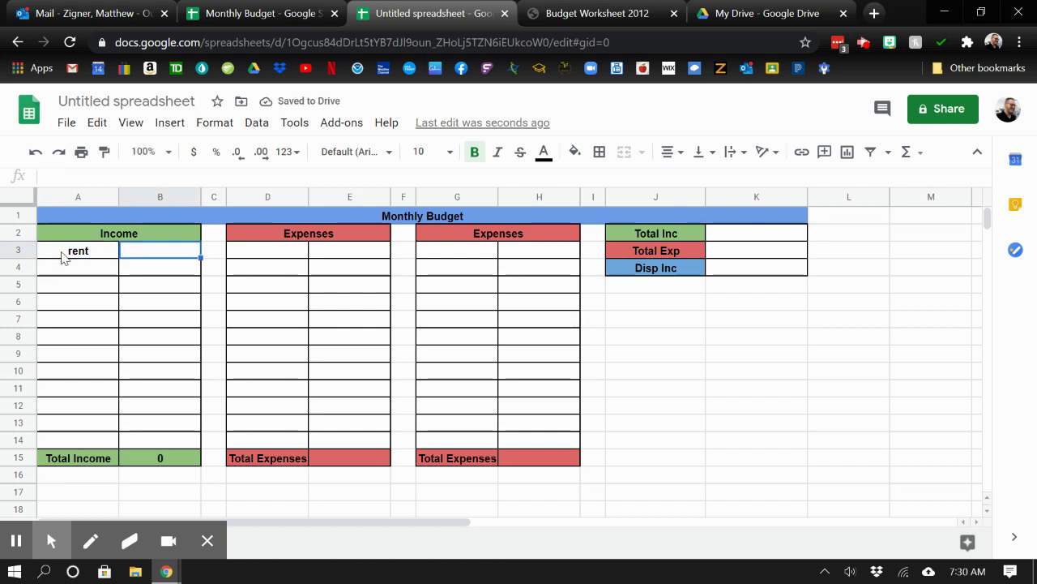
{"action": "type", "text": "1100"}
{"action": "key", "text": "Return"}
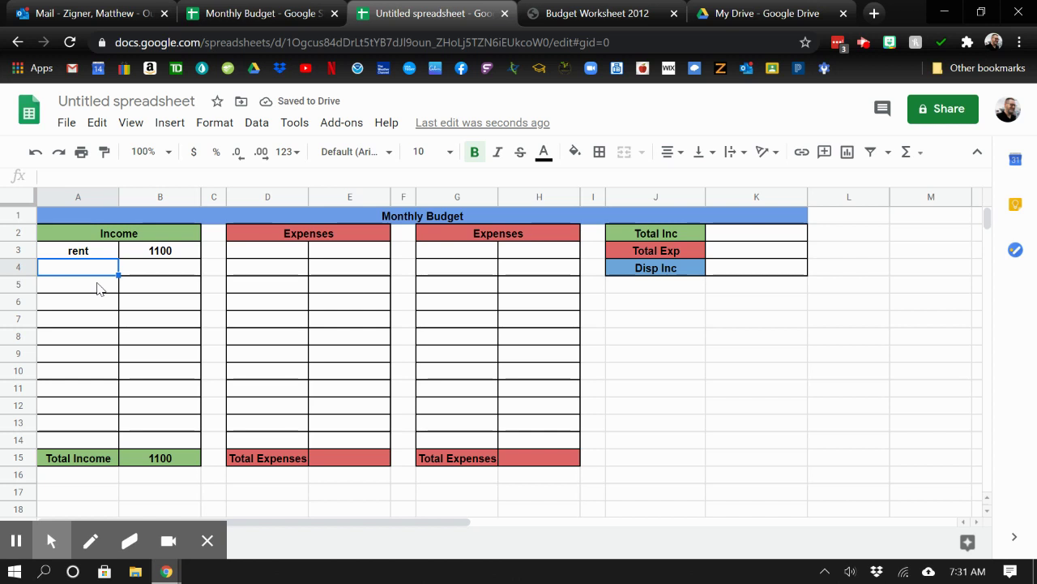
- Replace the first income entry with paycheck and an amount of 2000
{"action": "type", "text": "elec"}
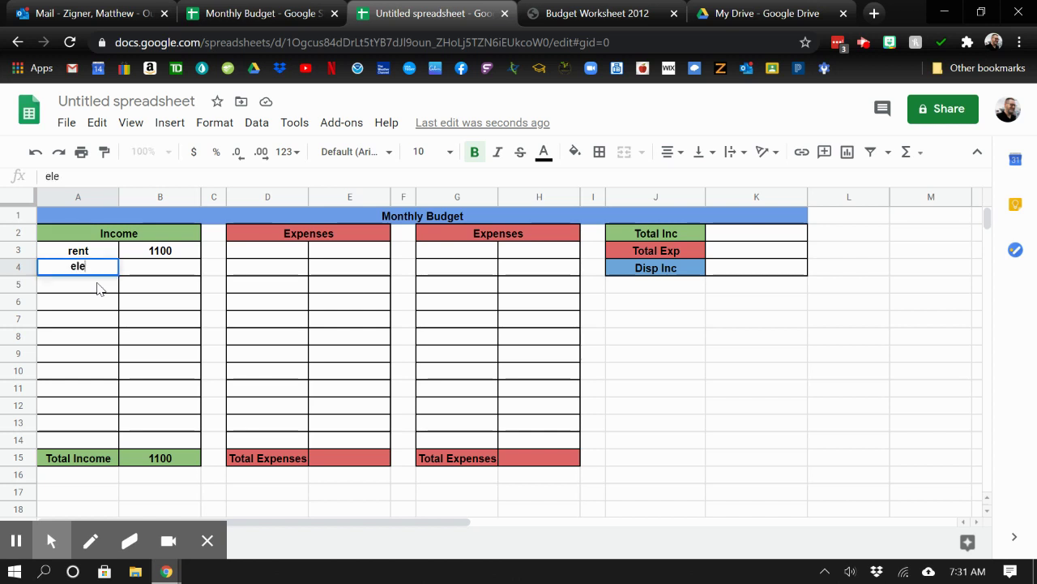
{"action": "key", "text": "BackSpace"}
{"action": "key", "text": "BackSpace"}
{"action": "key", "text": "BackSpace"}
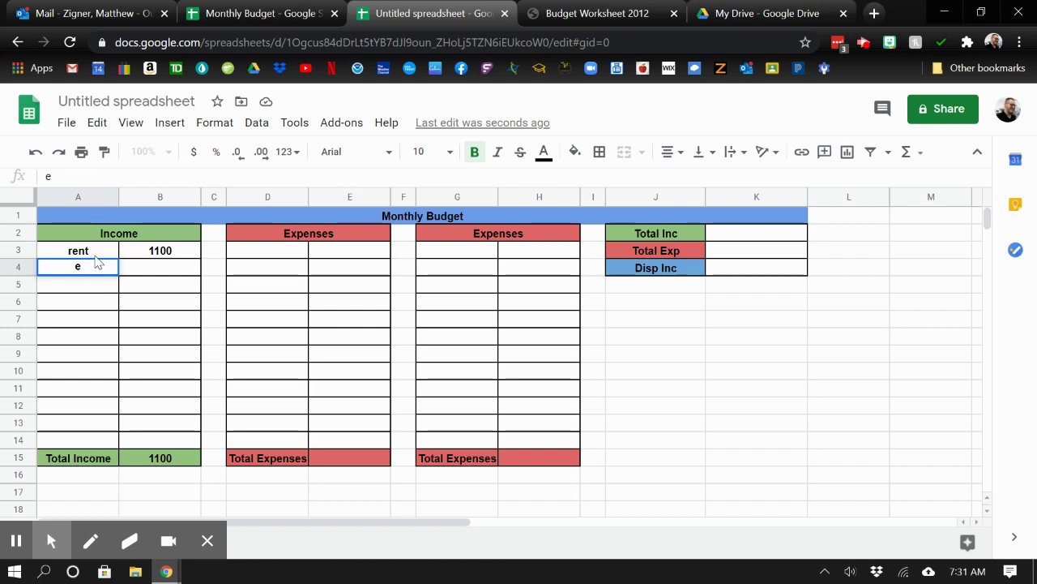
{"action": "left_click", "coordinate": [98, 252]}
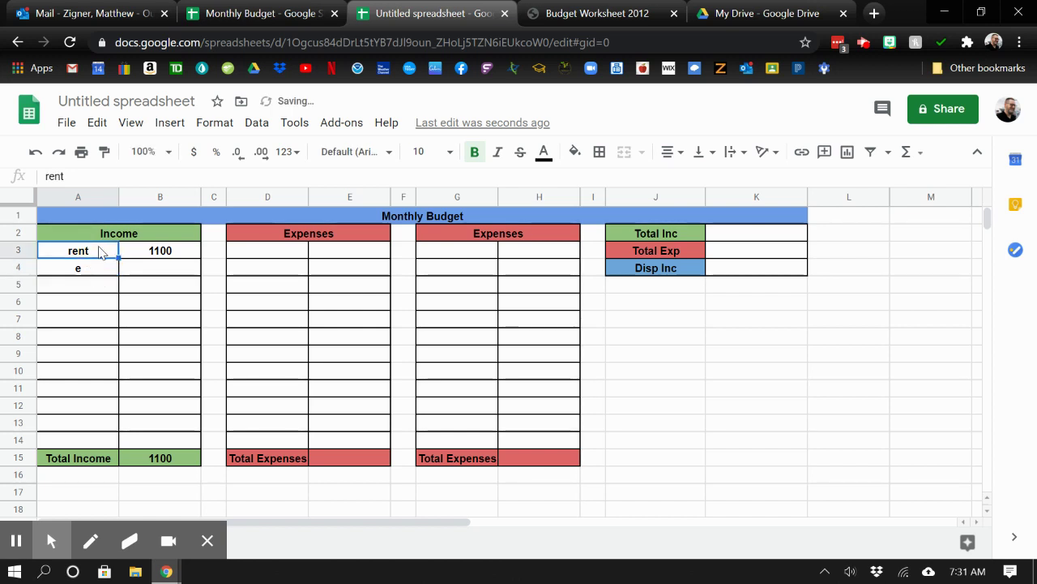
{"action": "type", "text": "paychek"}
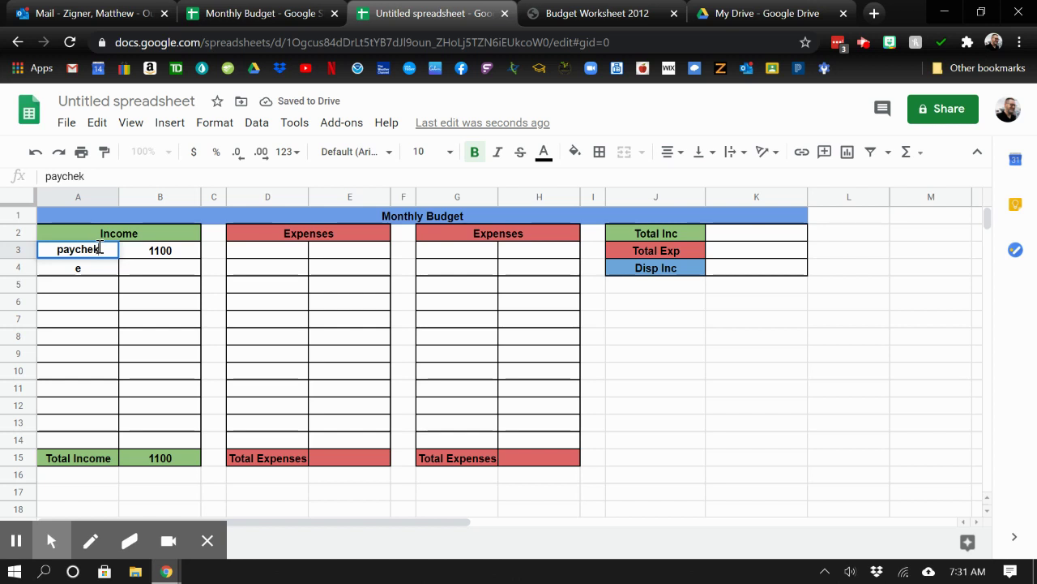
{"action": "key", "text": "BackSpace"}
{"action": "type", "text": "ck"}
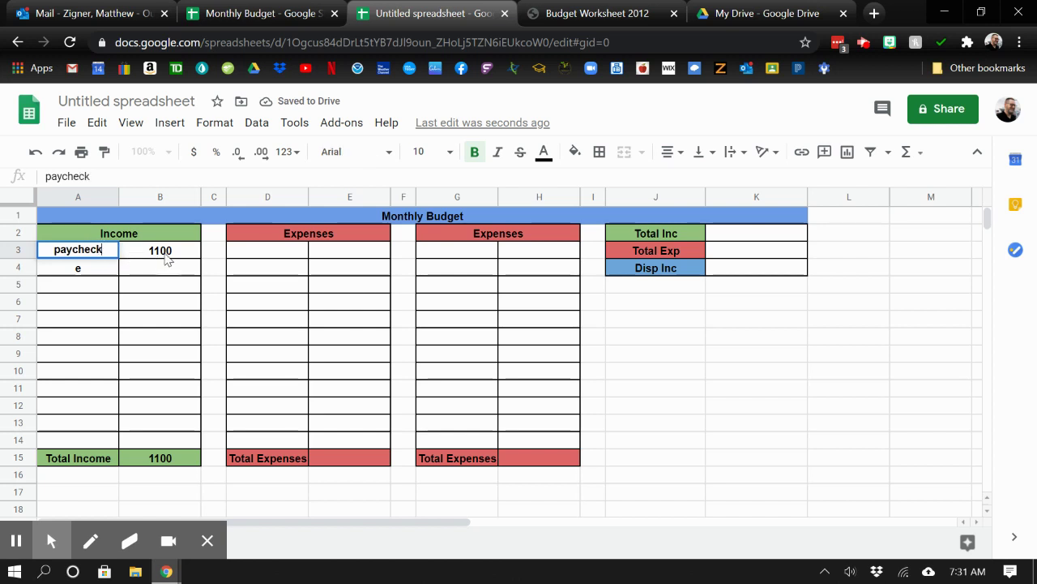
{"action": "left_click", "coordinate": [165, 255]}
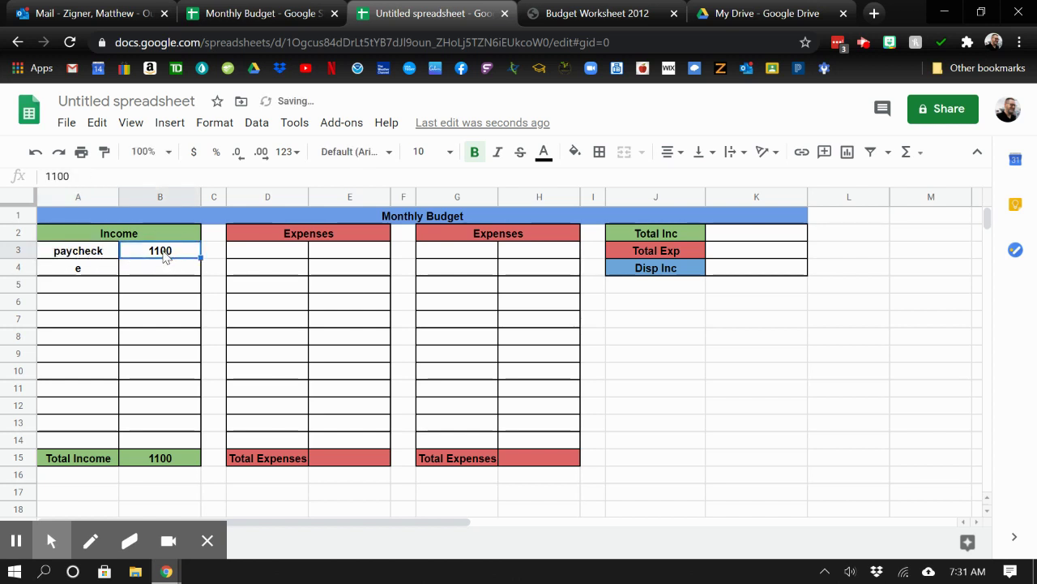
{"action": "type", "text": "2000"}
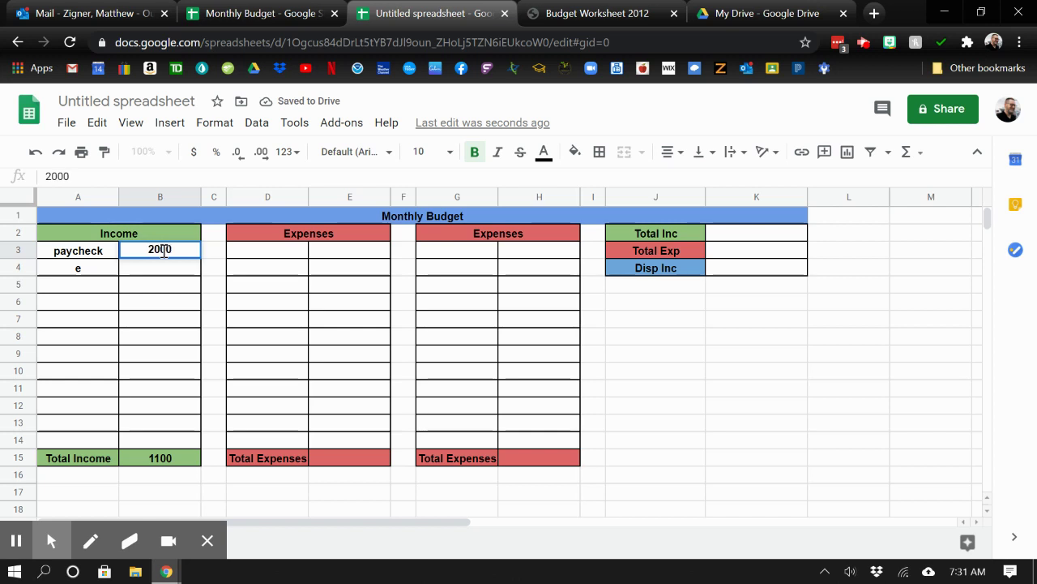
{"action": "left_click", "coordinate": [91, 270]}
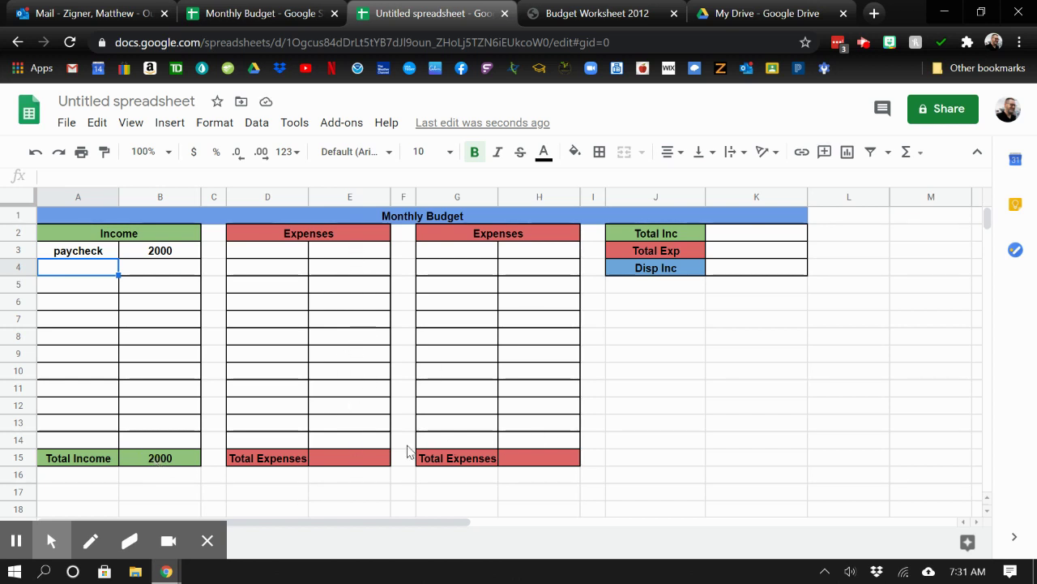
- Enter =sum(E3:E14) in E15 as the first Expenses total
{"action": "left_click", "coordinate": [337, 461]}
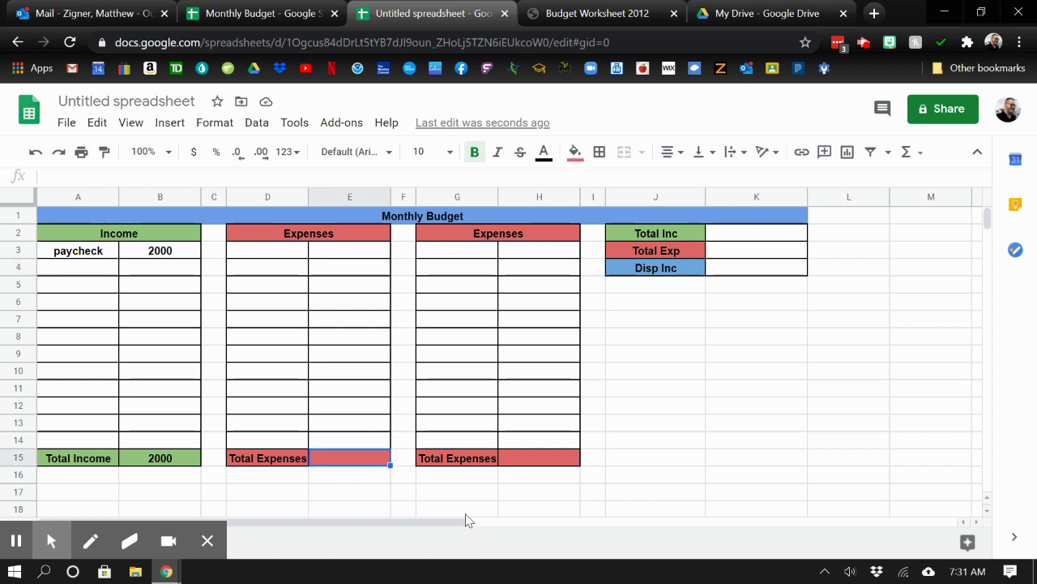
{"action": "type", "text": "=sum"}
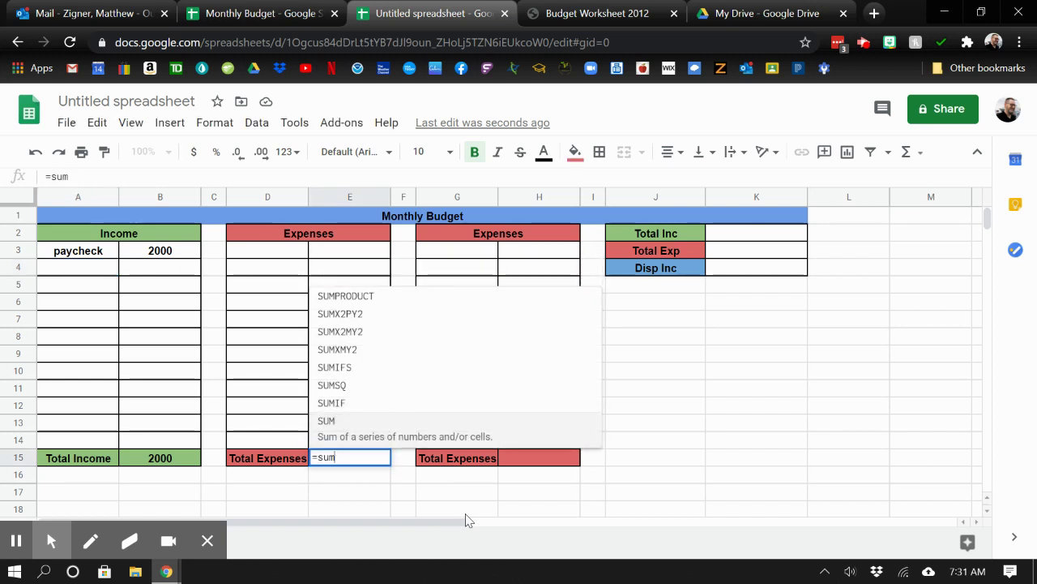
{"action": "type", "text": "("}
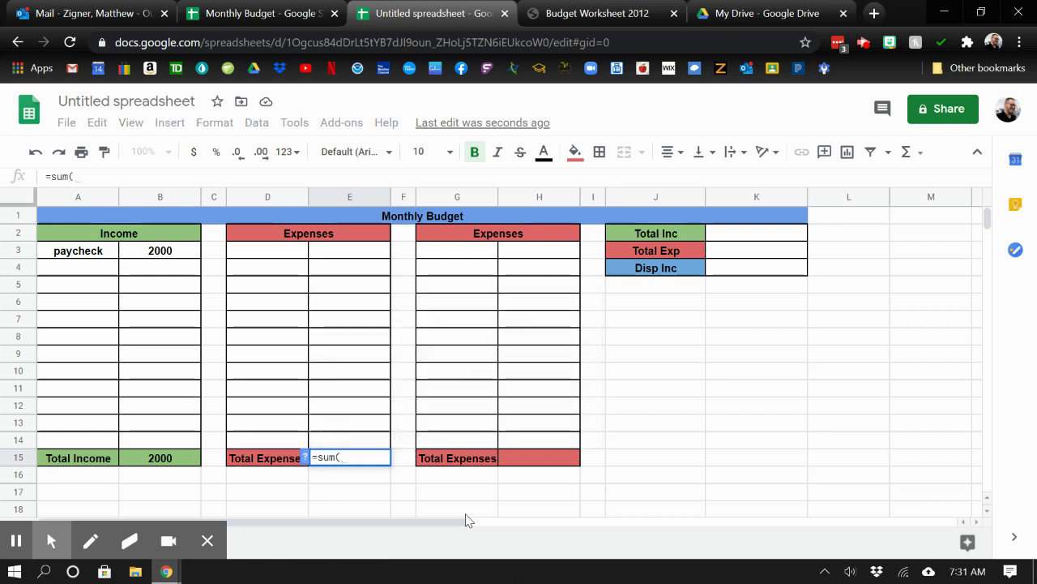
{"action": "left_click", "coordinate": [345, 253]}
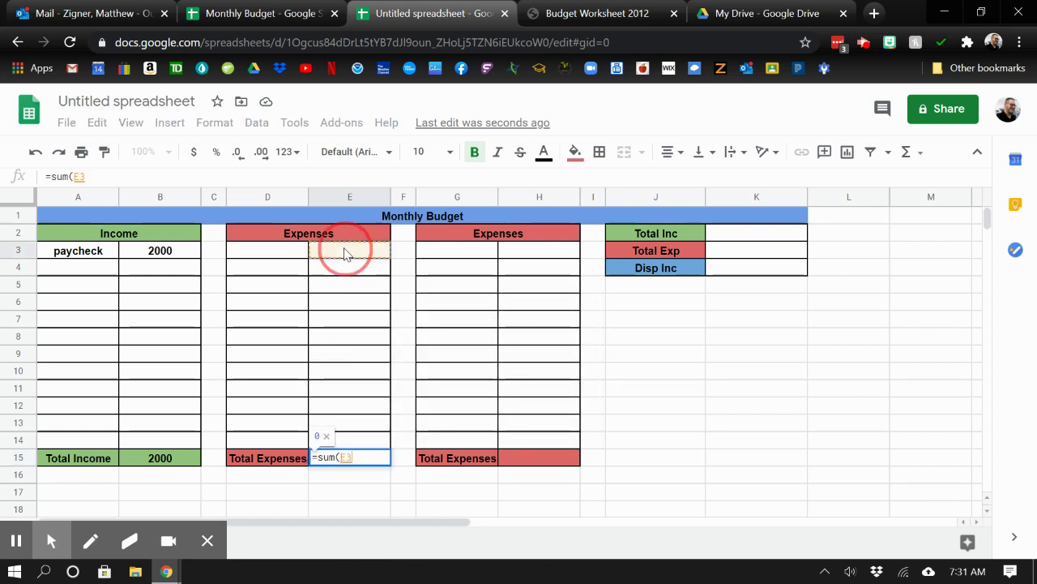
{"action": "left_click_drag", "start_coordinate": [345, 252], "coordinate": [360, 440]}
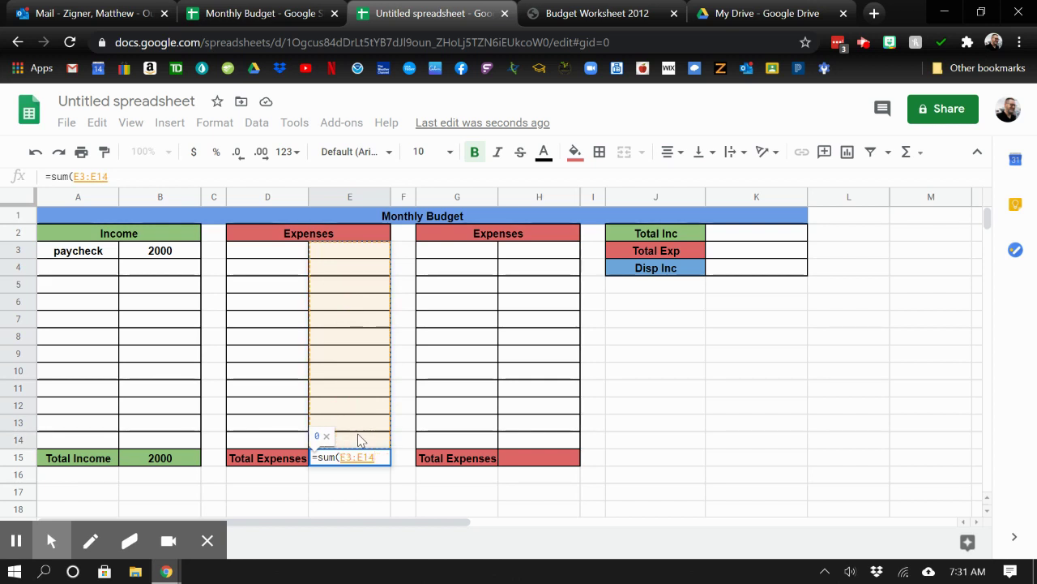
{"action": "type", "text": ")"}
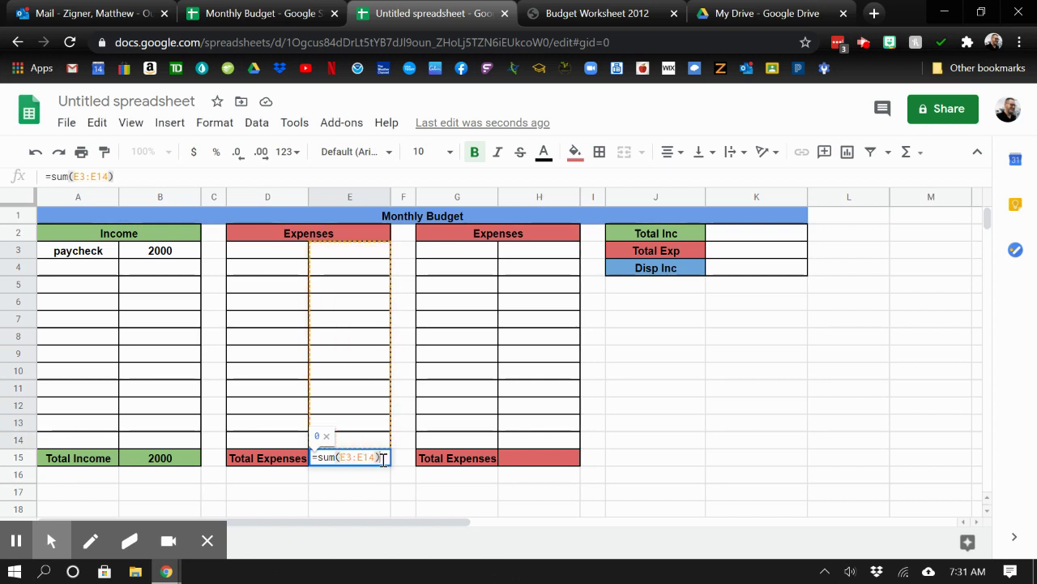
{"action": "key", "text": "Return"}
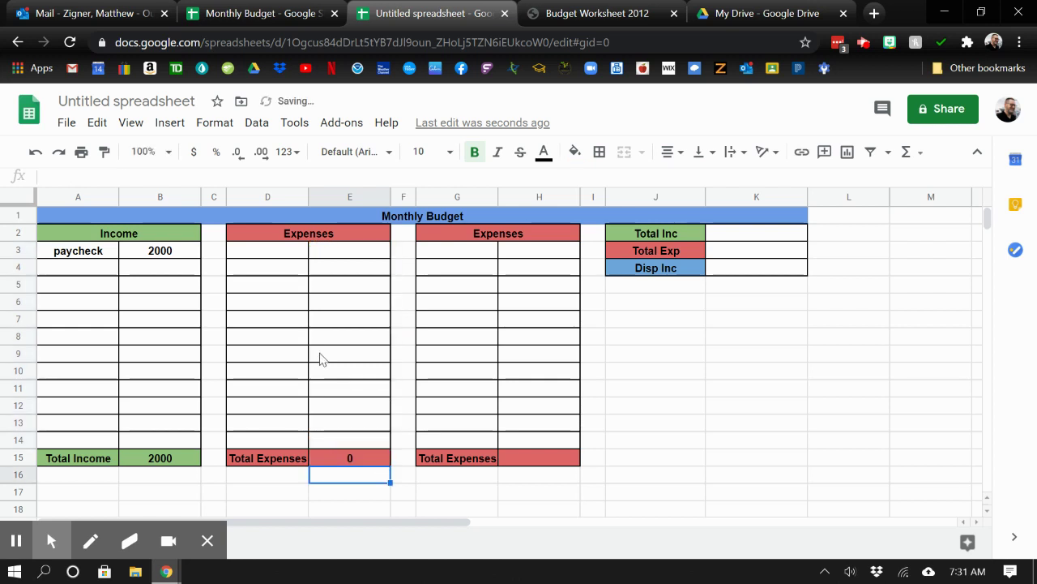
- Add expenses electric 125 and car ins 150 in D4:E5
{"action": "left_click", "coordinate": [270, 270]}
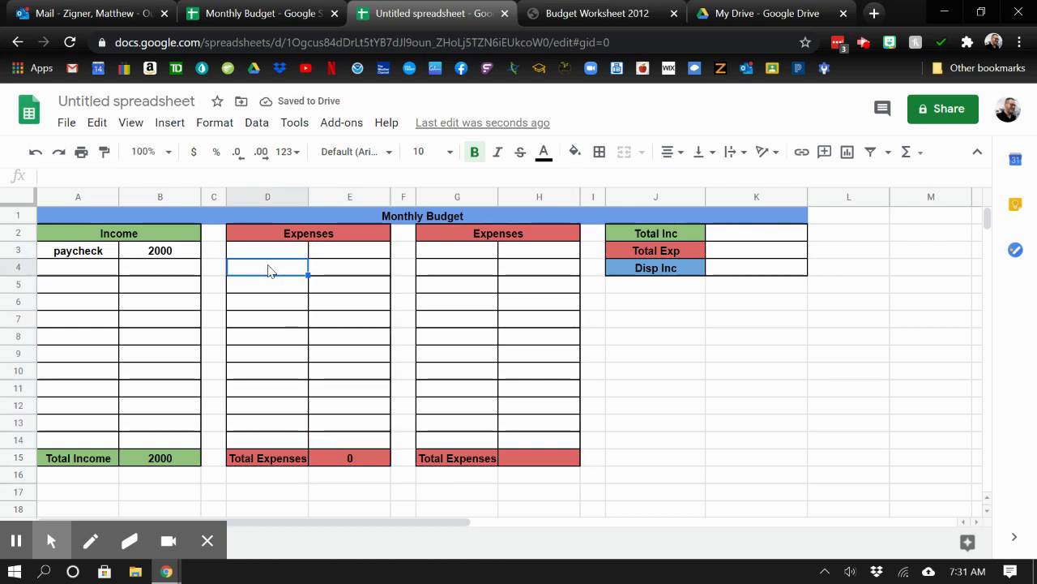
{"action": "type", "text": "electric"}
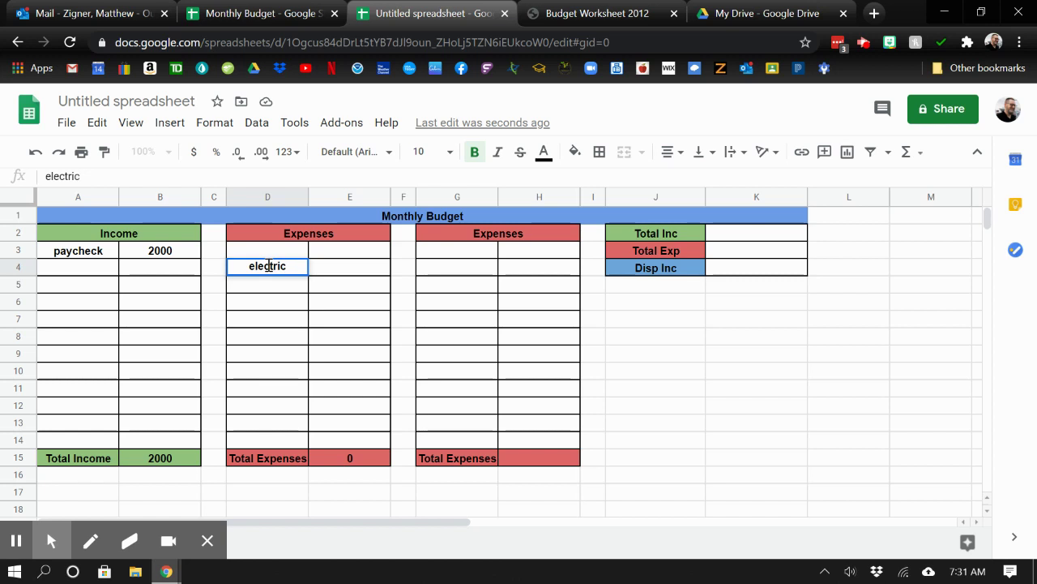
{"action": "key", "text": "Tab"}
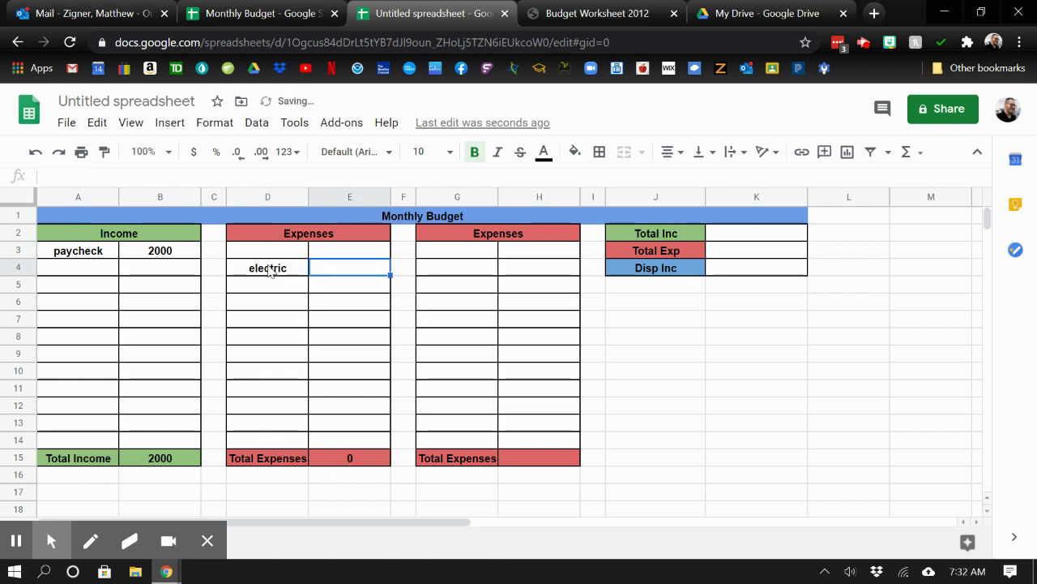
{"action": "type", "text": "125"}
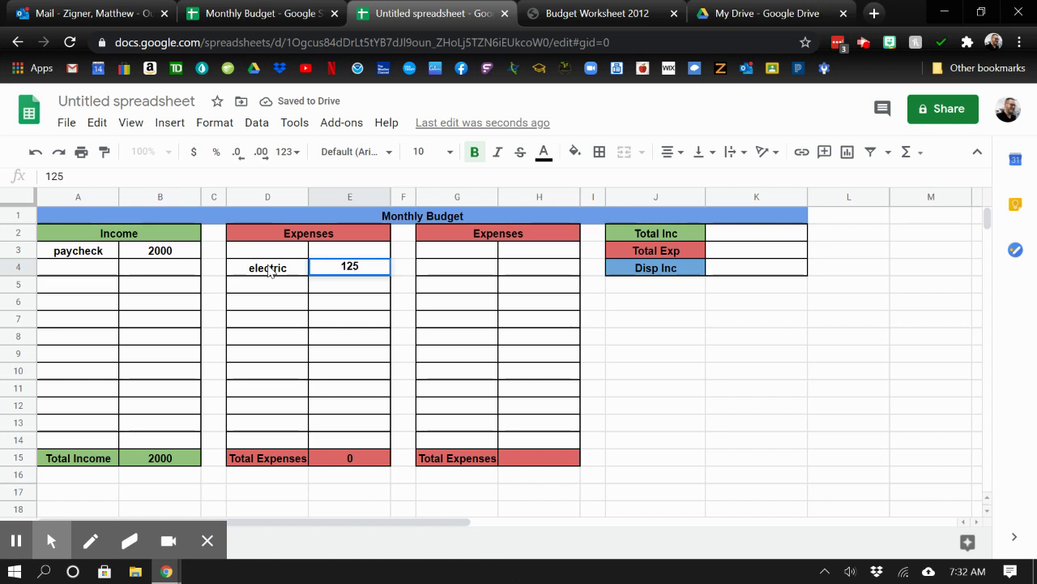
{"action": "key", "text": "Return"}
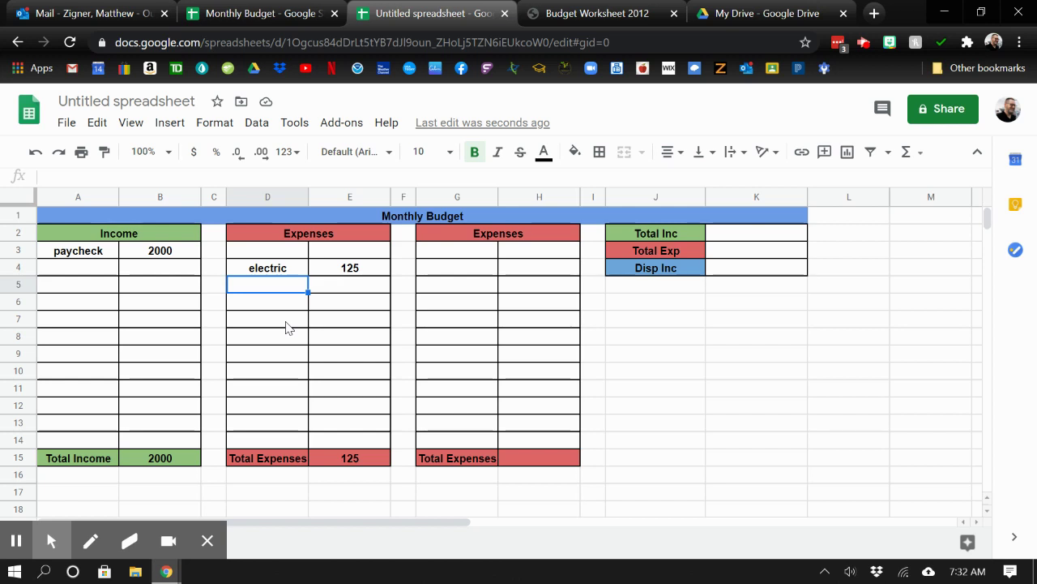
{"action": "type", "text": "car ins"}
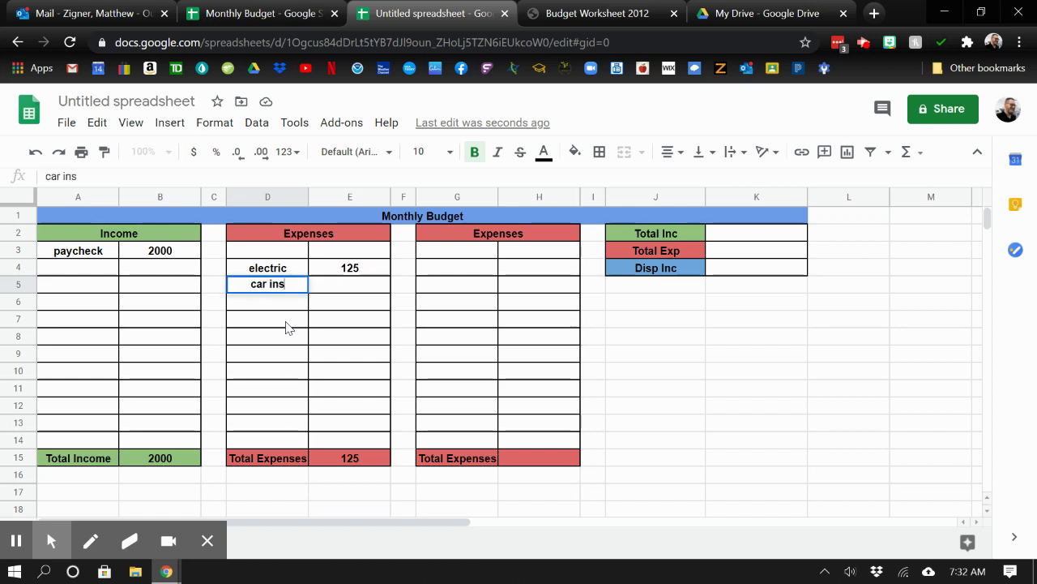
{"action": "key", "text": "Tab"}
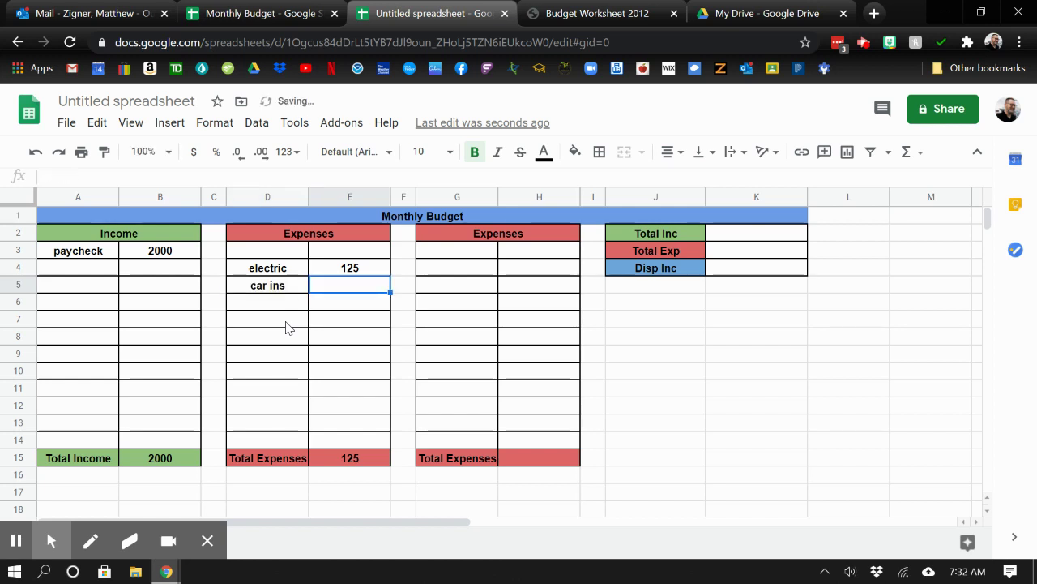
{"action": "type", "text": "150"}
{"action": "key", "text": "Return"}
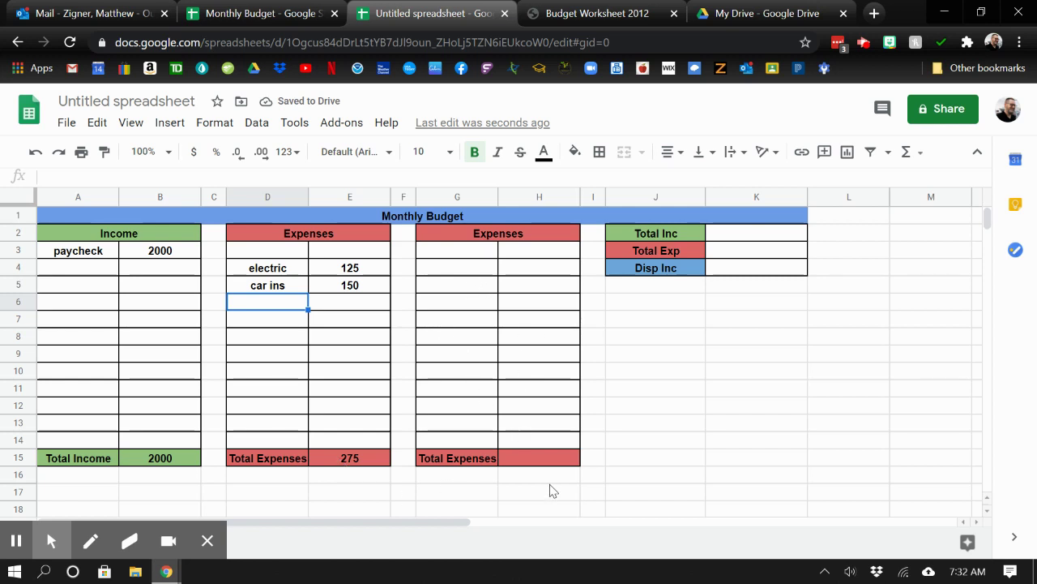
- Enter =sum(H3:H14) in H15 as the second Expenses total
{"action": "left_click", "coordinate": [535, 460]}
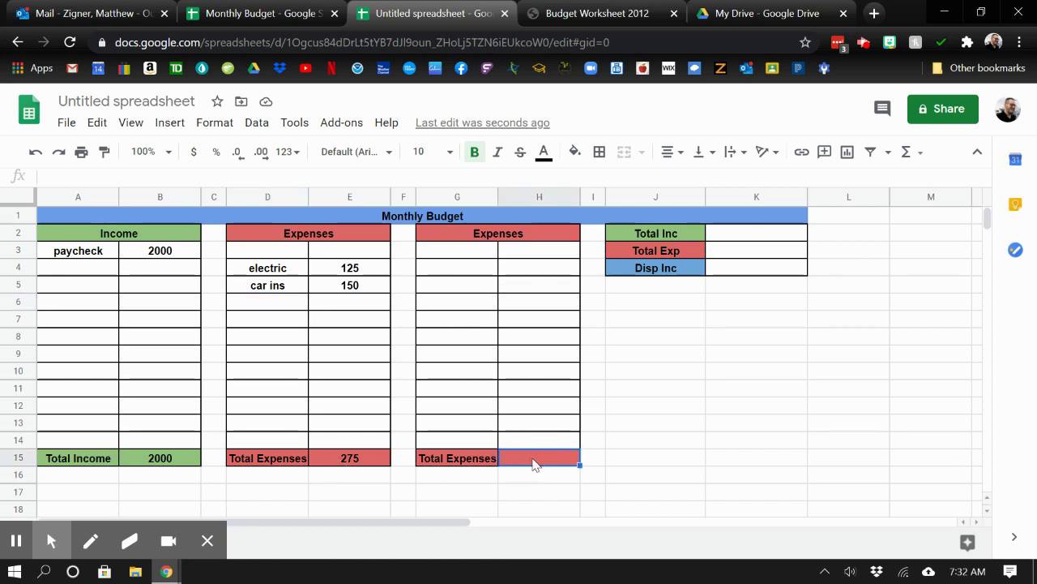
{"action": "type", "text": "="}
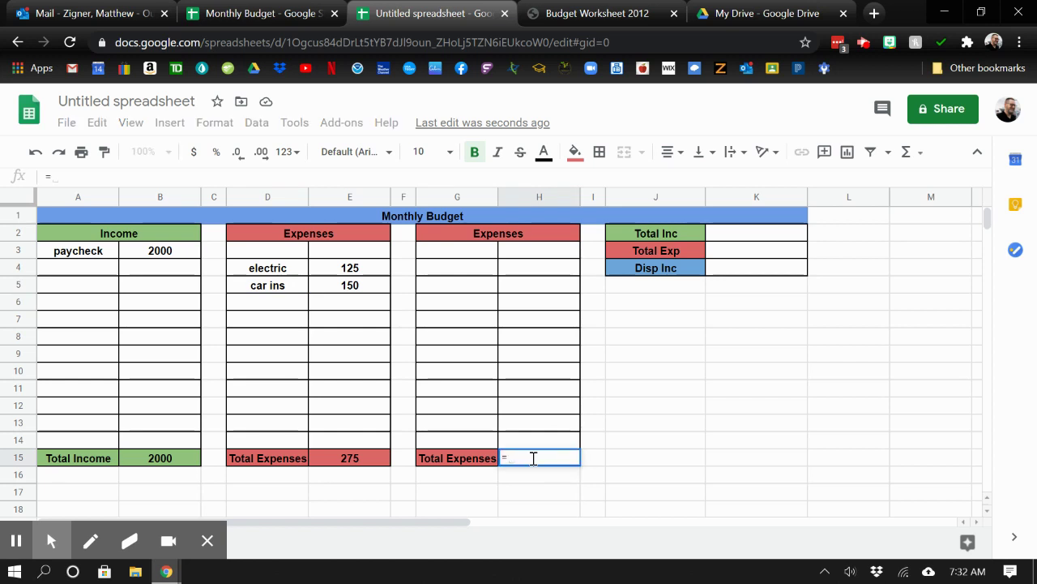
{"action": "type", "text": "sum("}
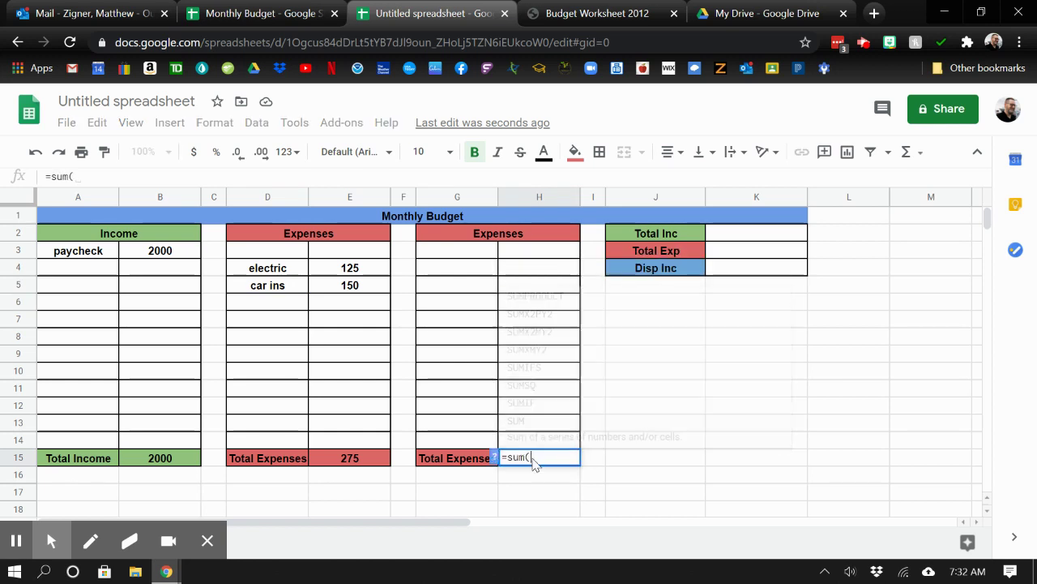
{"action": "left_click", "coordinate": [539, 255]}
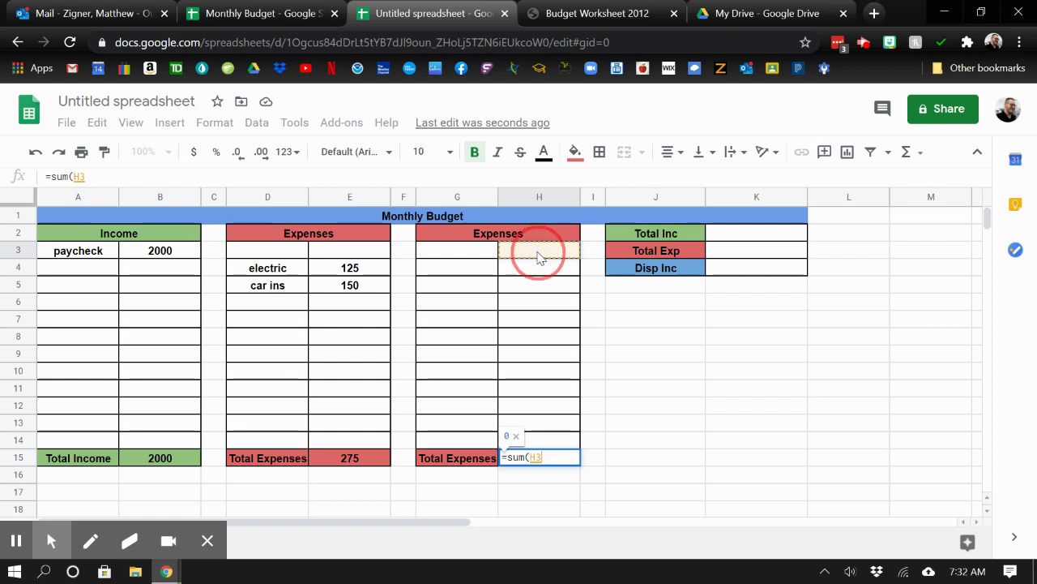
{"action": "left_click_drag", "start_coordinate": [539, 256], "coordinate": [541, 438]}
{"action": "type", "text": ")"}
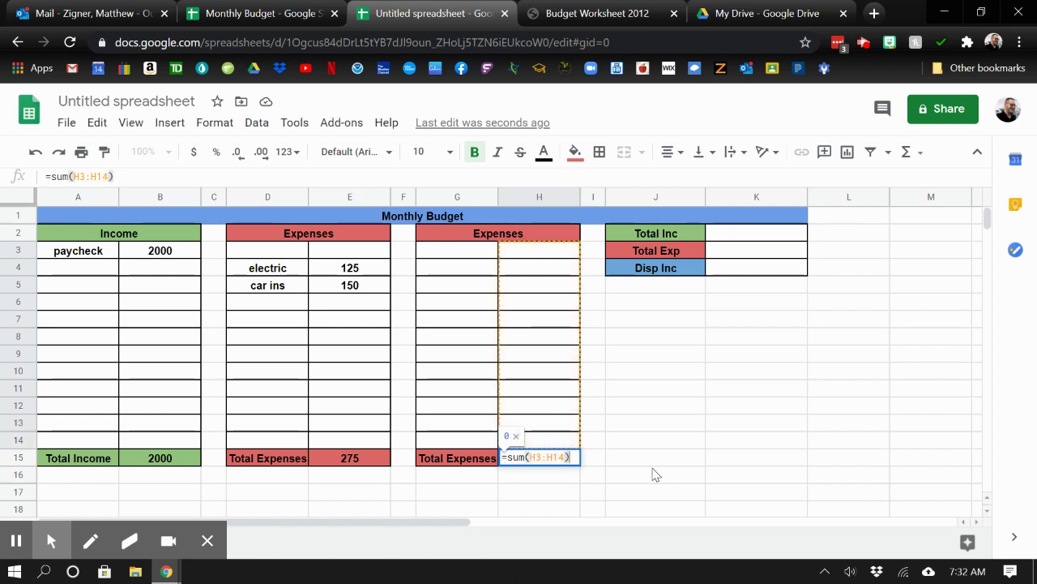
{"action": "key", "text": "Return"}
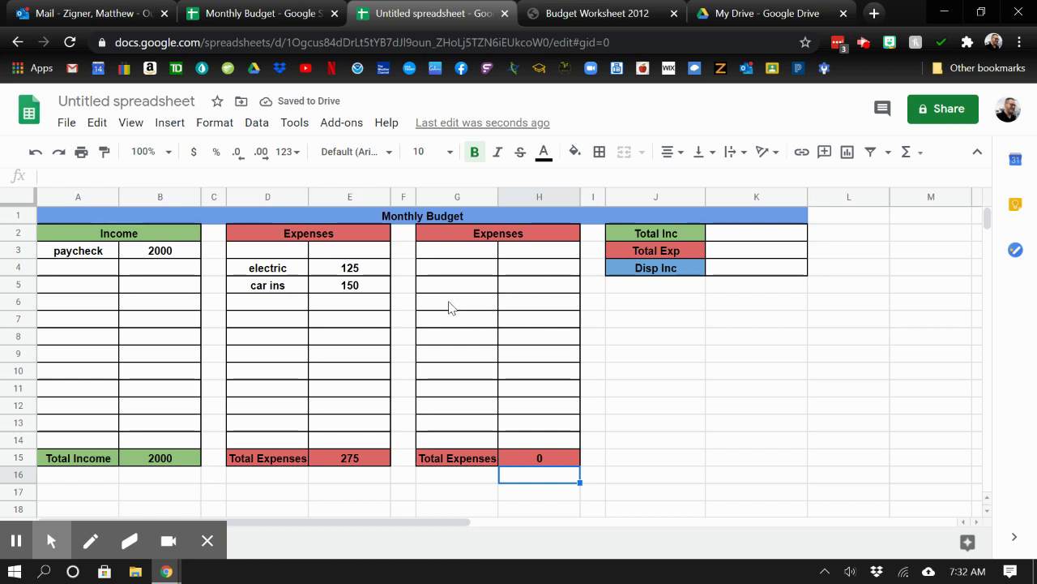
- Add a gasoline expense of 90 in G6:H6
{"action": "left_click", "coordinate": [453, 305]}
{"action": "type", "text": "gasoling"}
{"action": "key", "text": "BackSpace"}
{"action": "type", "text": "e"}
{"action": "key", "text": "Tab"}
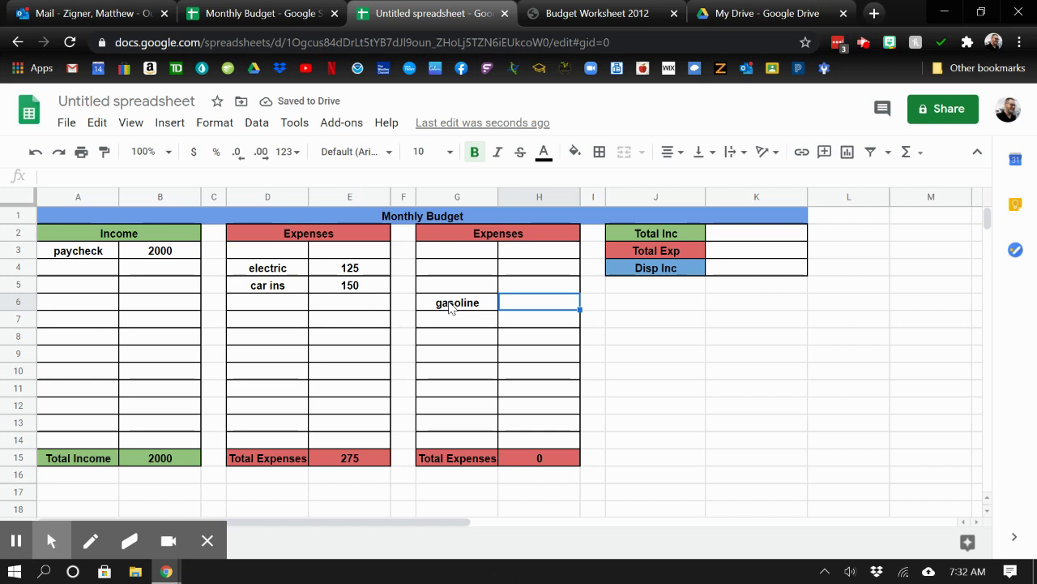
{"action": "type", "text": "90"}
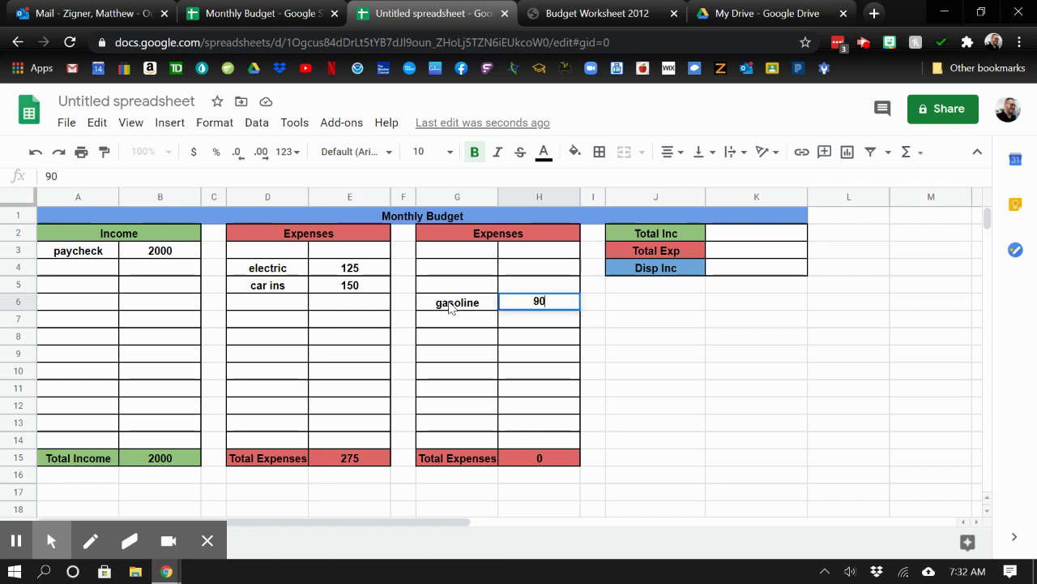
{"action": "key", "text": "Return"}
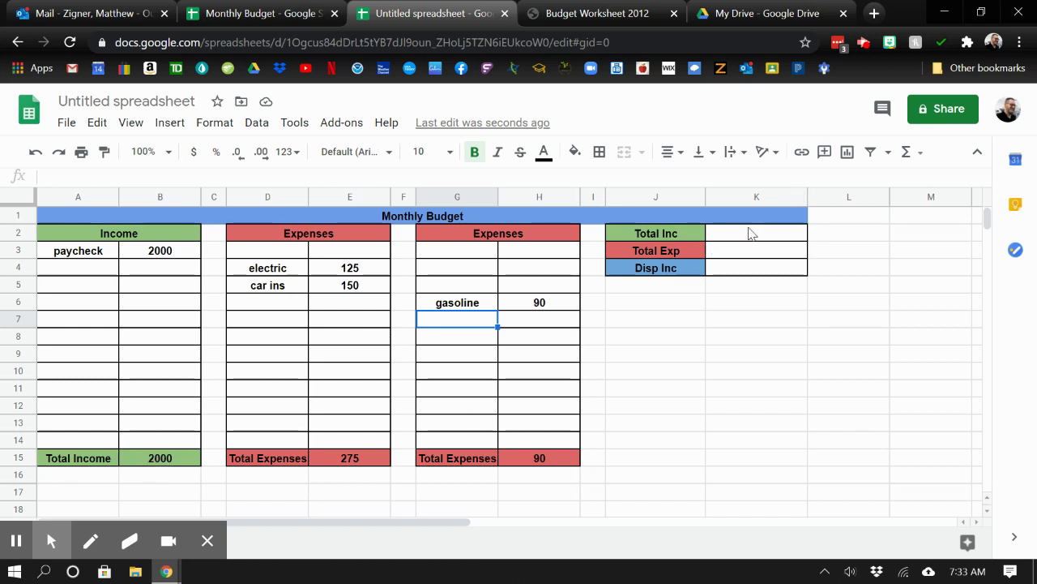
- Set Total Inc in K2 to =B15
{"action": "left_click", "coordinate": [754, 234]}
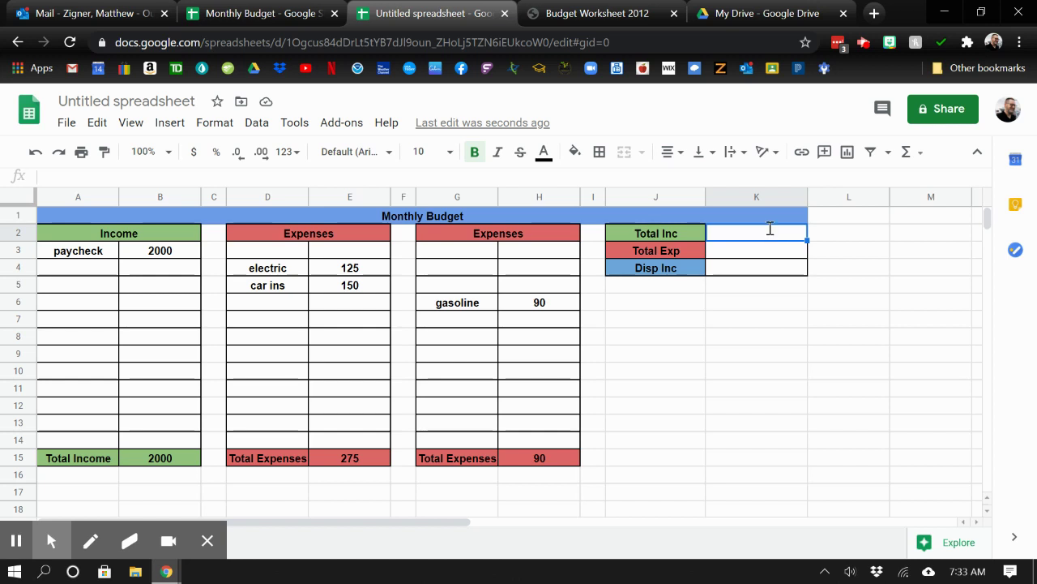
{"action": "type", "text": "="}
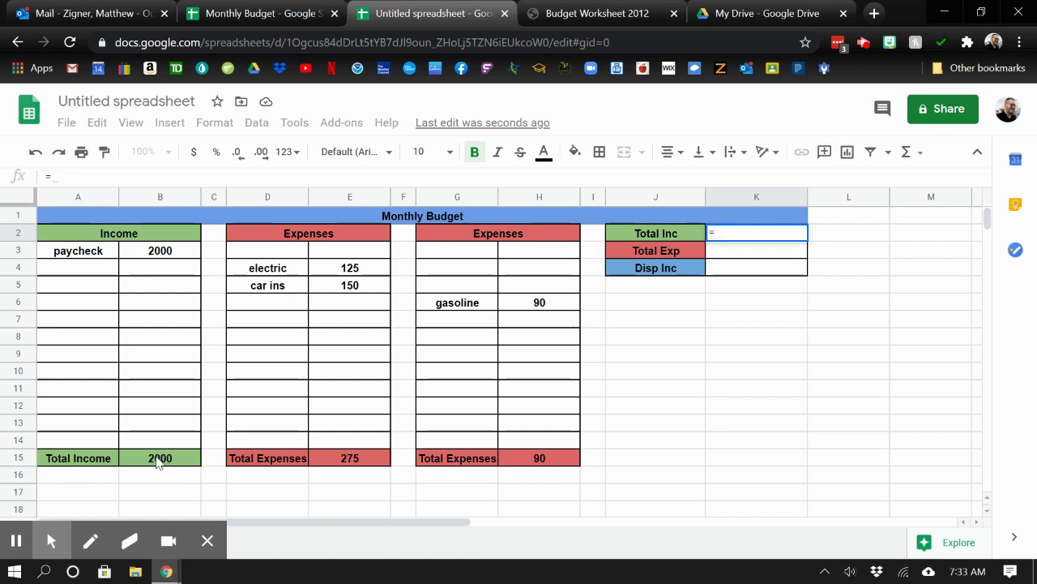
{"action": "left_click", "coordinate": [159, 459]}
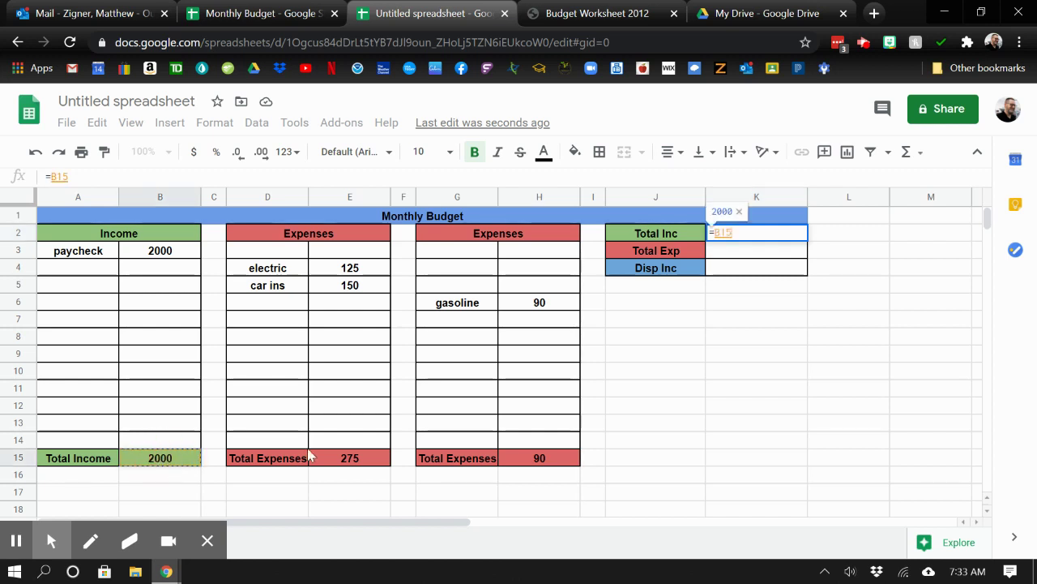
{"action": "key", "text": "Return"}
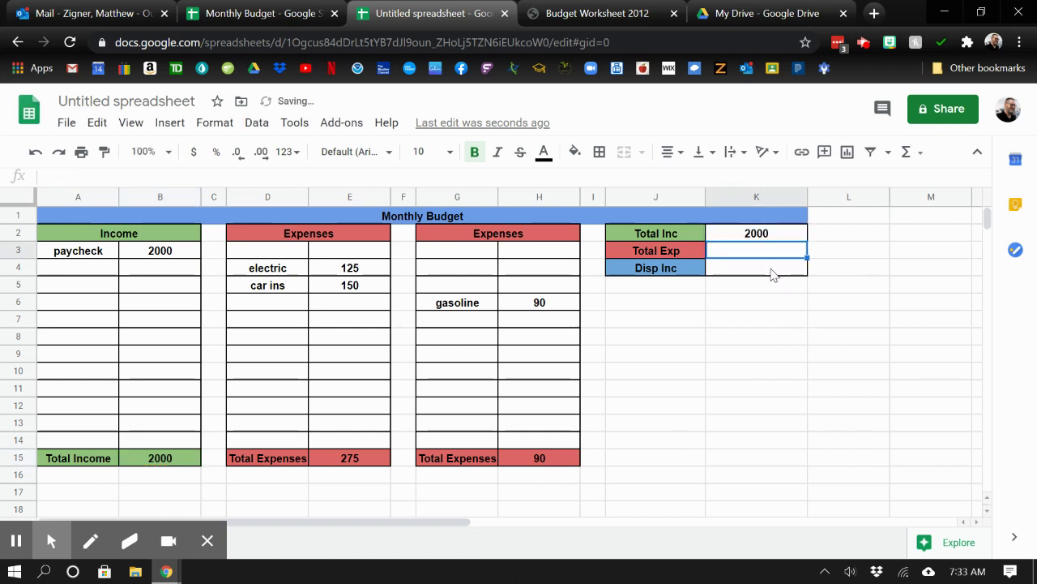
- Set Total Exp in K3 to =E15+H15, combining both Expenses totals
{"action": "type", "text": "="}
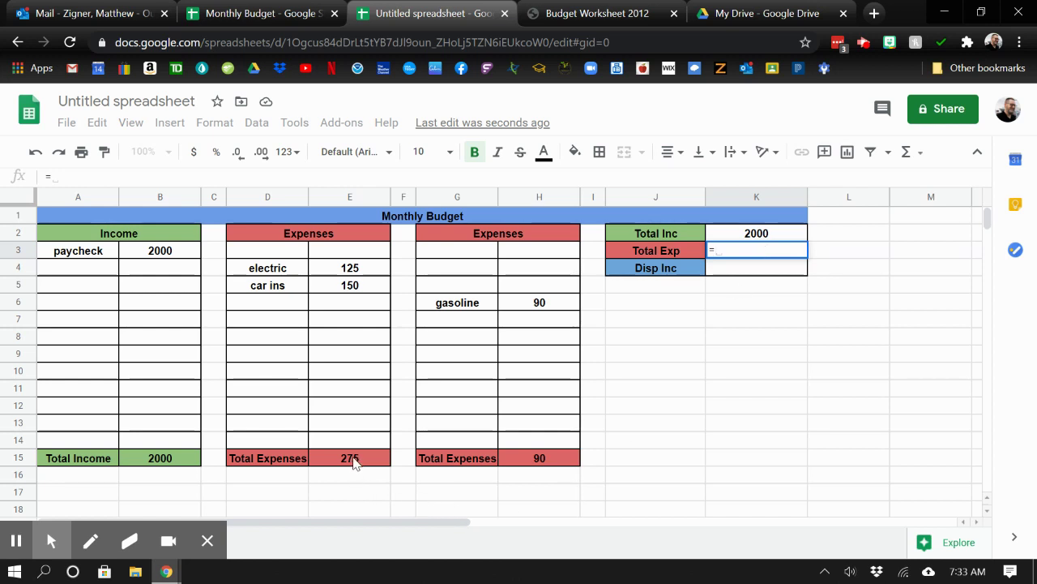
{"action": "left_click", "coordinate": [361, 460]}
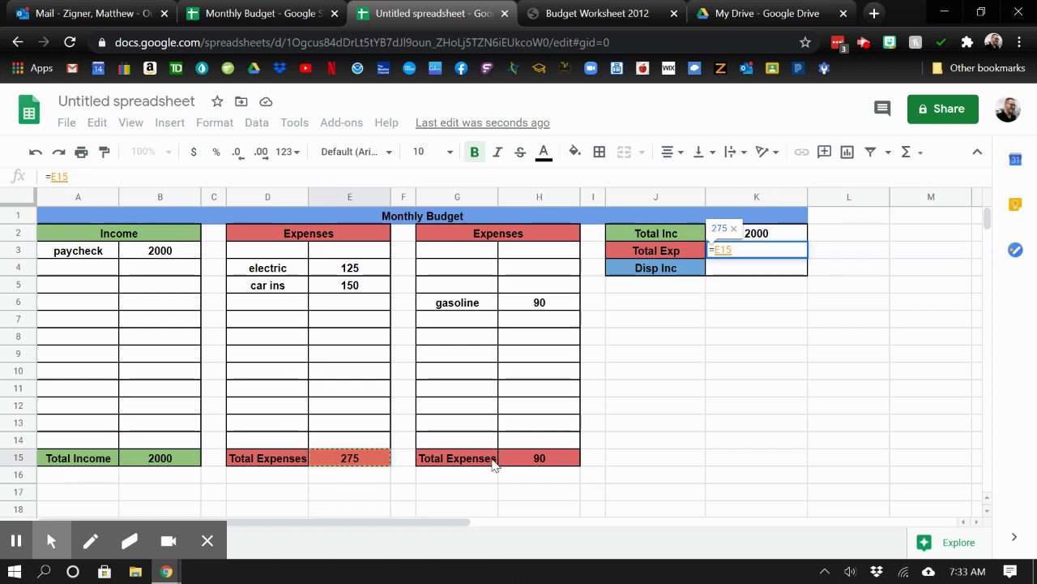
{"action": "type", "text": "+"}
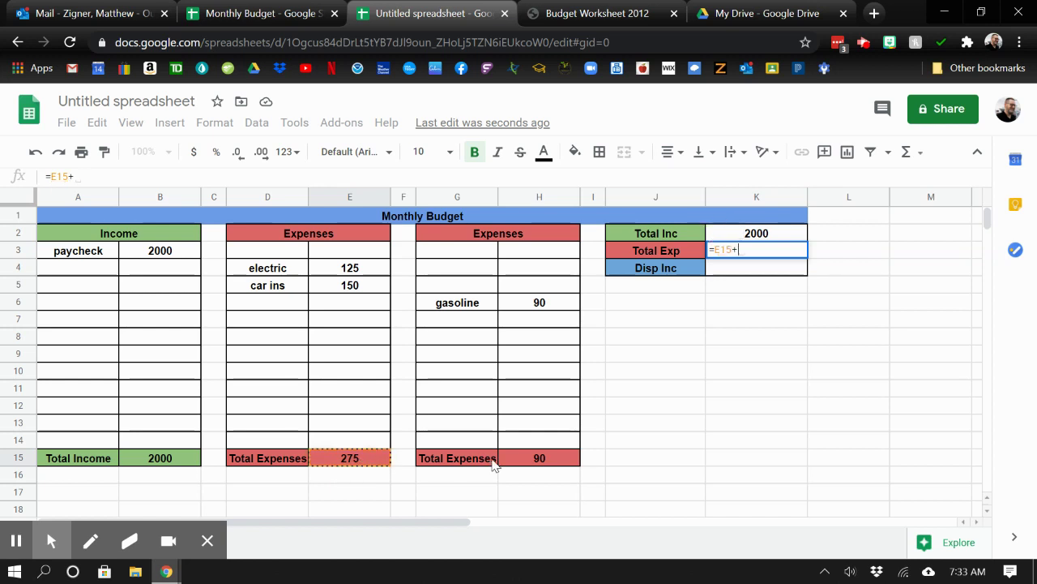
{"action": "left_click", "coordinate": [541, 460]}
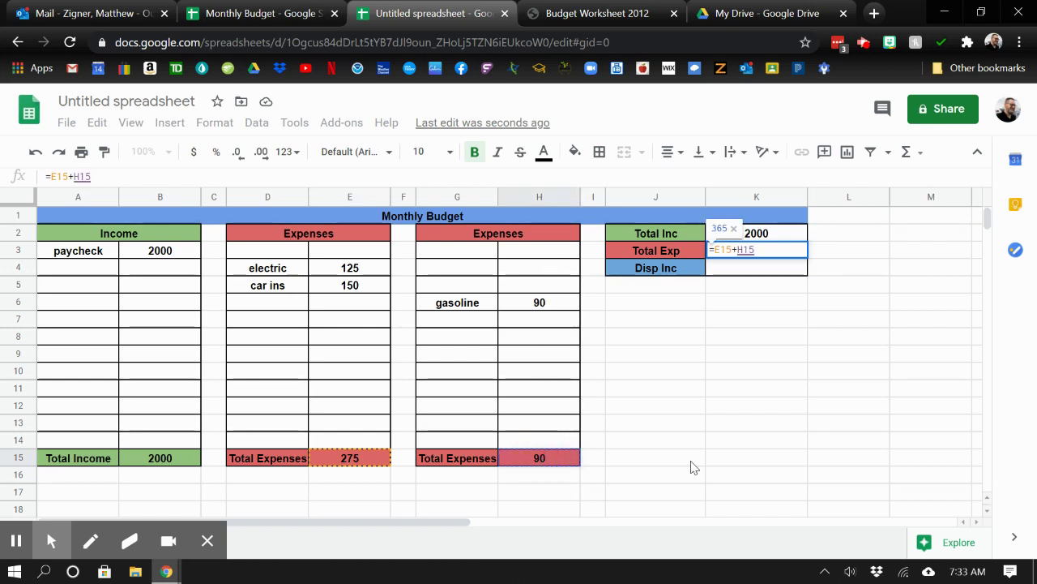
{"action": "key", "text": "Return"}
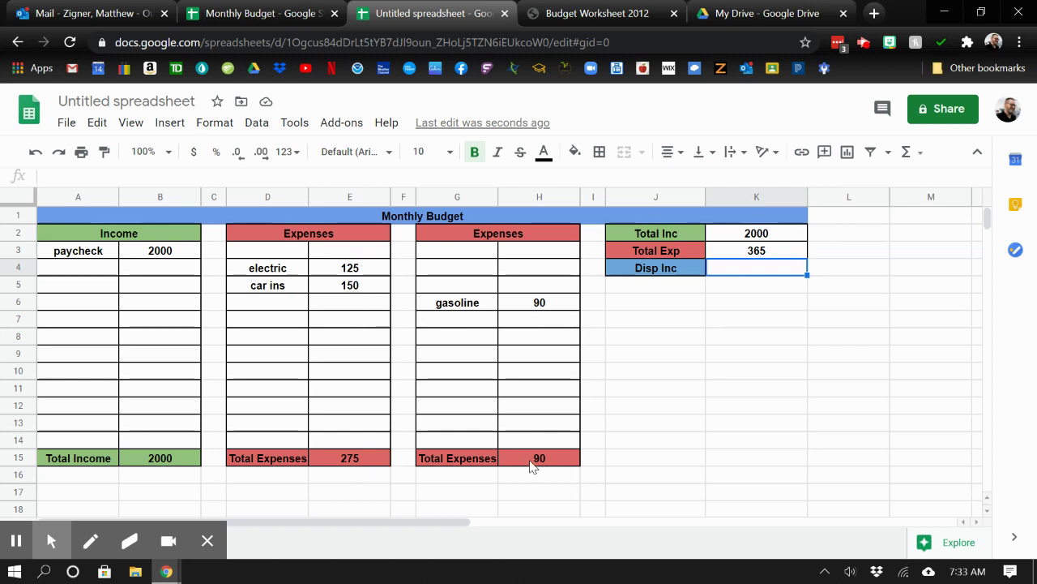
- Enter =K2-K3 in K4 so Disp Inc shows 1635
{"action": "left_click", "coordinate": [764, 274]}
{"action": "type", "text": "="}
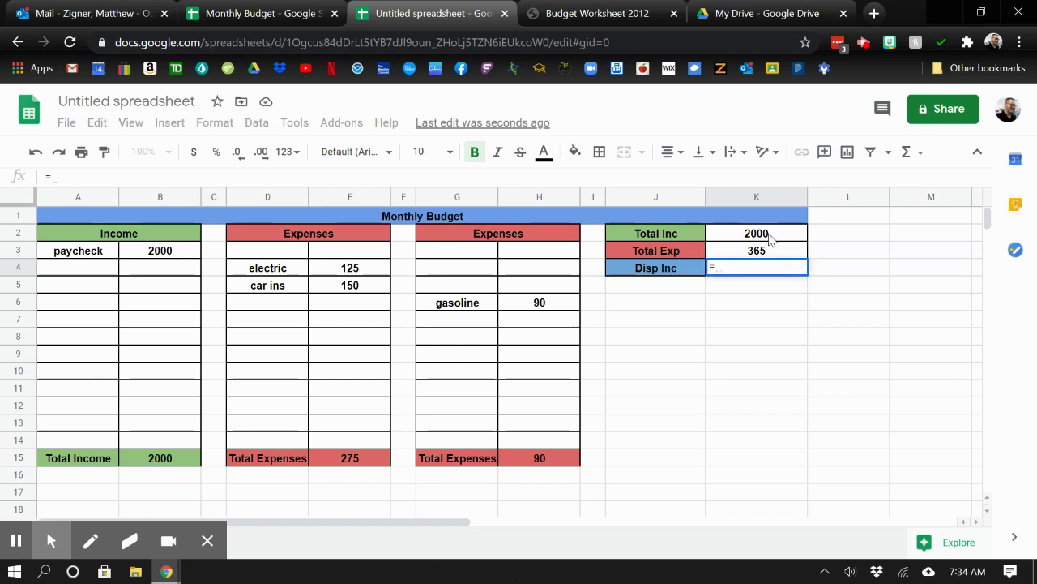
{"action": "left_click", "coordinate": [761, 235]}
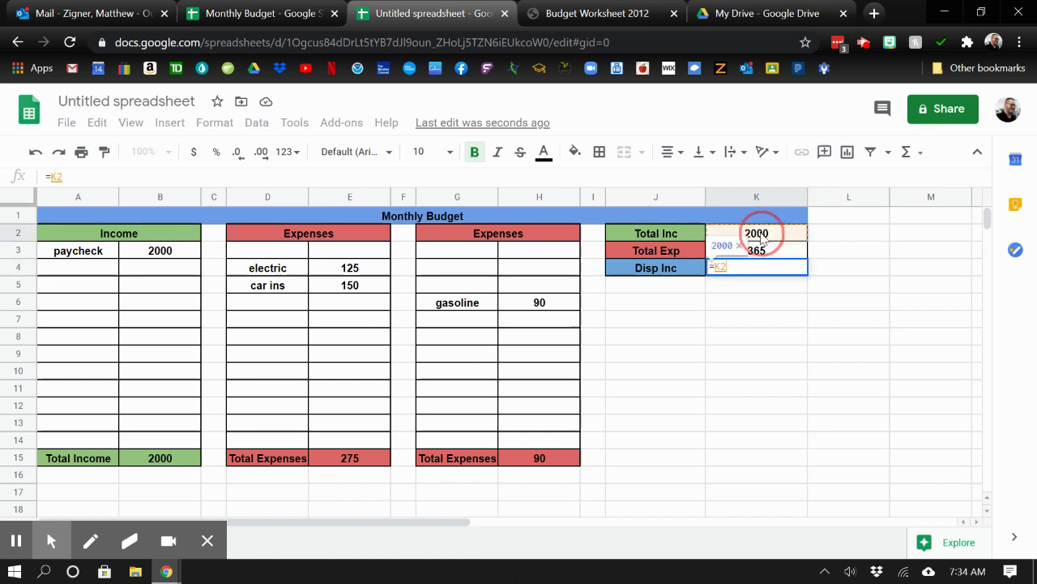
{"action": "type", "text": "-"}
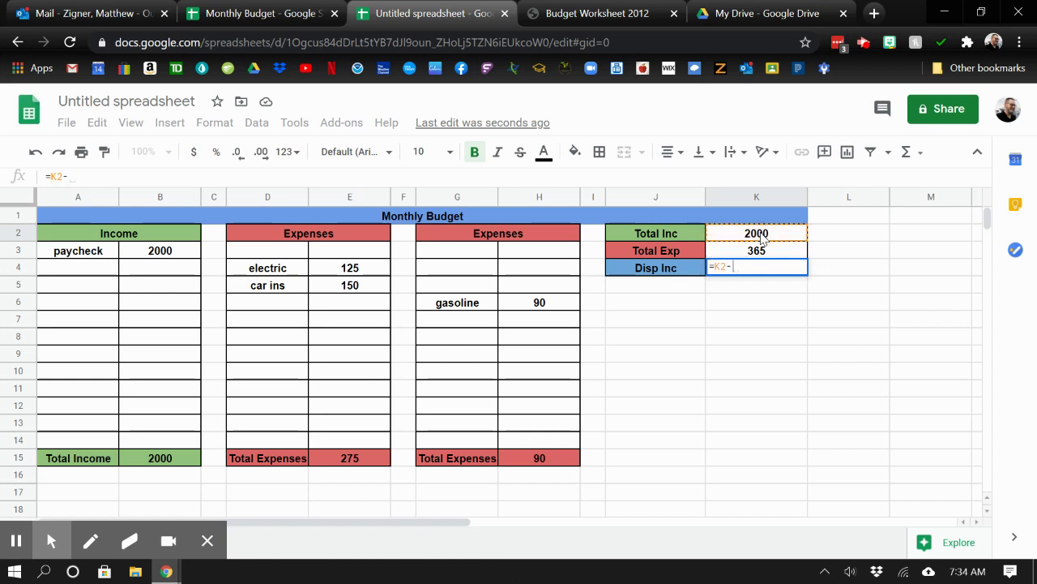
{"action": "left_click", "coordinate": [762, 253]}
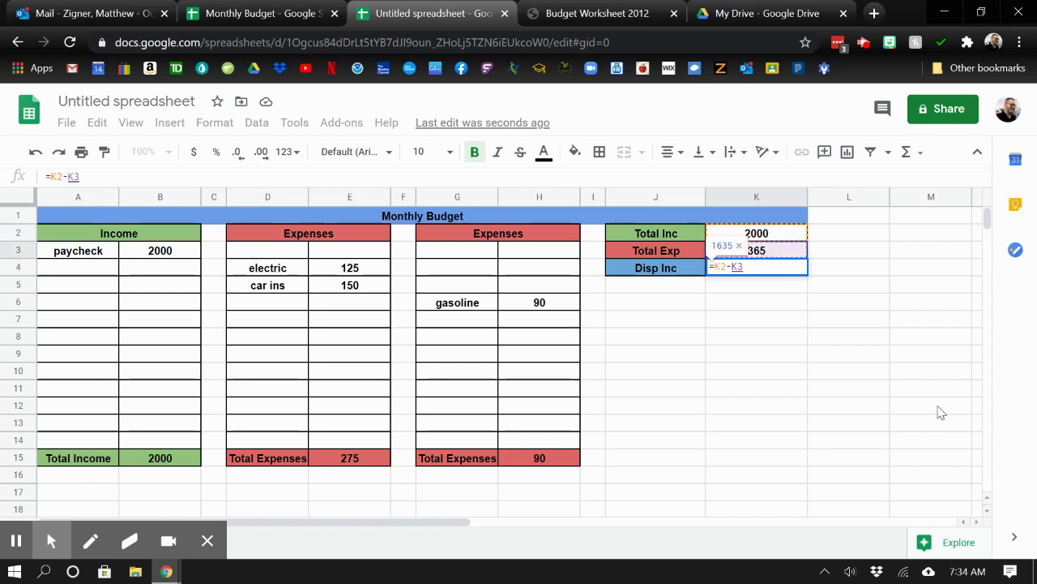
{"action": "key", "text": "Return"}
{"action": "left_click", "coordinate": [800, 445]}
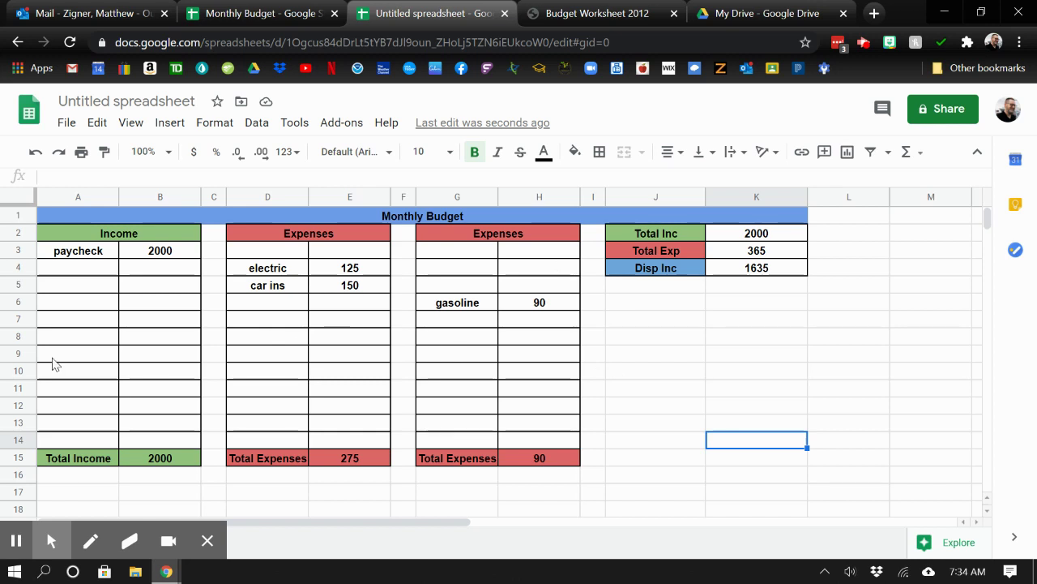
- Add a 2nd job income of 250 in A5:B5
{"action": "left_click", "coordinate": [72, 291]}
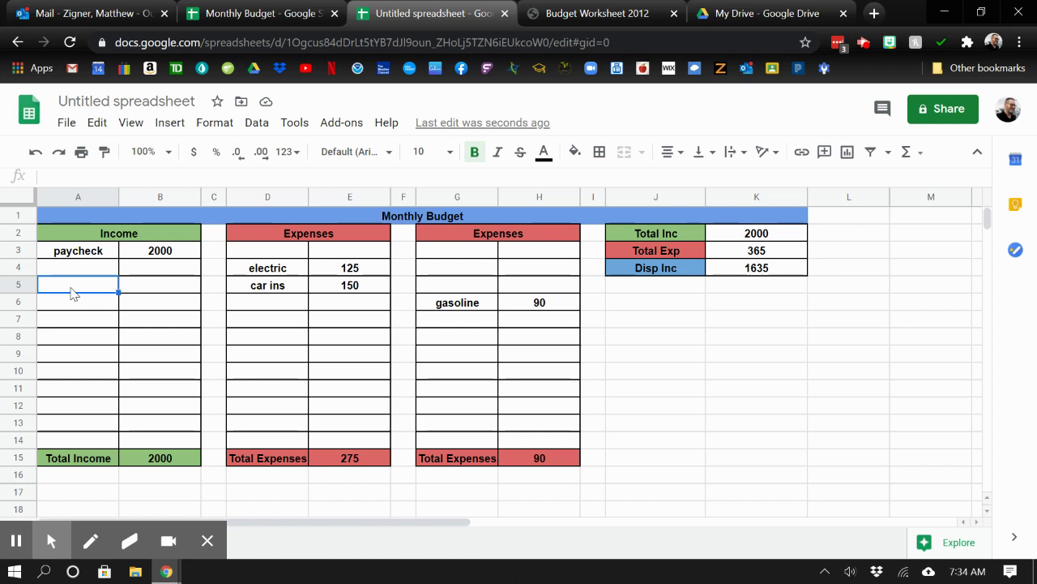
{"action": "type", "text": "2nd job"}
{"action": "key", "text": "Tab"}
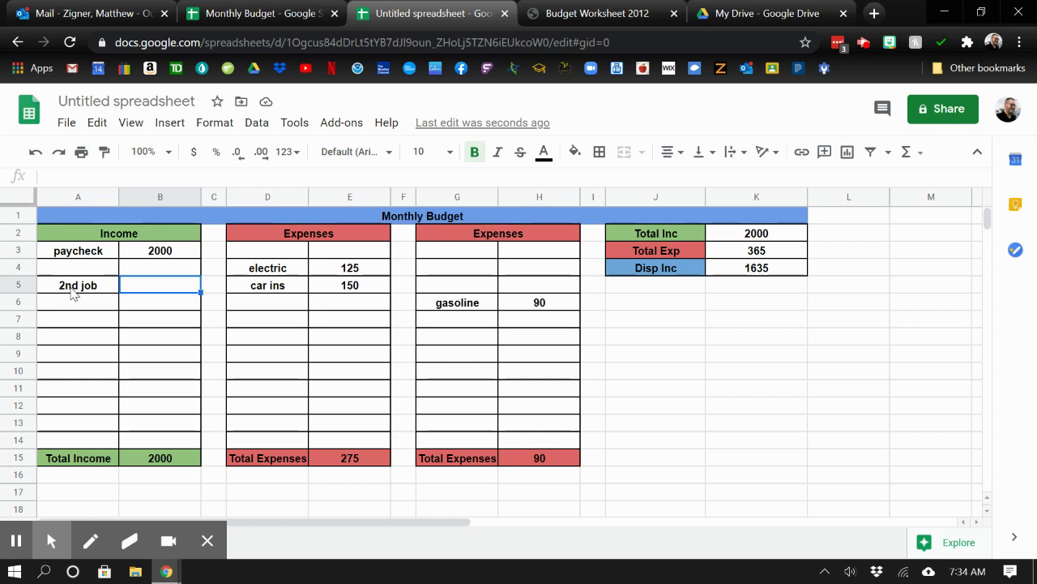
{"action": "type", "text": "250"}
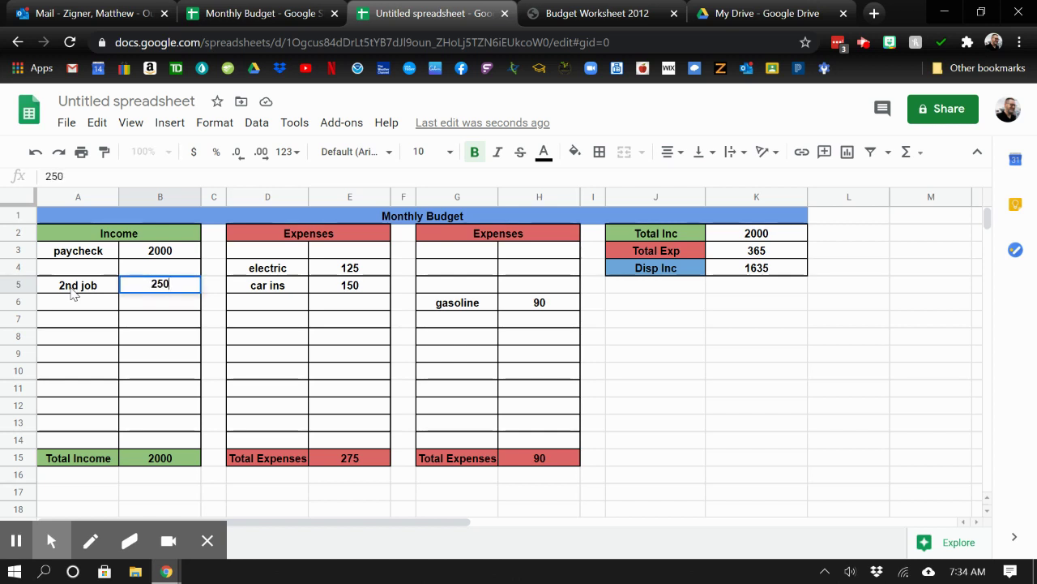
{"action": "key", "text": "Return"}
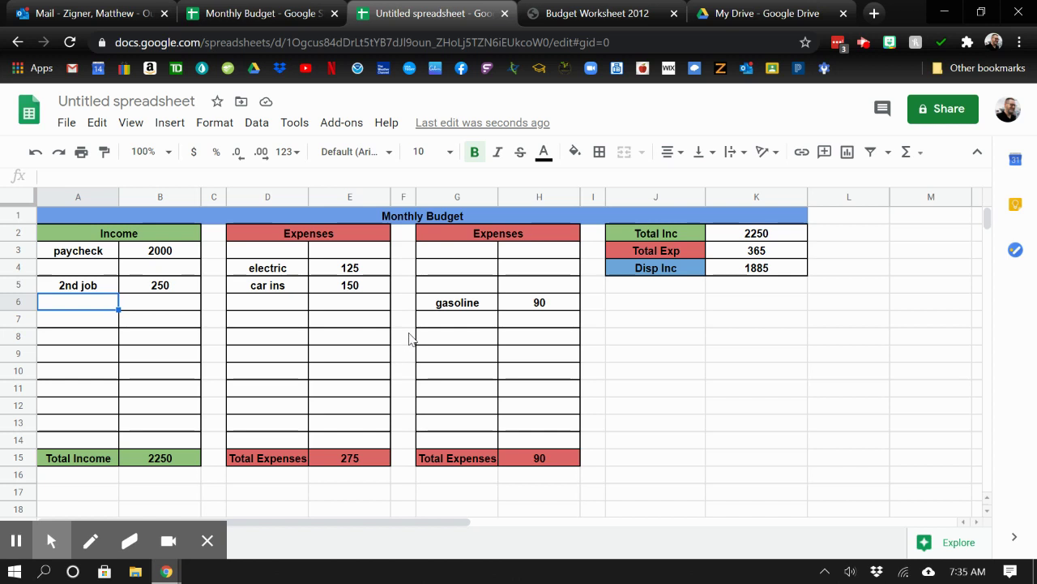
- Add a rent expense of 1200 in G3:H3 of the second Expenses table
{"action": "left_click", "coordinate": [456, 254]}
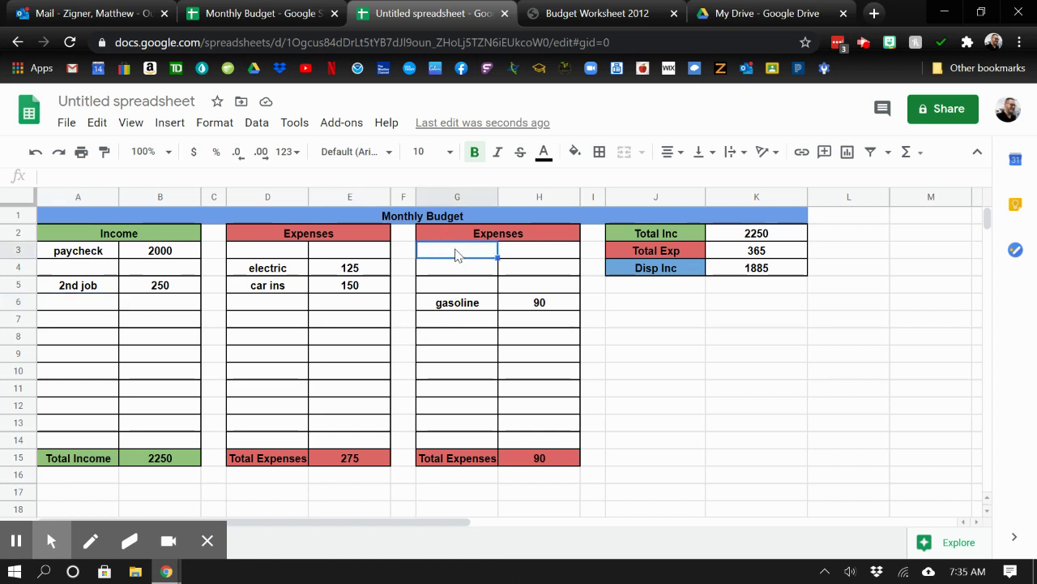
{"action": "type", "text": "rent"}
{"action": "key", "text": "Tab"}
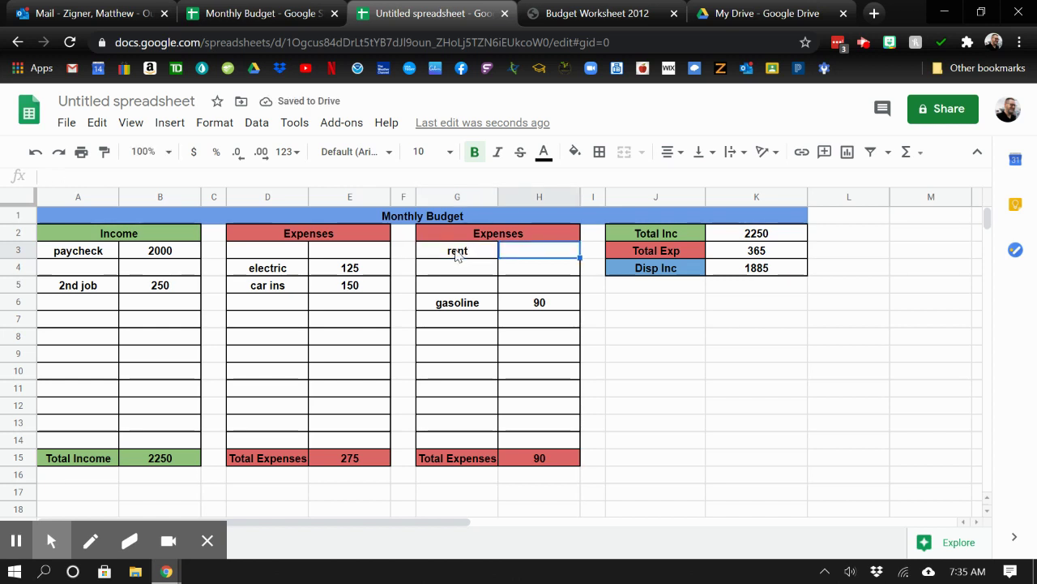
{"action": "type", "text": "1200"}
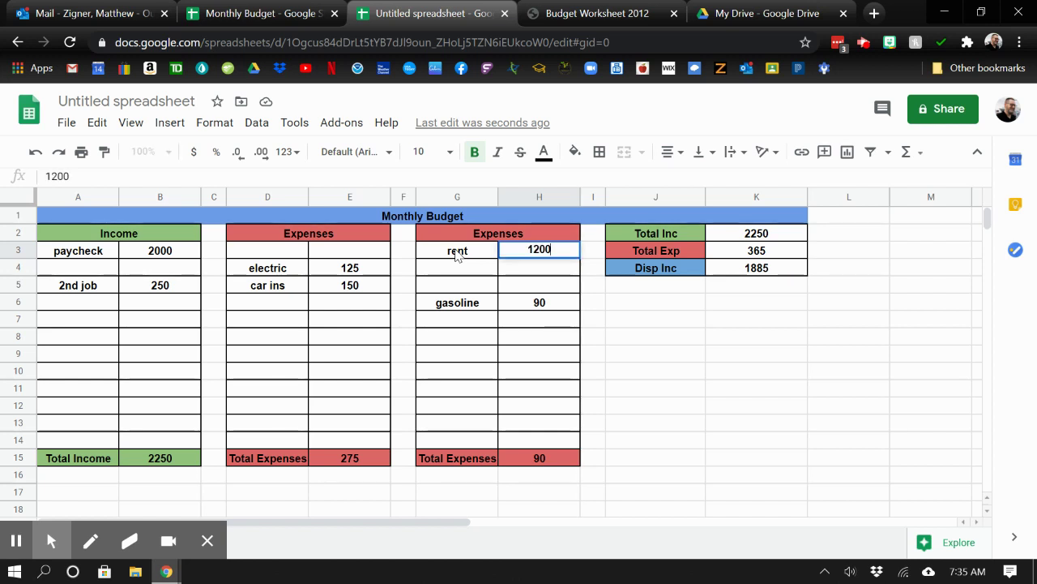
{"action": "key", "text": "Return"}
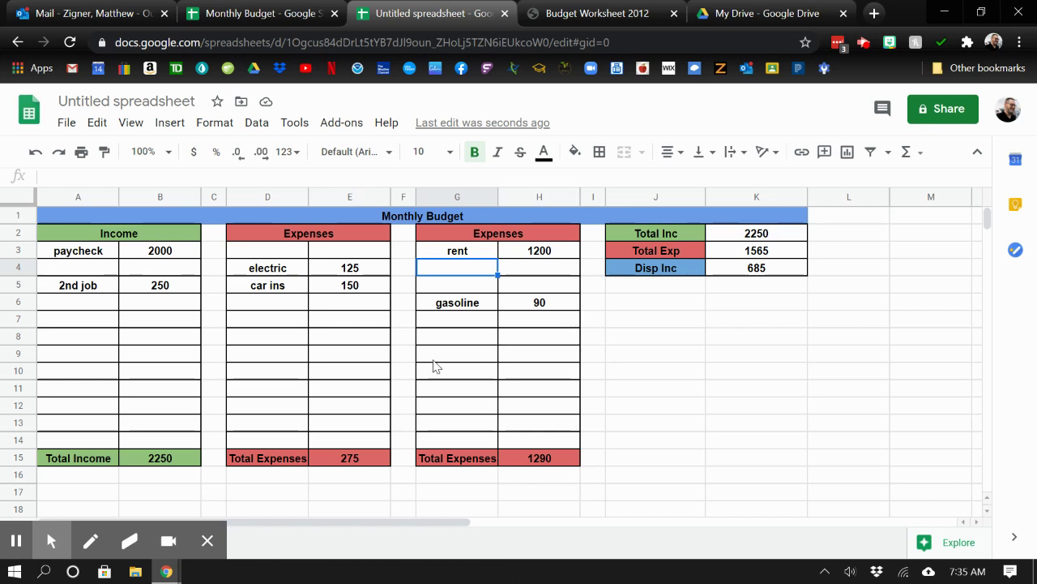
- Add a cell phone expense of 138 in D9:E9
{"action": "left_click", "coordinate": [279, 356]}
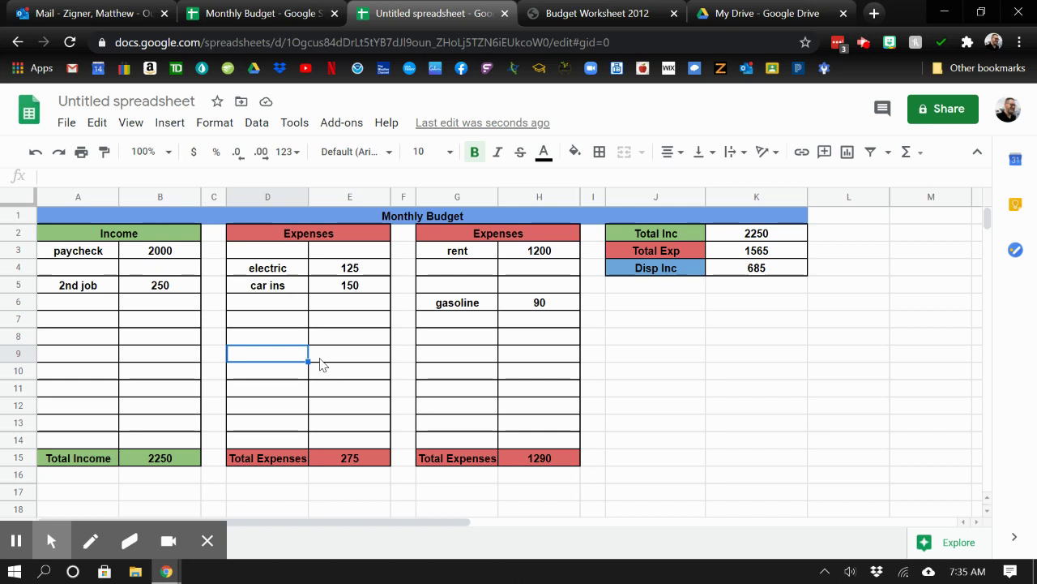
{"action": "type", "text": "cell phong"}
{"action": "key", "text": "BackSpace"}
{"action": "type", "text": "e"}
{"action": "key", "text": "Tab"}
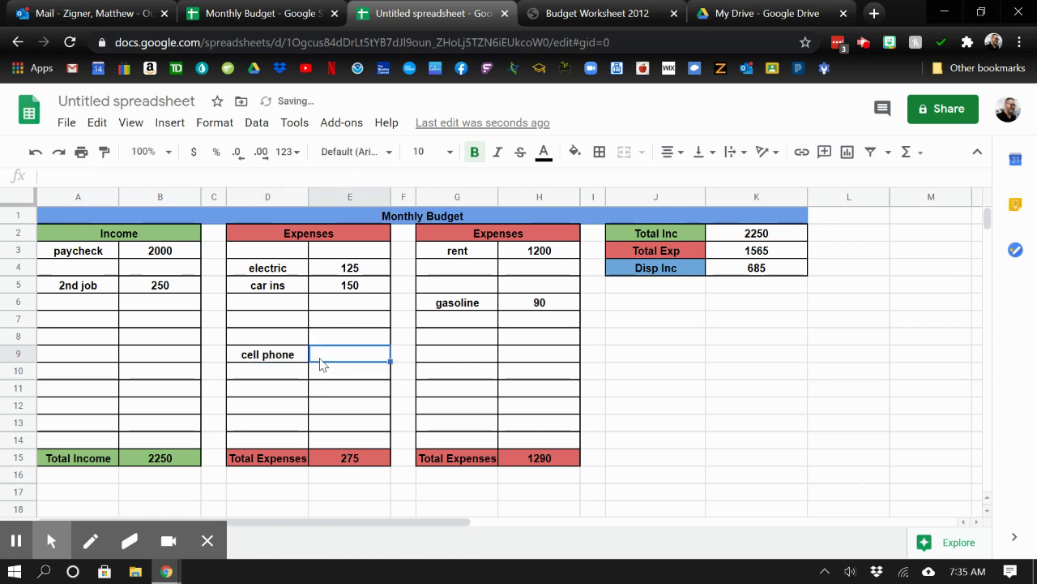
{"action": "type", "text": "1"}
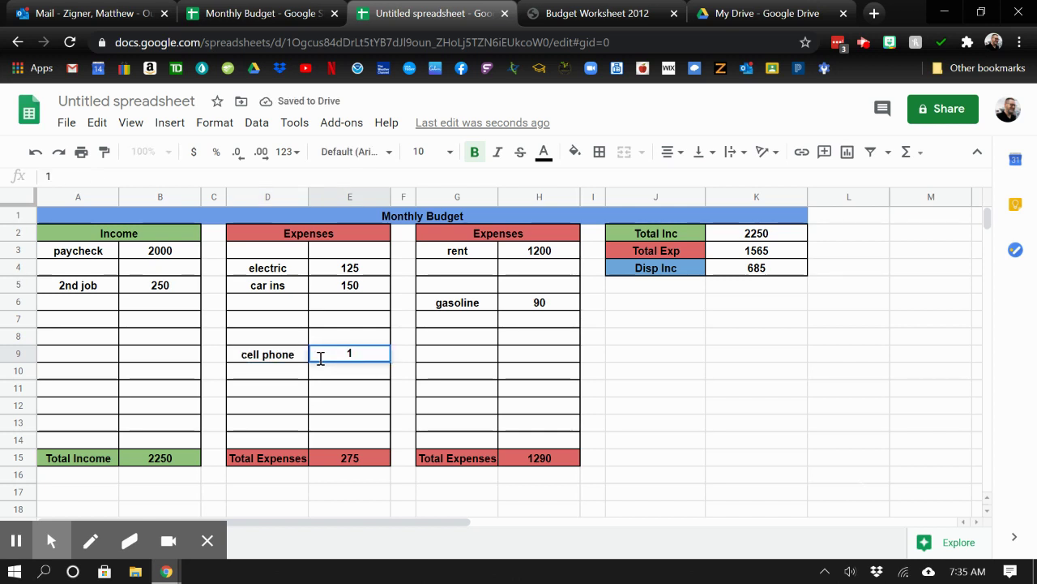
{"action": "type", "text": "38"}
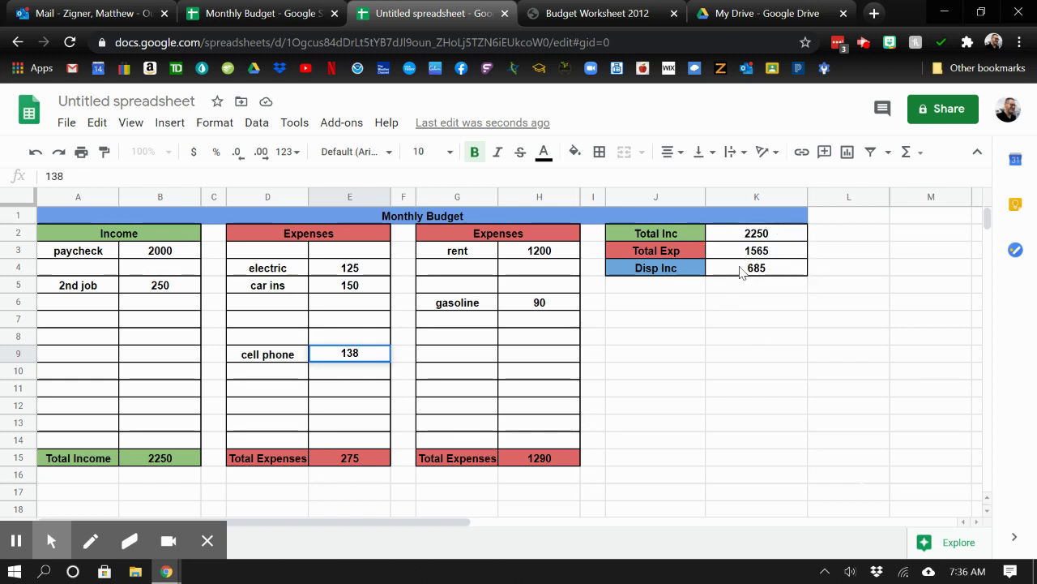
{"action": "key", "text": "Return"}
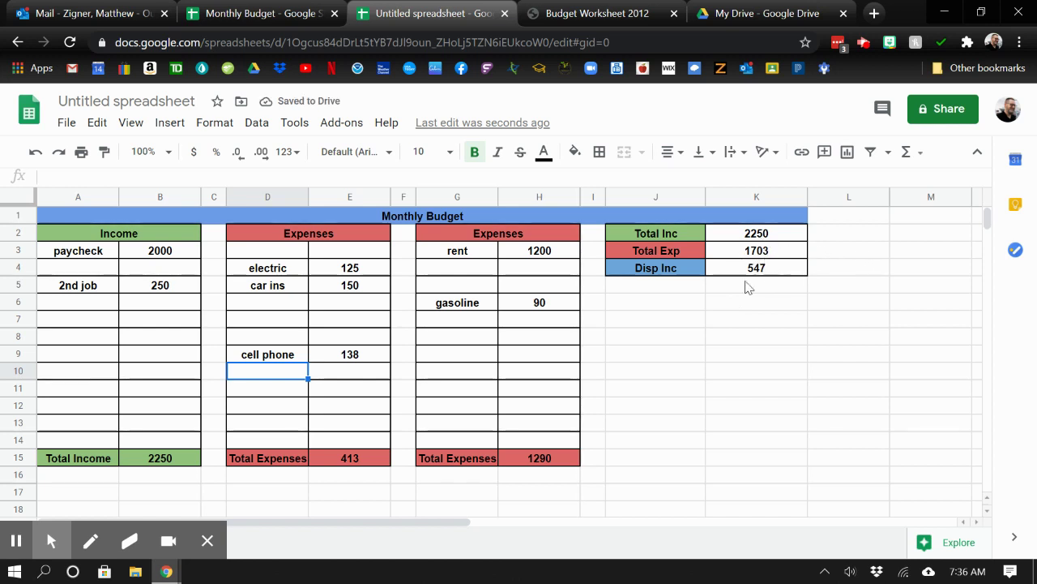
{"action": "left_click", "coordinate": [768, 378]}
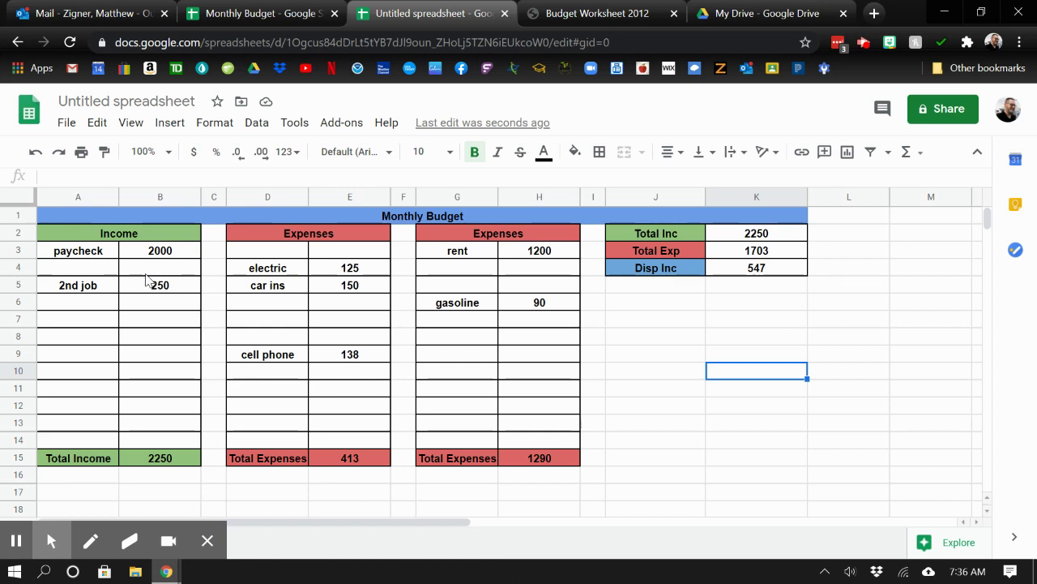
- Rename the spreadsheet from Untitled spreadsheet to 'Monthly Budget'
{"action": "left_click", "coordinate": [139, 102]}
{"action": "type", "text": "Mo"}
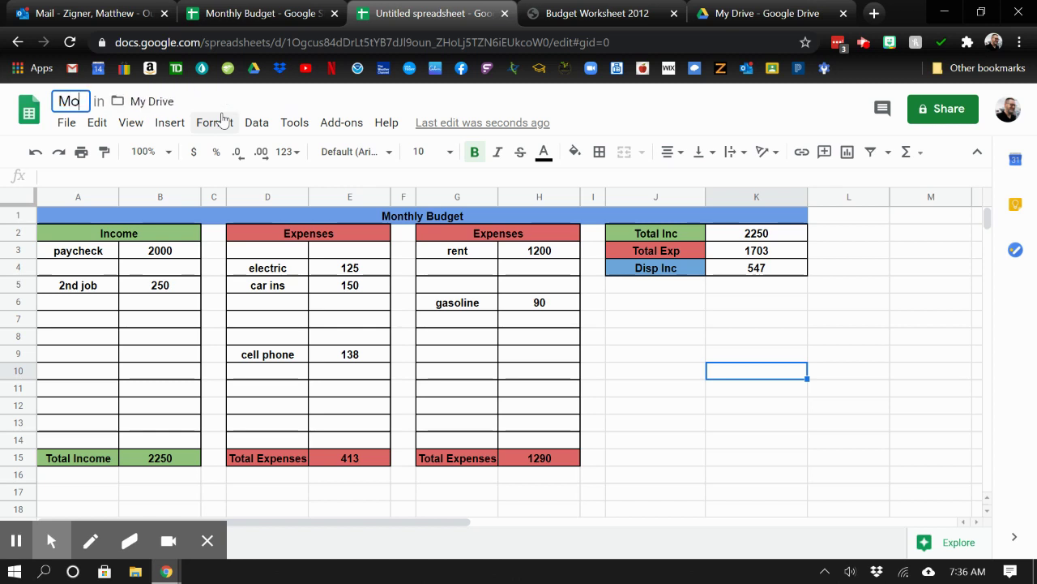
{"action": "type", "text": "nthly Budget"}
{"action": "left_click", "coordinate": [659, 356]}
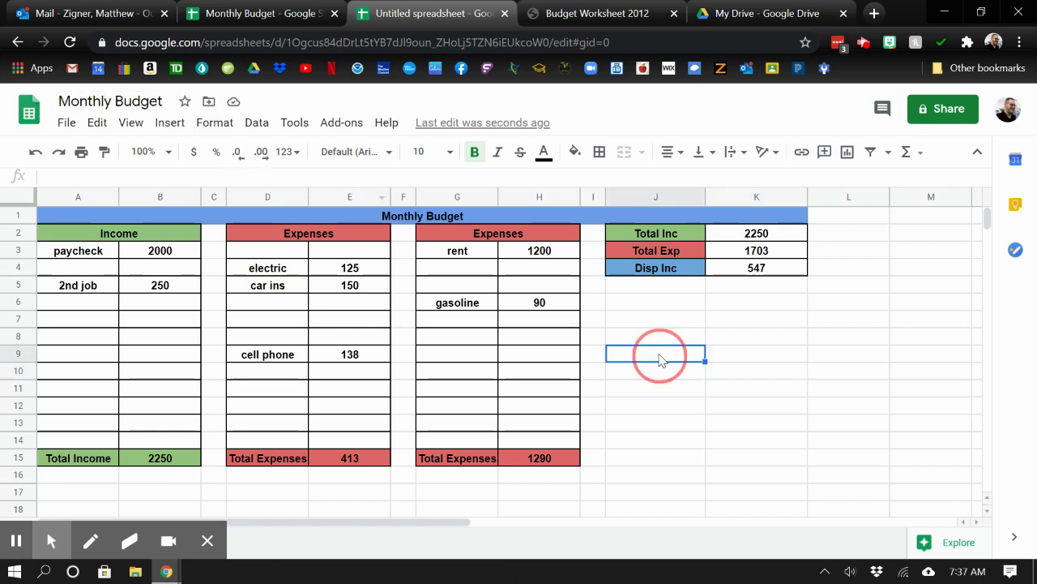